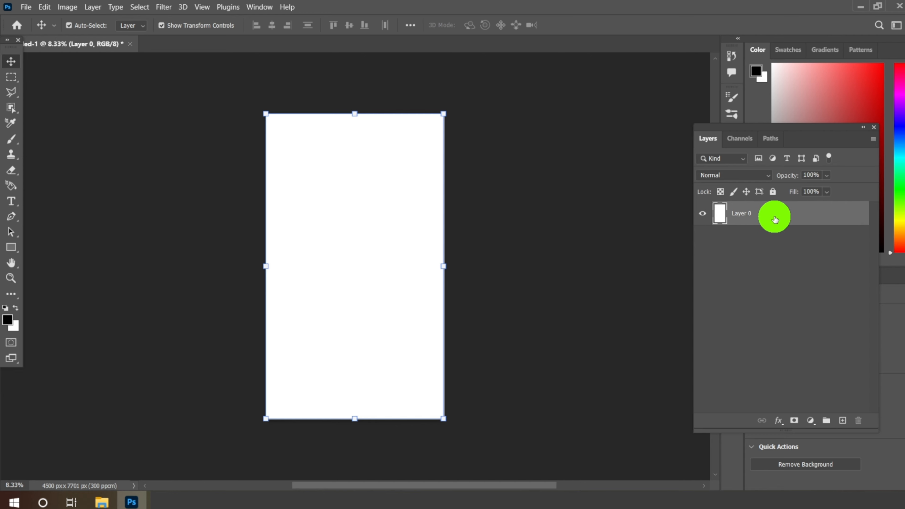
# Step: Add a Color Overlay effect to Layer 0 in its layer style settings
pyautogui.click(778, 421)
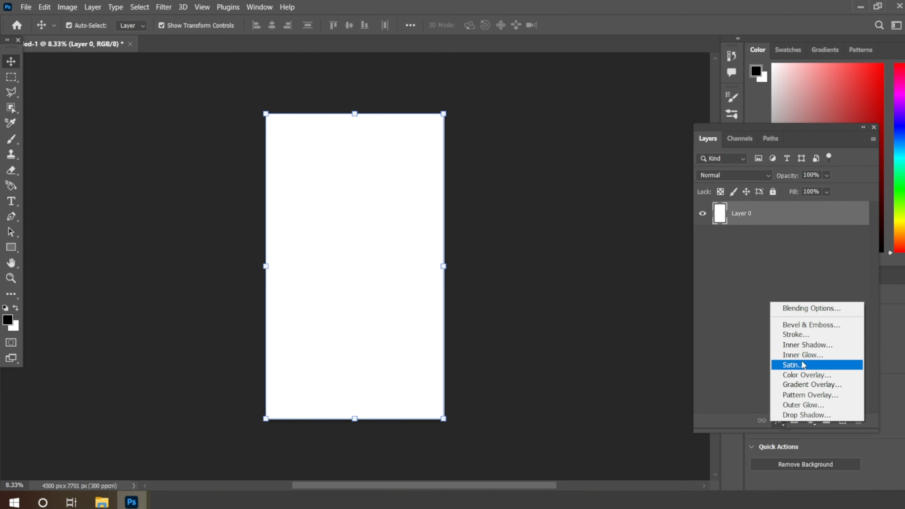
pyautogui.click(798, 307)
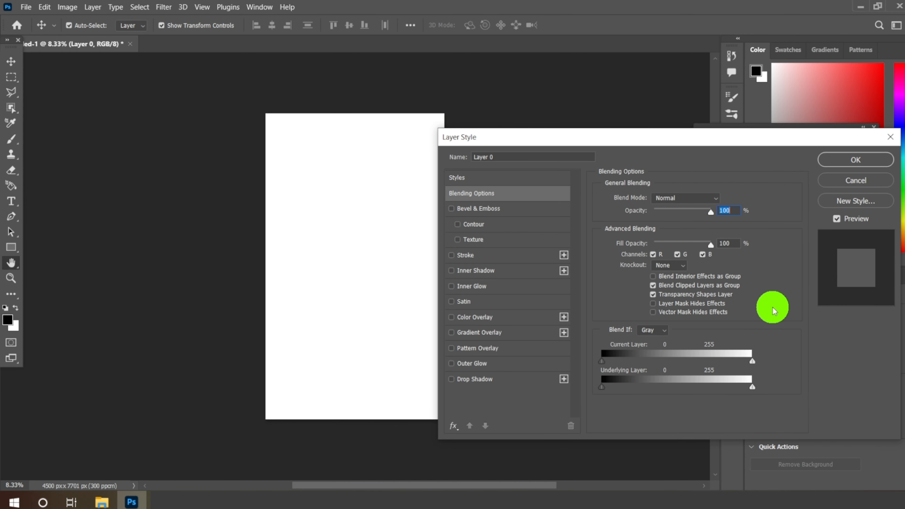
pyautogui.click(476, 318)
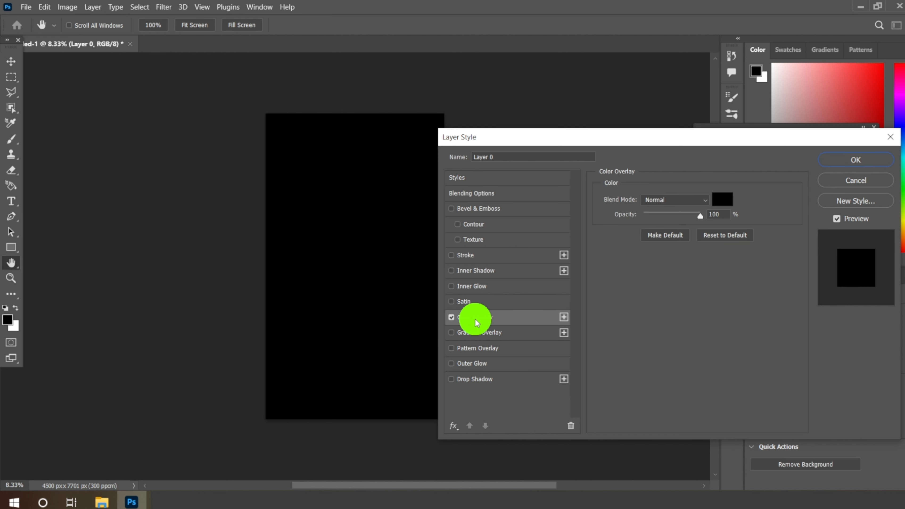
pyautogui.click(680, 204)
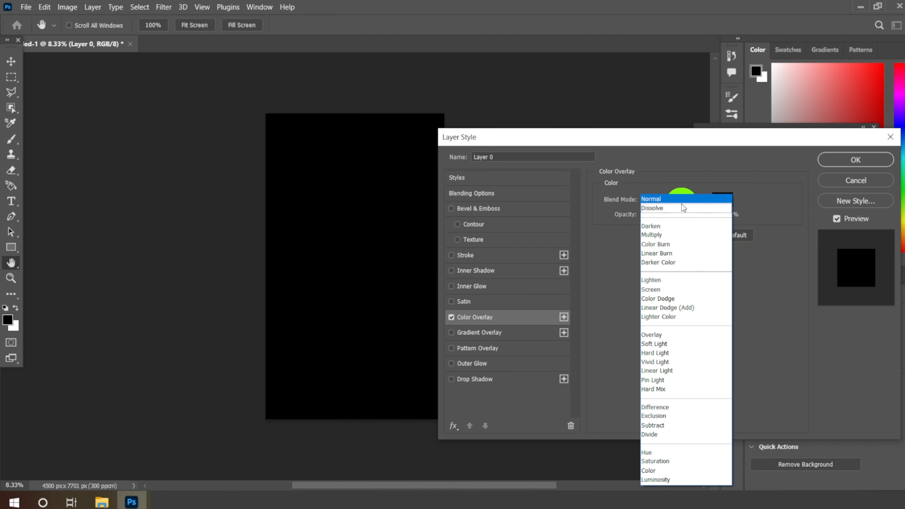
# Step: Set the overlay colour to ffb400, apply the layer style and collapse the effects list of Layer 0
pyautogui.click(722, 199)
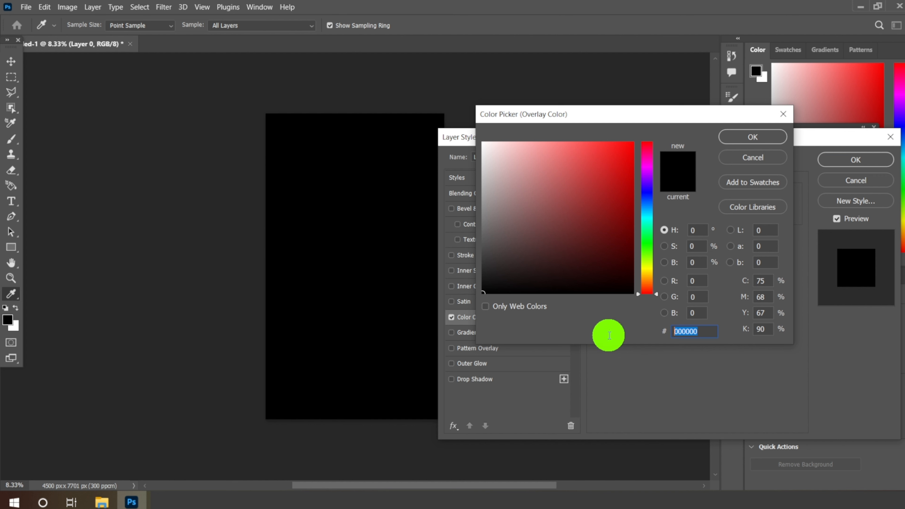
pyautogui.write('ff')
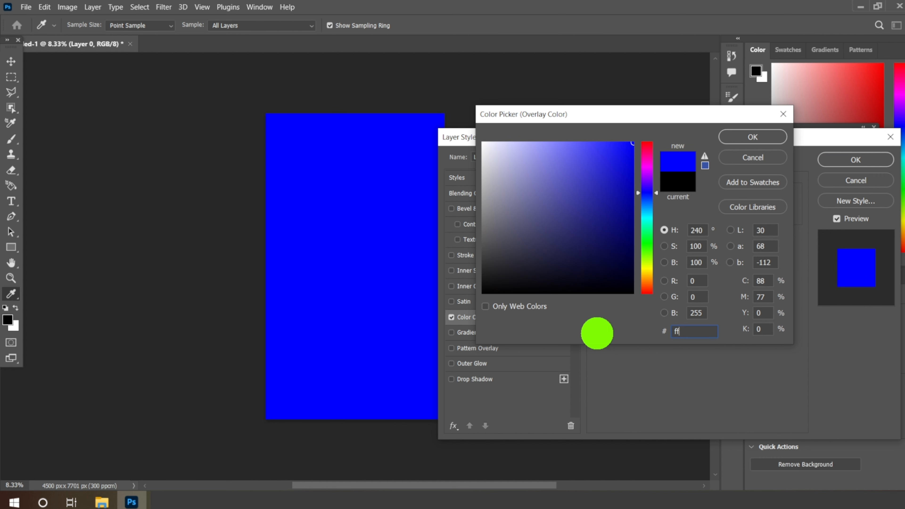
pyautogui.write('b400')
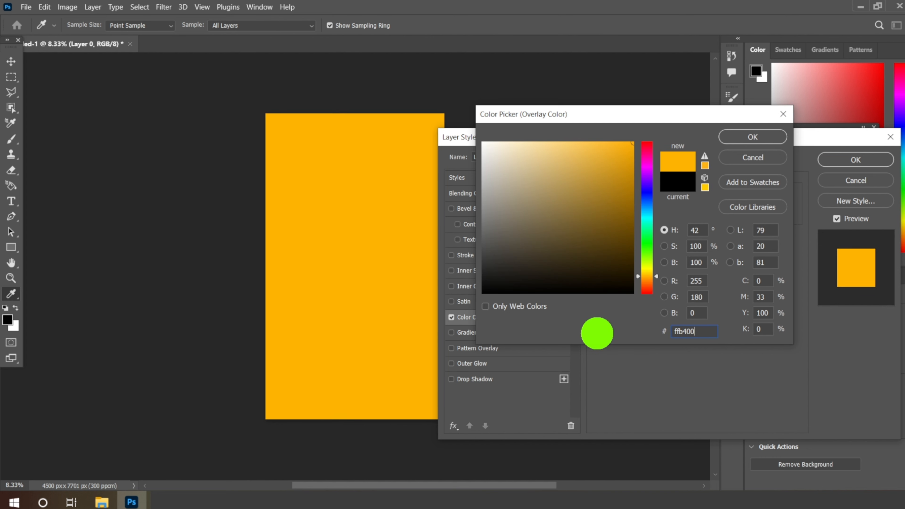
pyautogui.doubleClick(693, 331)
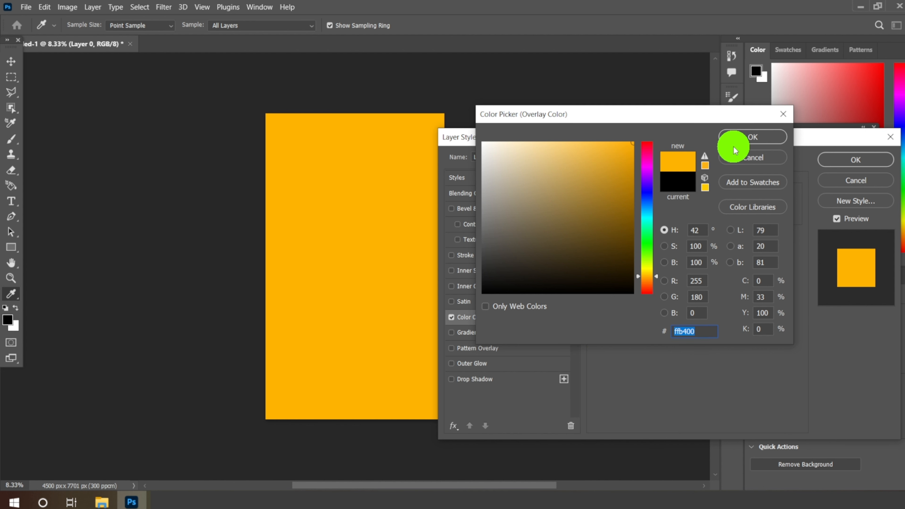
pyautogui.click(738, 140)
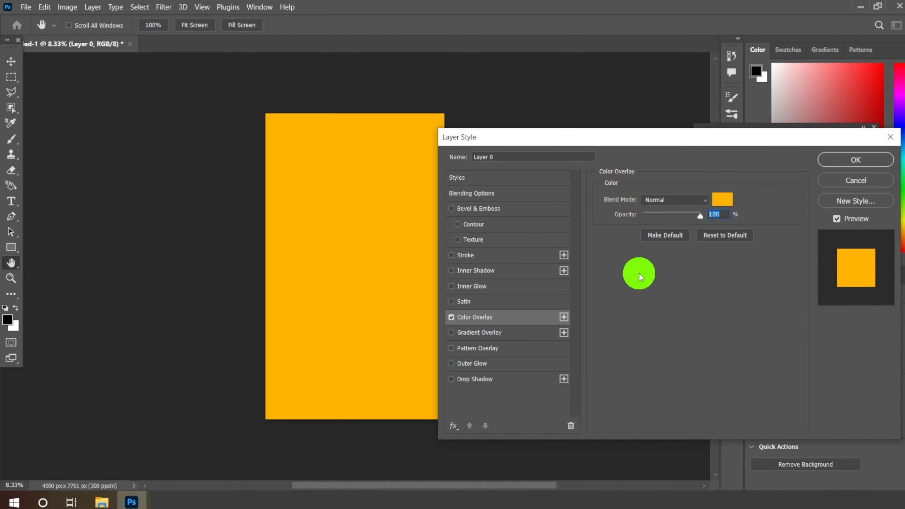
pyautogui.click(855, 160)
pyautogui.press('v')
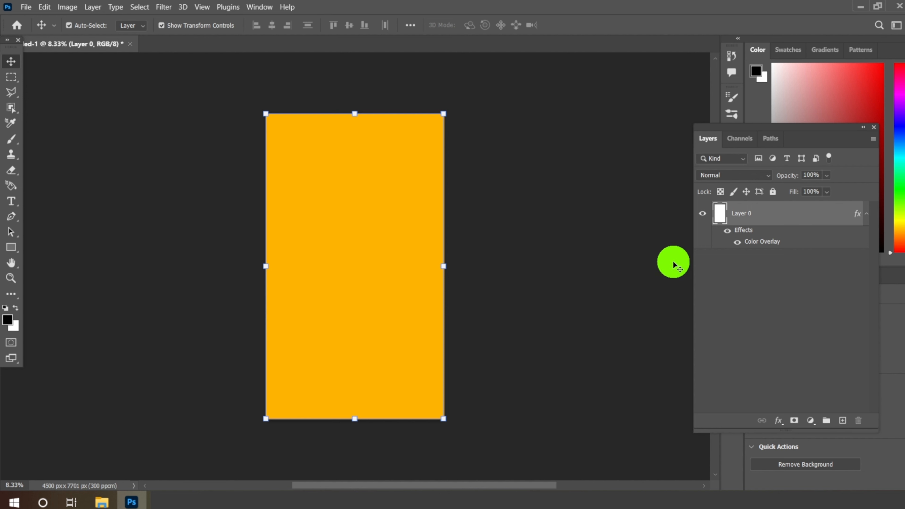
pyautogui.click(866, 214)
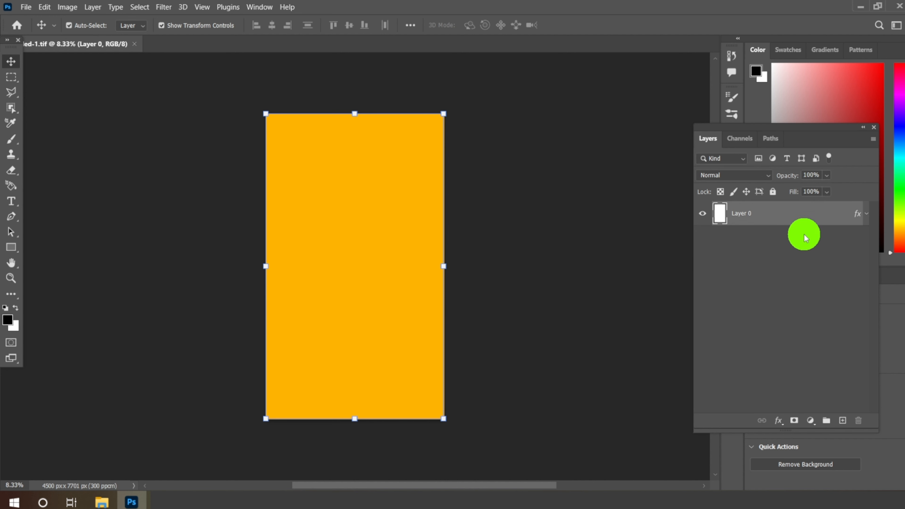
# Step: Add a new layer above Layer 0 and set up the Pen tool in Shape mode
pyautogui.click(841, 422)
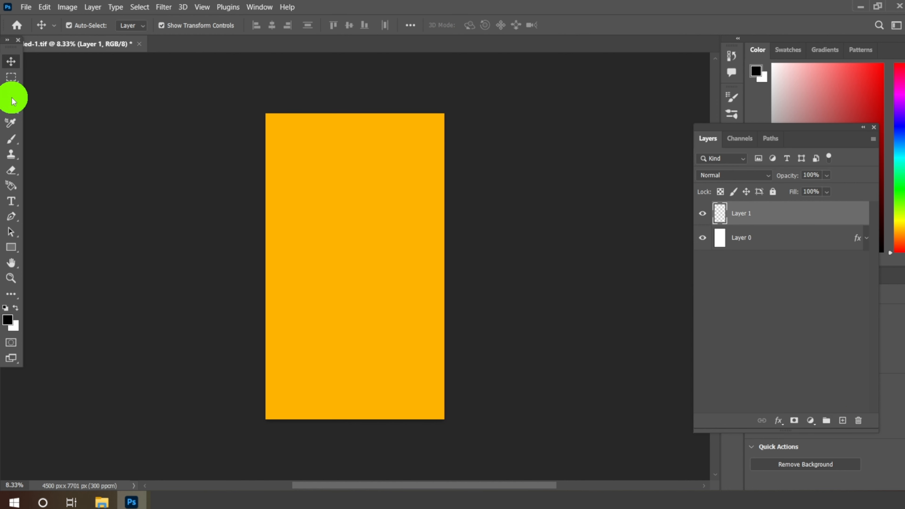
pyautogui.click(14, 222)
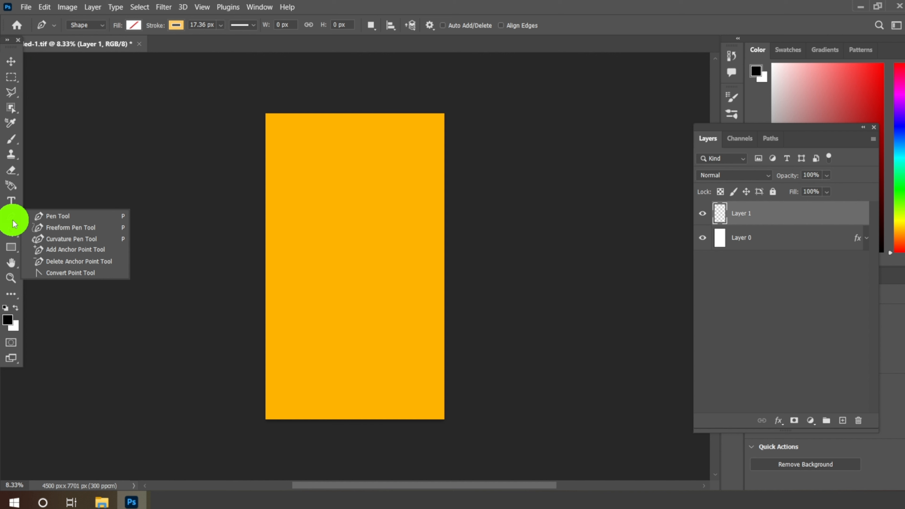
pyautogui.click(54, 219)
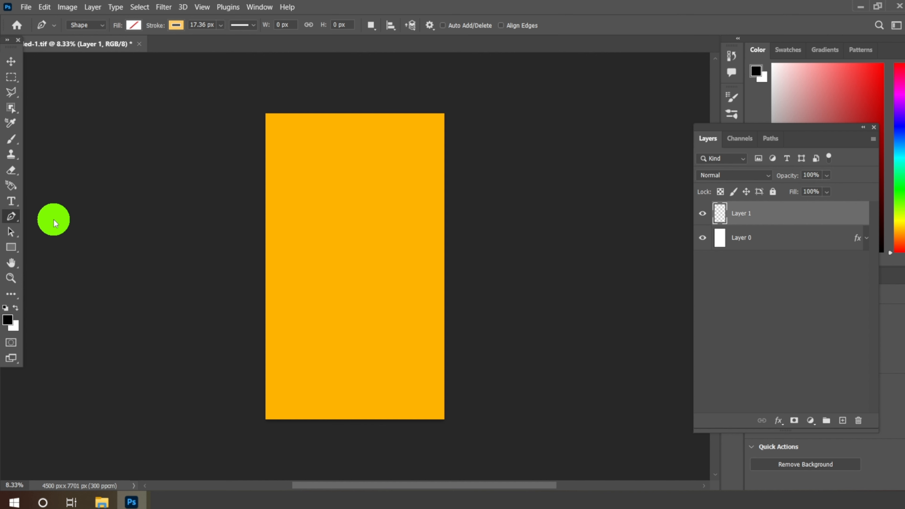
pyautogui.click(93, 26)
pyautogui.click(93, 35)
# Step: Set the pen shape's fill to black and its stroke to no colour
pyautogui.click(134, 25)
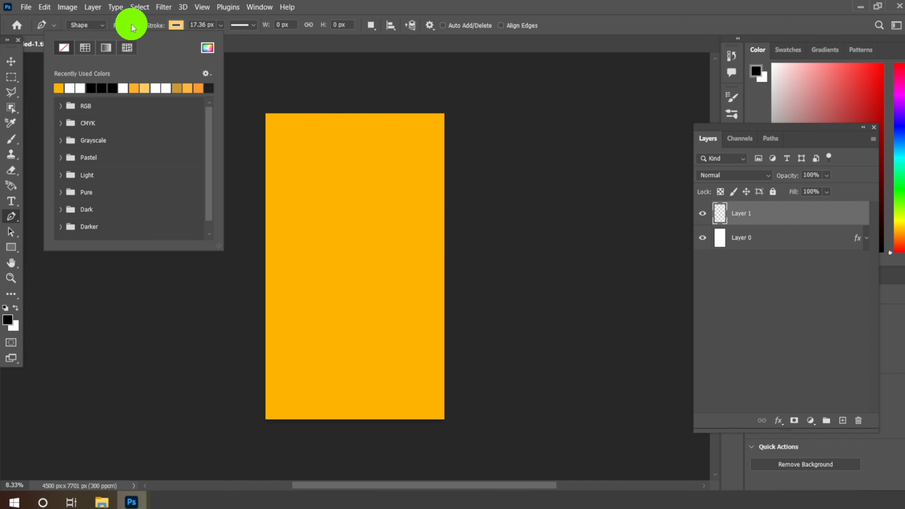
pyautogui.click(107, 86)
pyautogui.click(131, 25)
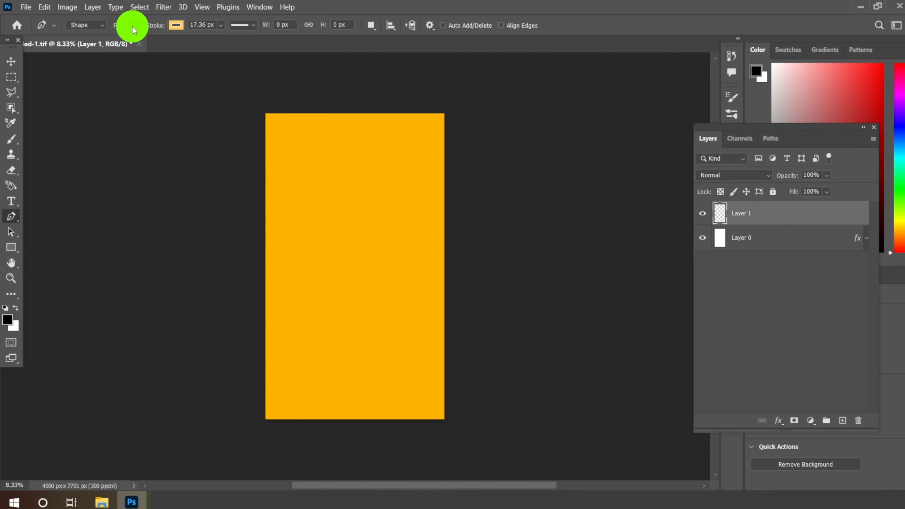
pyautogui.click(175, 25)
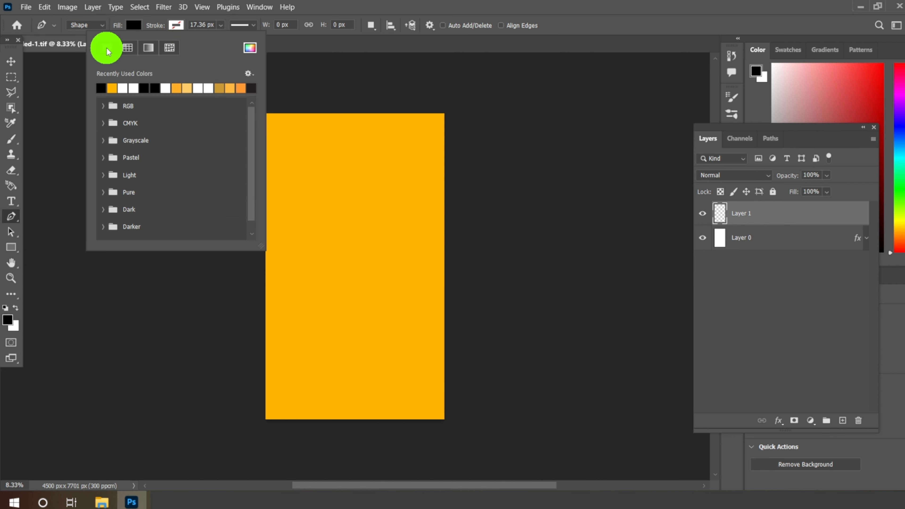
pyautogui.click(176, 23)
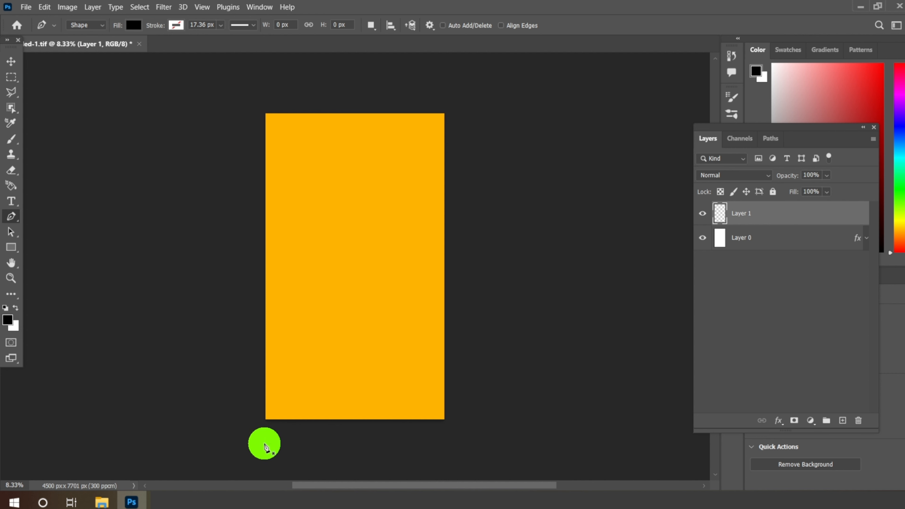
# Step: Draw a closed black four-sided shape over the canvas's lower part, about 4752 × 5734 px, with its upper edge rising diagonally to the right
pyautogui.click(265, 421)
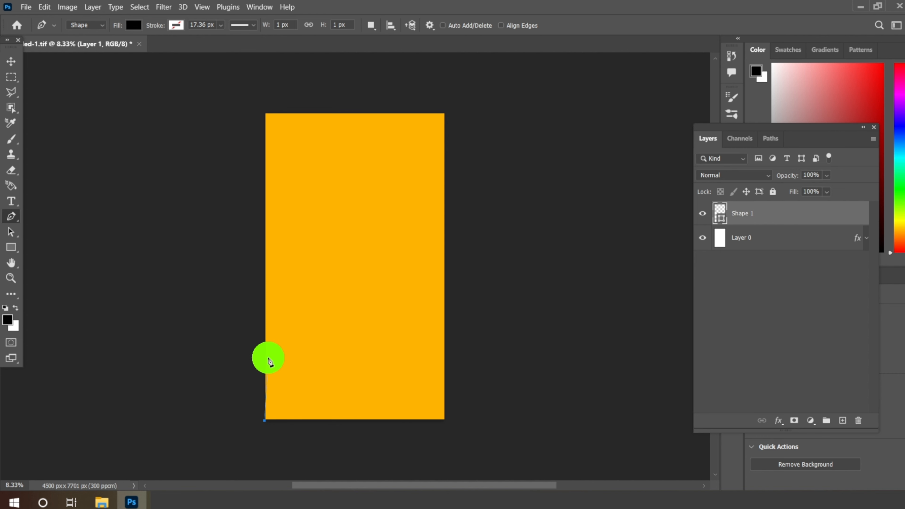
pyautogui.click(267, 335)
pyautogui.click(267, 361)
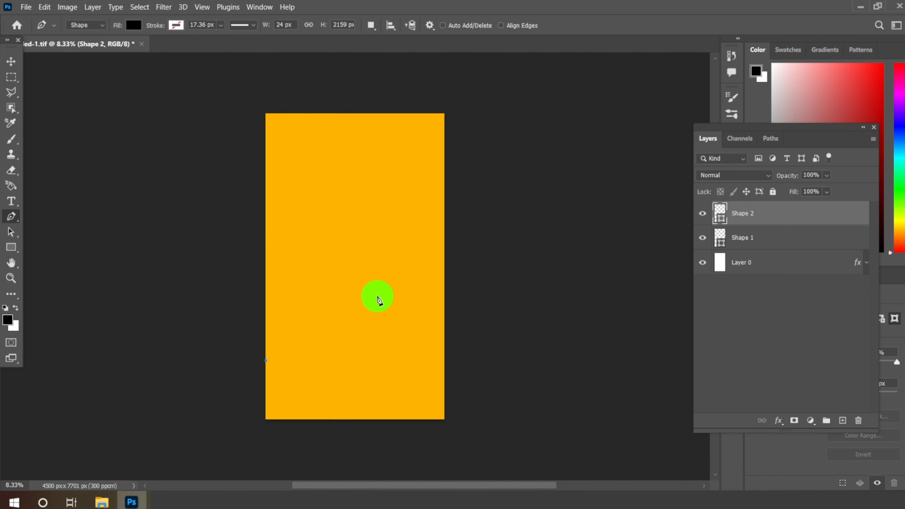
pyautogui.click(448, 220)
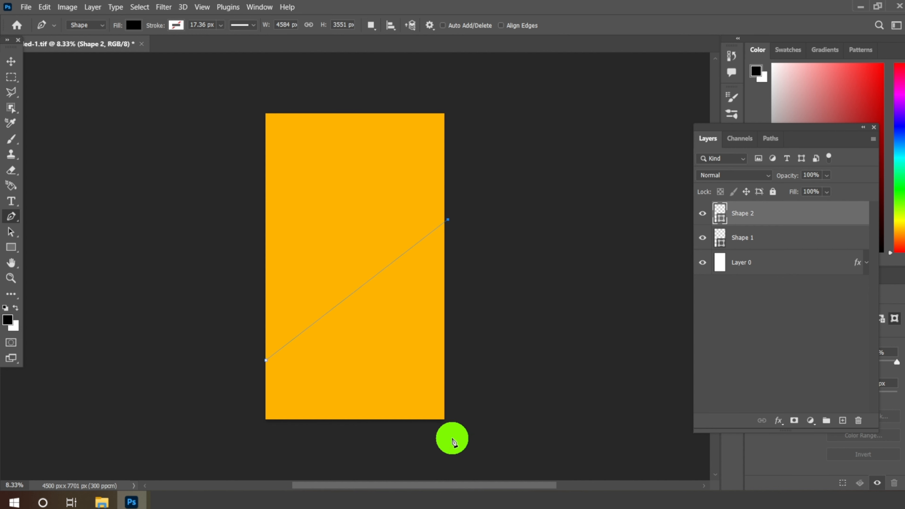
pyautogui.click(448, 443)
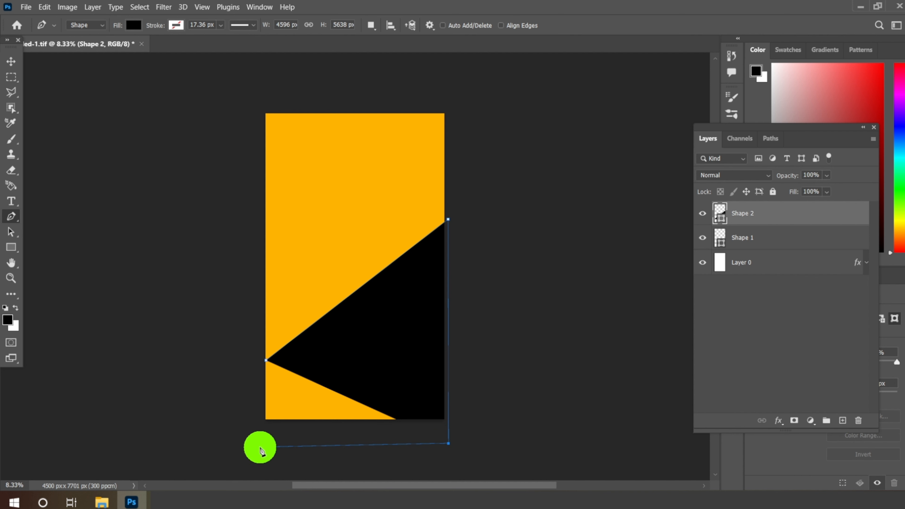
pyautogui.click(260, 447)
pyautogui.click(265, 360)
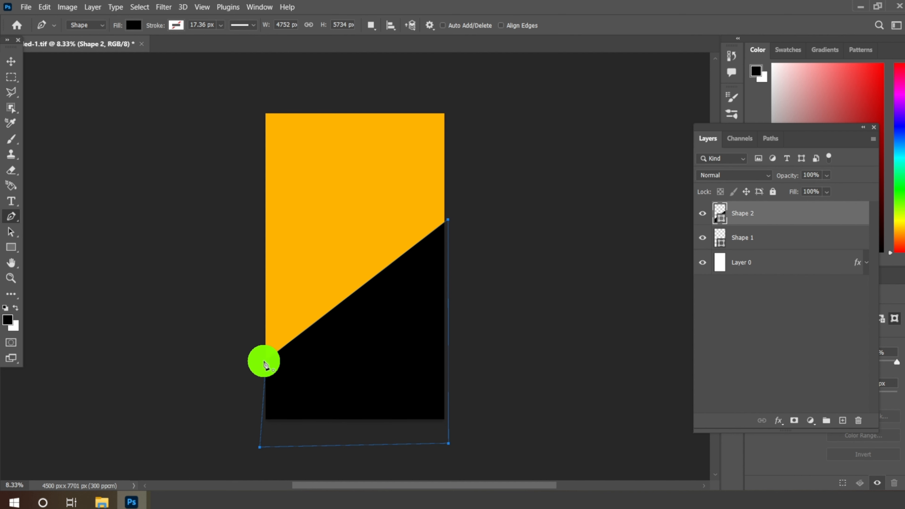
pyautogui.click(11, 62)
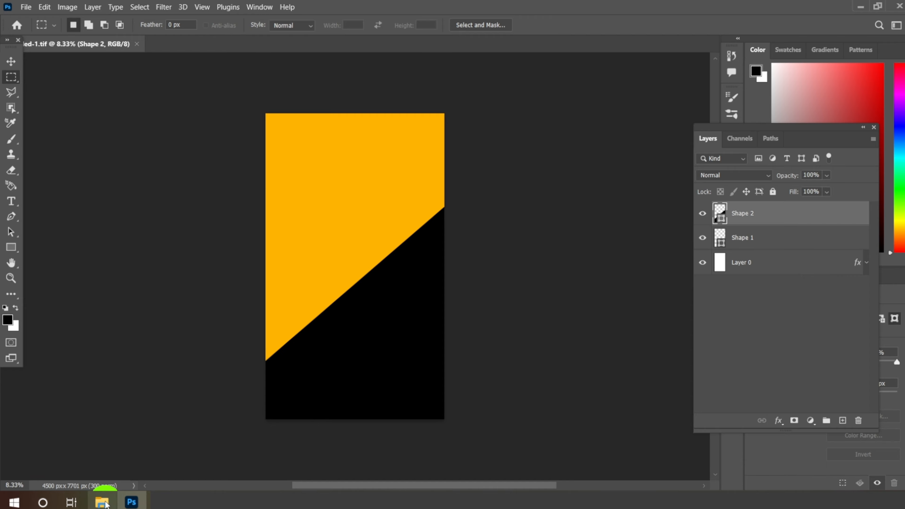
# Step: Open Texture.png from the File Explorer folder and copy the wood texture into the flyer document as a new layer
pyautogui.click(103, 501)
pyautogui.moveTo(404, 150); pyautogui.dragTo(249, 45)
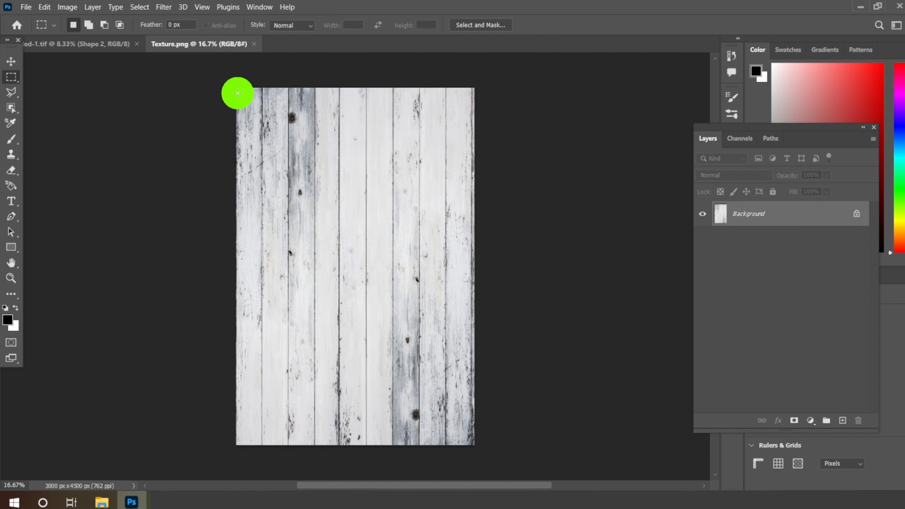
pyautogui.click(11, 61)
pyautogui.moveTo(323, 210); pyautogui.dragTo(400, 243)
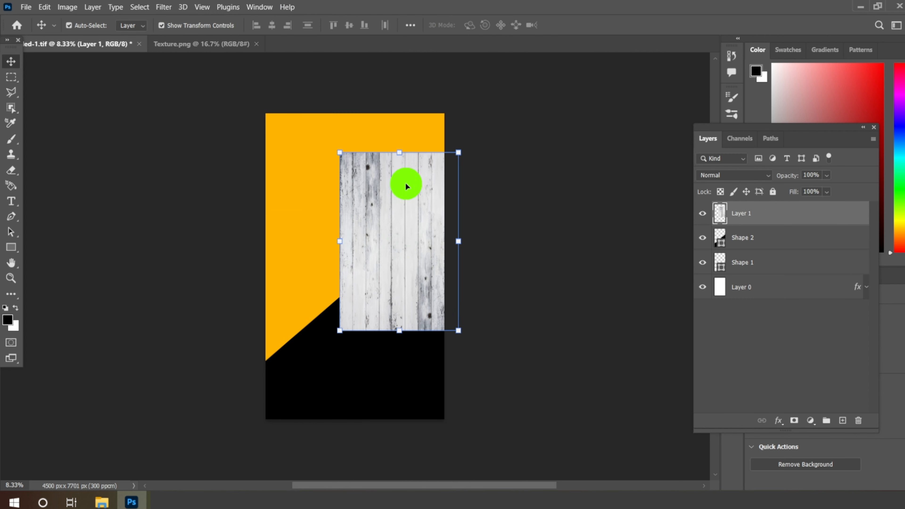
# Step: Scale the wood texture to 171.80% and position it to cover the whole canvas
pyautogui.moveTo(406, 184); pyautogui.dragTo(331, 140)
pyautogui.moveTo(384, 291); pyautogui.dragTo(464, 425)
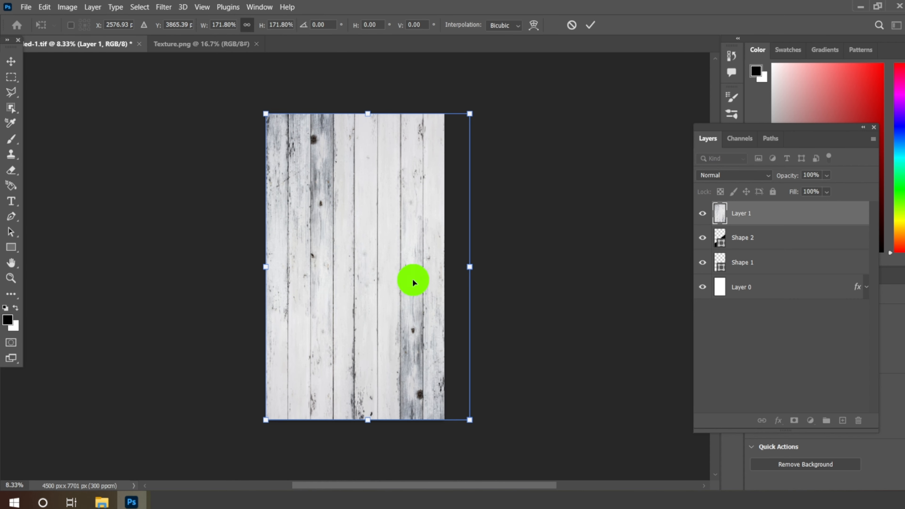
pyautogui.moveTo(412, 278); pyautogui.dragTo(402, 278)
pyautogui.click(589, 26)
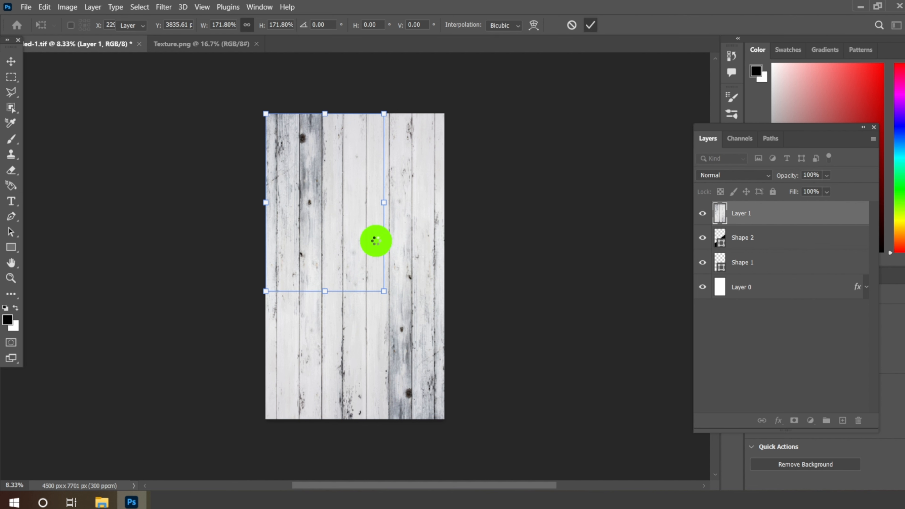
# Step: Set the wood texture layer's blend mode to Multiply and its opacity to 30%
pyautogui.click(716, 177)
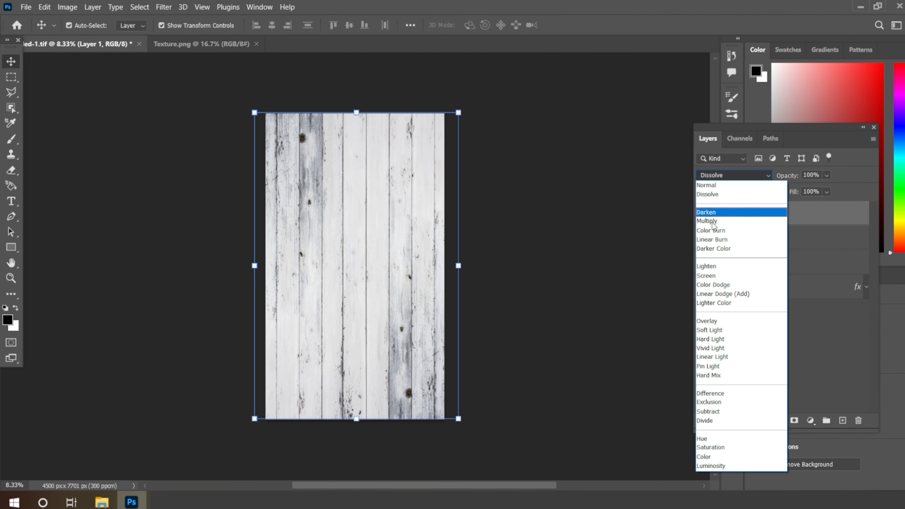
pyautogui.click(767, 219)
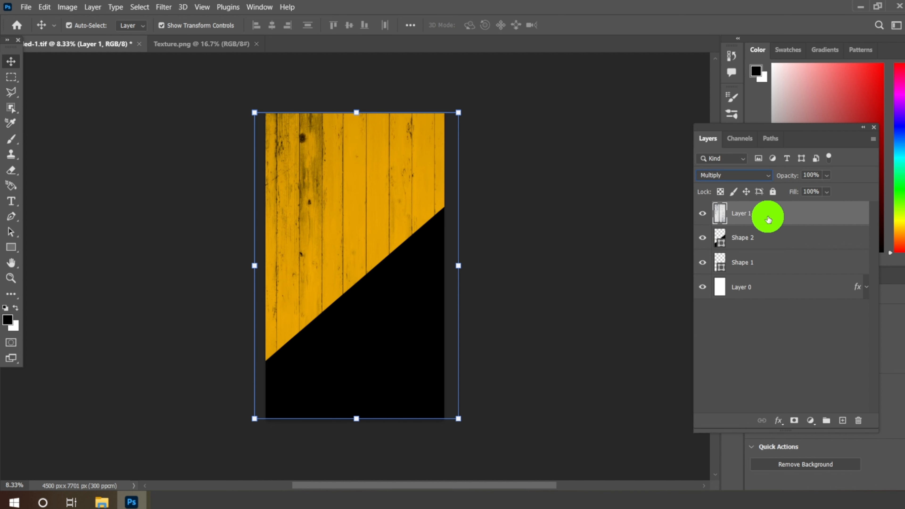
pyautogui.click(826, 175)
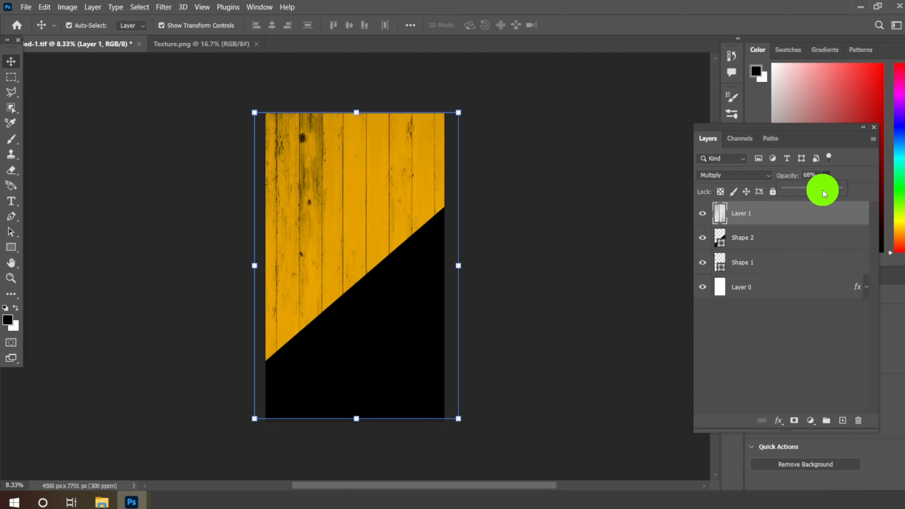
pyautogui.moveTo(824, 193); pyautogui.dragTo(803, 193)
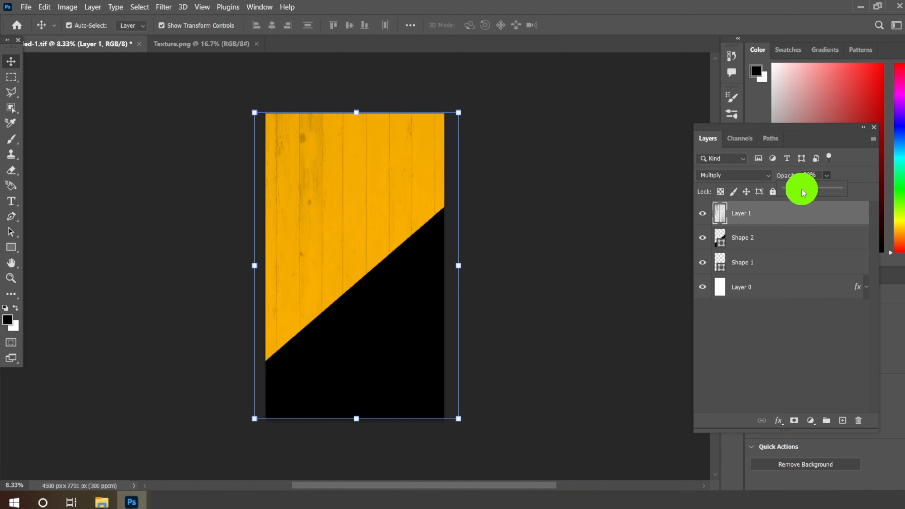
# Step: Close Texture.png and bring the white torn-edge Brush image from the File Explorer folder into the flyer, placed at its lower left
pyautogui.click(249, 44)
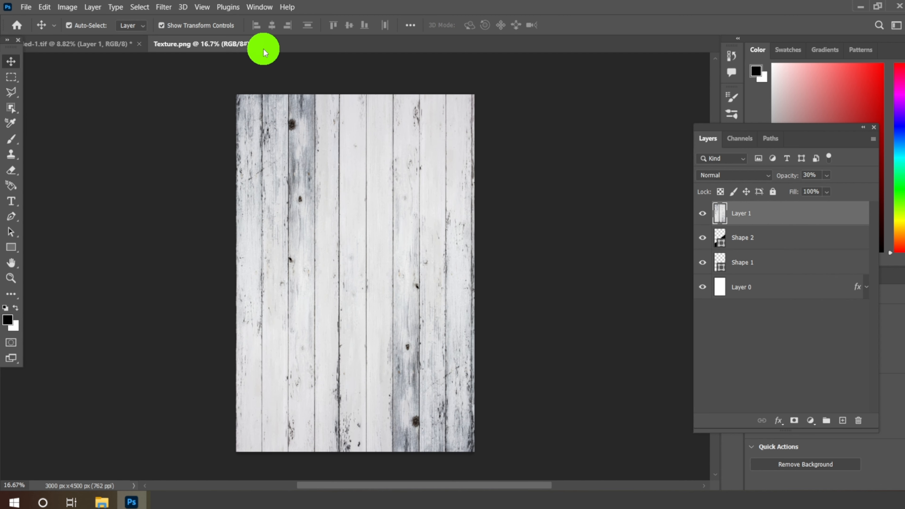
pyautogui.hotkey('ctrl', 'w')
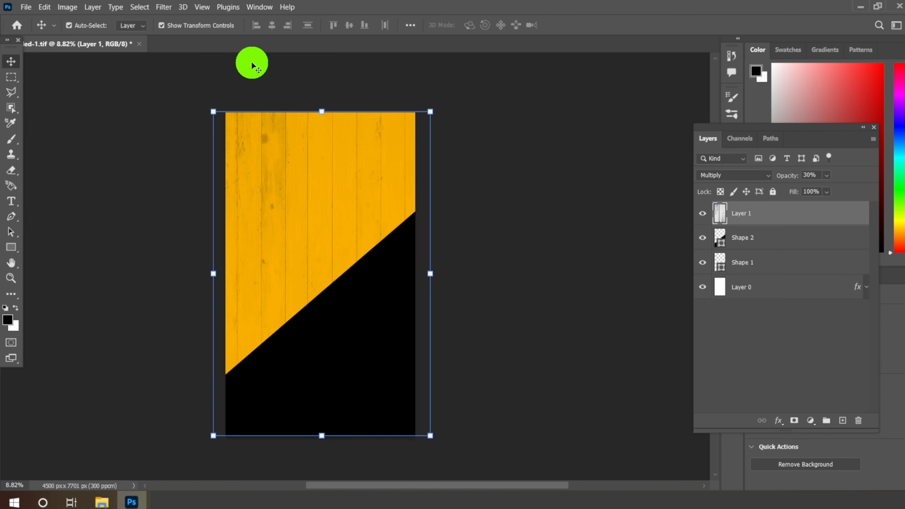
pyautogui.click(102, 502)
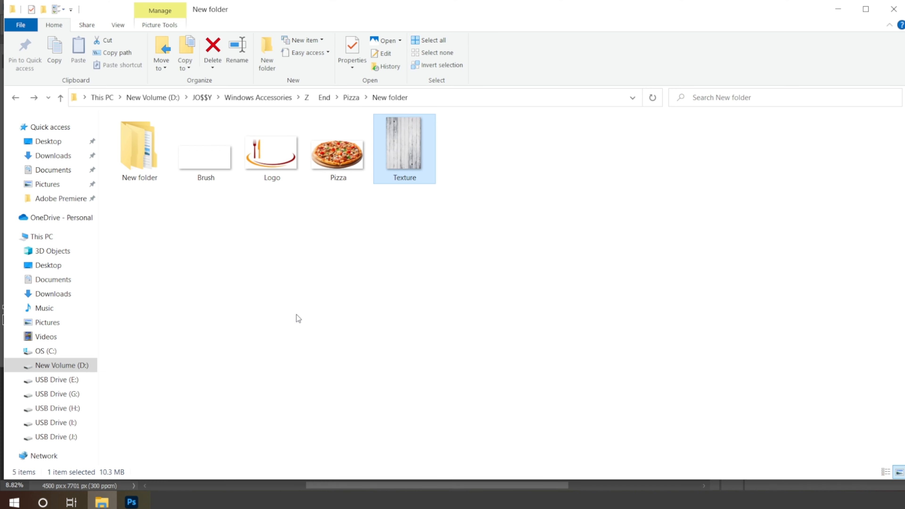
pyautogui.moveTo(196, 154)
pyautogui.mouseDown()
pyautogui.moveTo(124, 497)
pyautogui.moveTo(247, 134)
pyautogui.moveTo(265, 57)
pyautogui.moveTo(255, 48)
pyautogui.mouseUp()
pyautogui.moveTo(351, 222)
pyautogui.mouseDown()
pyautogui.moveTo(362, 229)
pyautogui.moveTo(265, 193)
pyautogui.moveTo(7, 57)
pyautogui.moveTo(50, 44)
pyautogui.mouseUp()
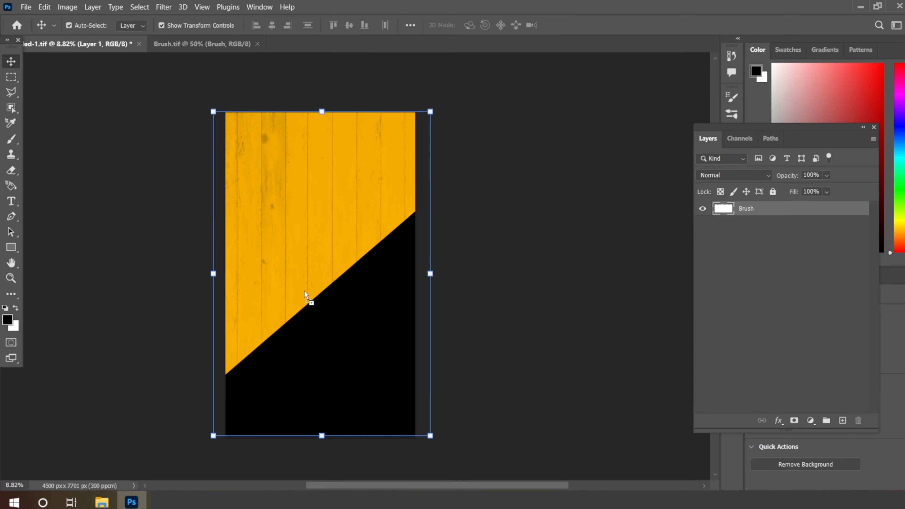
pyautogui.moveTo(304, 293)
pyautogui.mouseDown()
pyautogui.moveTo(332, 356)
pyautogui.moveTo(326, 379)
pyautogui.moveTo(265, 413)
pyautogui.mouseUp()
# Step: Scale the Brush layer to 181.16% and position it across the full width of the canvas's bottom edge
pyautogui.scroll(3, 332, 390)
pyautogui.scroll(1, 342, 341)
pyautogui.scroll(-3, 313, 312)
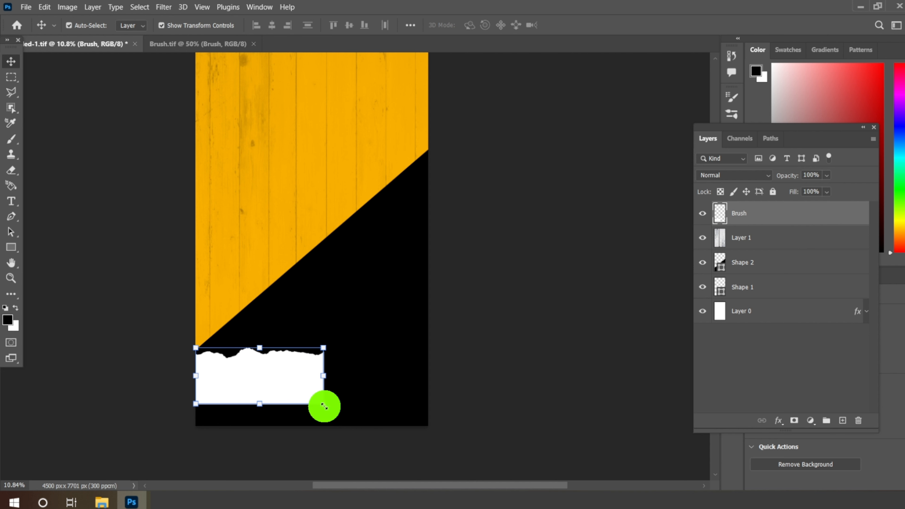
pyautogui.moveTo(323, 406); pyautogui.dragTo(400, 459)
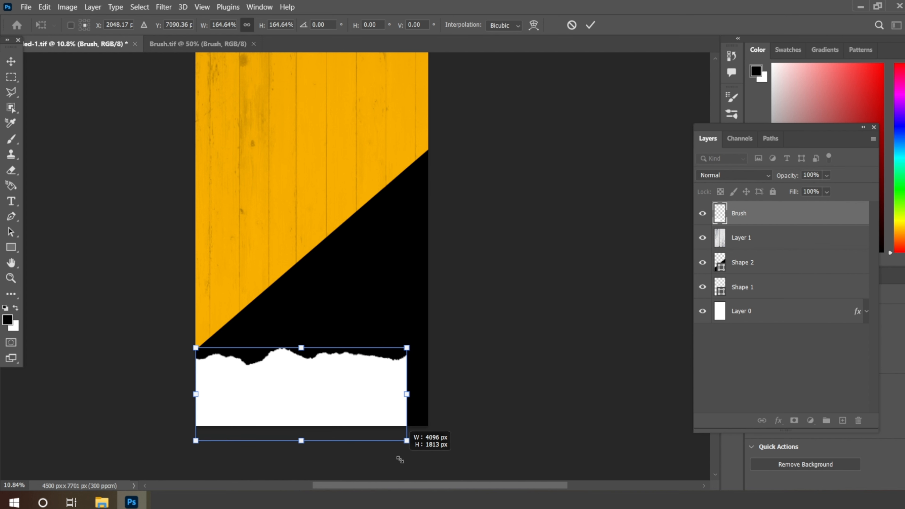
pyautogui.moveTo(400, 459); pyautogui.dragTo(419, 473)
pyautogui.scroll(2, 348, 398)
pyautogui.moveTo(364, 389); pyautogui.dragTo(365, 370)
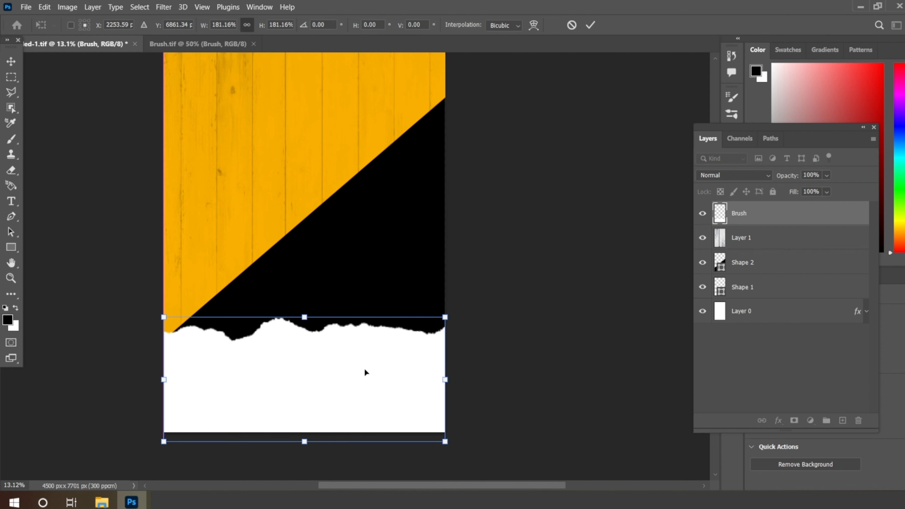
pyautogui.click(590, 24)
# Step: Move the black diagonal shape (Shape 2) up slightly and lighten its fill to dark grey
pyautogui.click(372, 263)
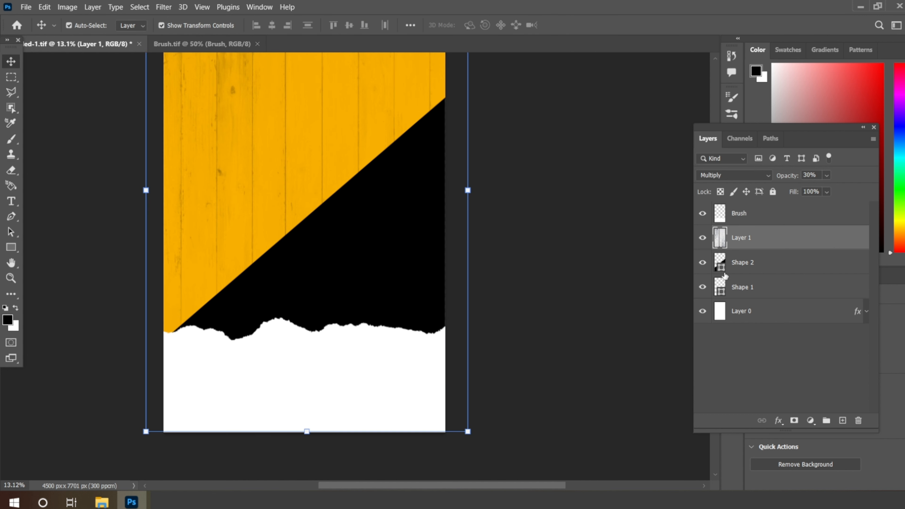
pyautogui.click(742, 270)
pyautogui.click(307, 94)
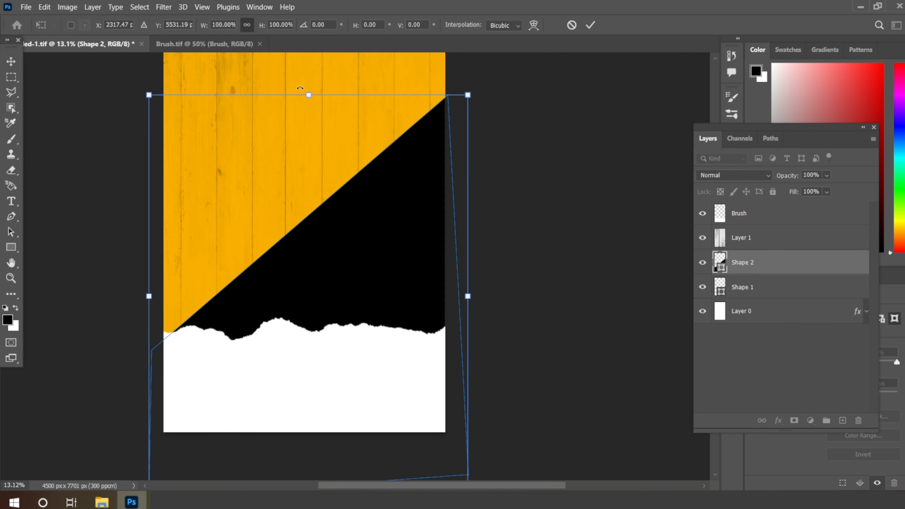
pyautogui.moveTo(336, 261); pyautogui.dragTo(337, 256)
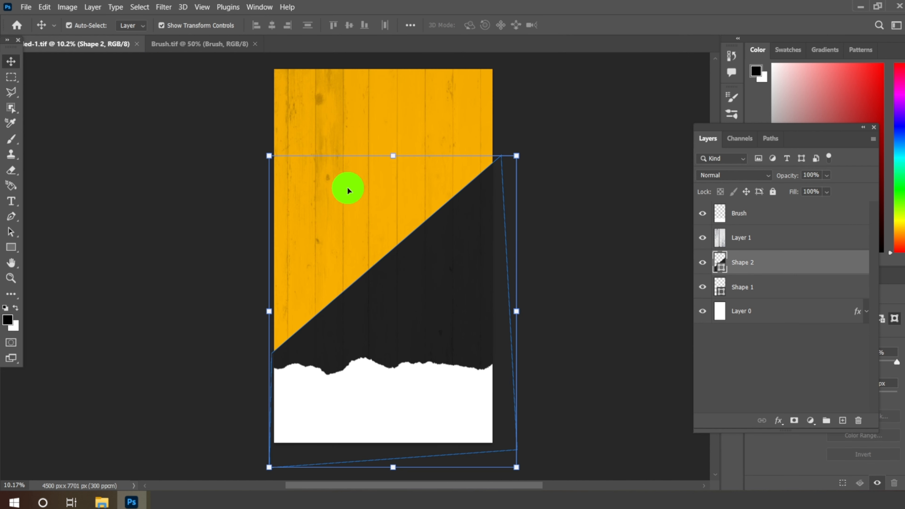
# Step: Nudge the white torn-edge layer slightly down and close the Brush.tif document
pyautogui.click(379, 396)
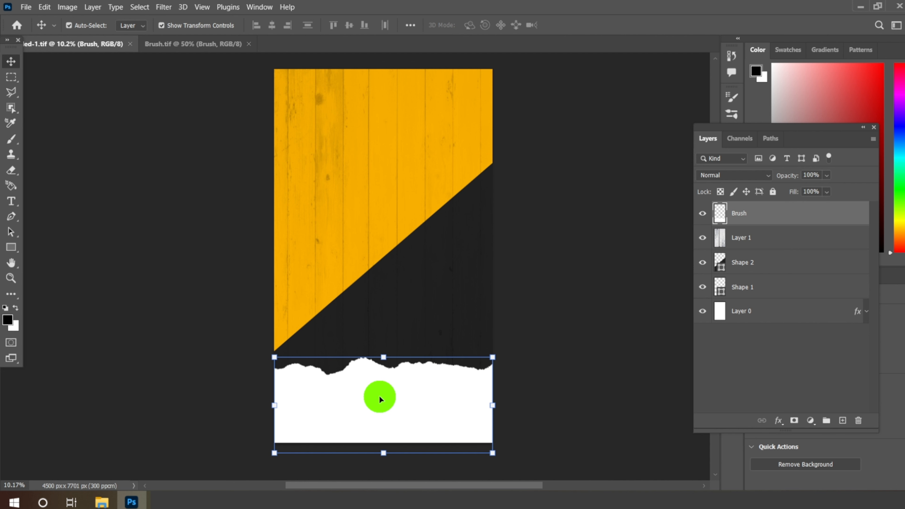
pyautogui.moveTo(379, 395); pyautogui.dragTo(379, 396)
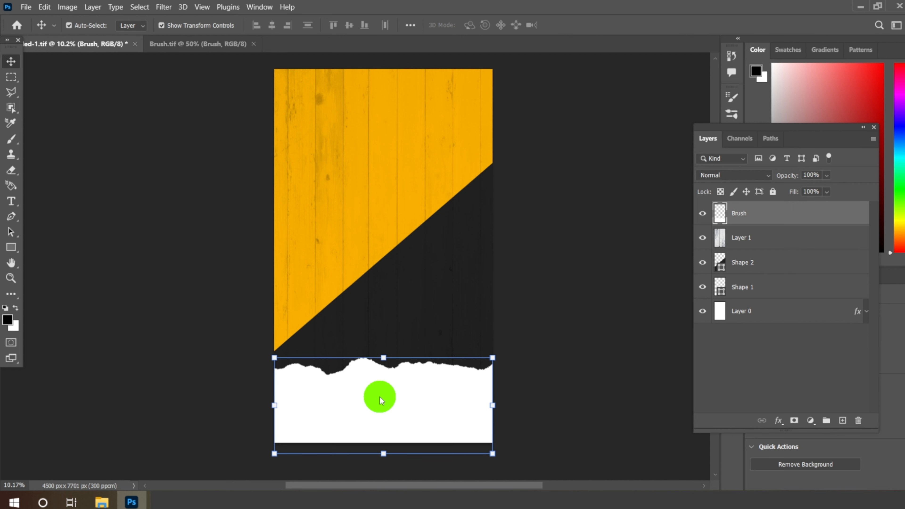
pyautogui.press('Down')
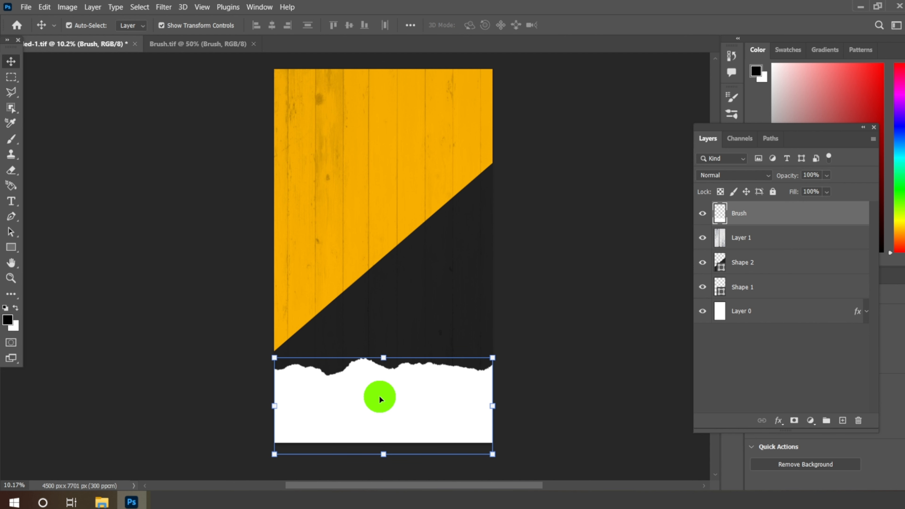
pyautogui.click(227, 47)
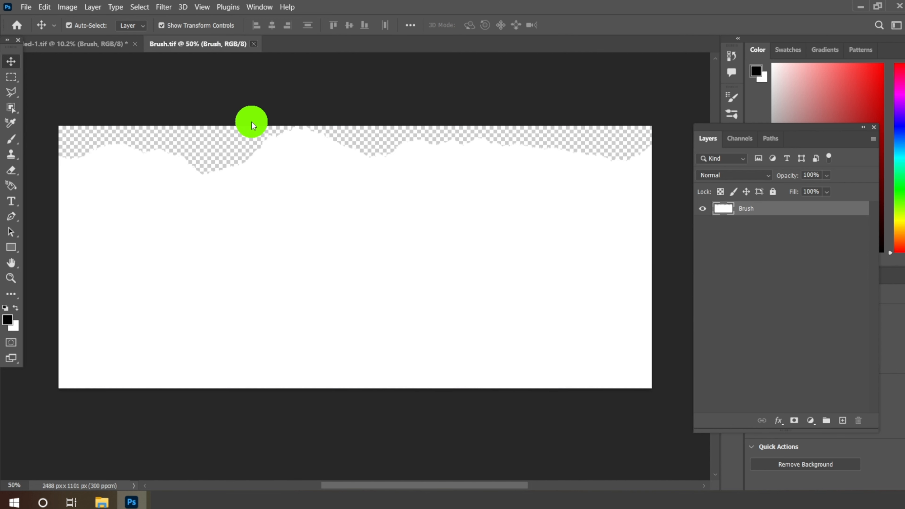
pyautogui.hotkey('ctrl', 'w')
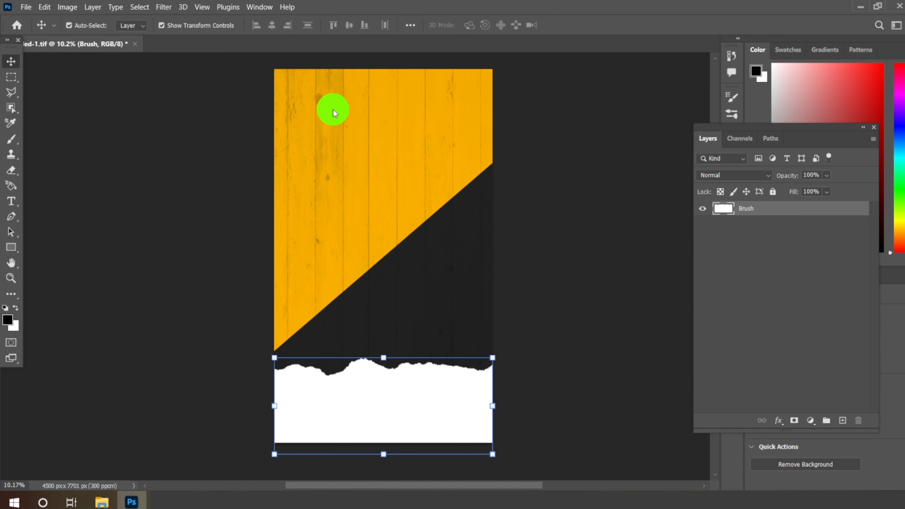
# Step: Start a horizontal text line on the orange area above the wood texture layer and set its font to Bewise
pyautogui.click(332, 107)
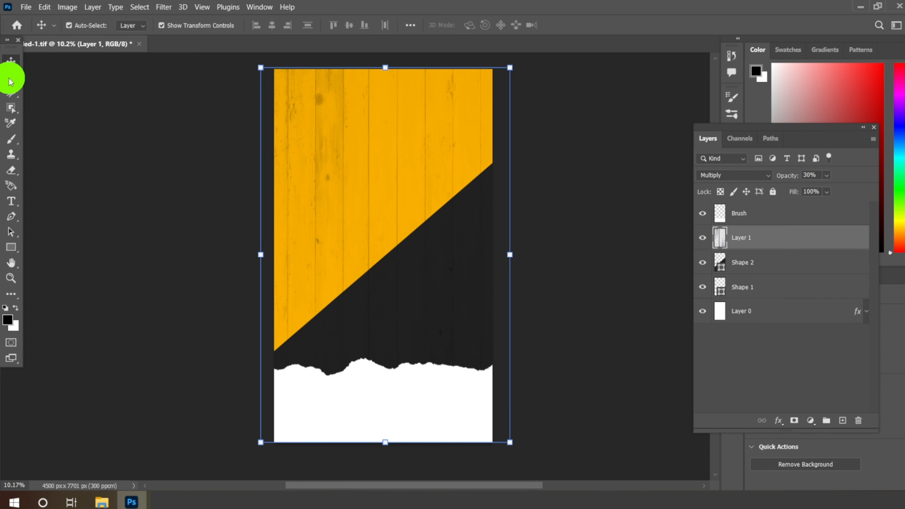
pyautogui.click(11, 202)
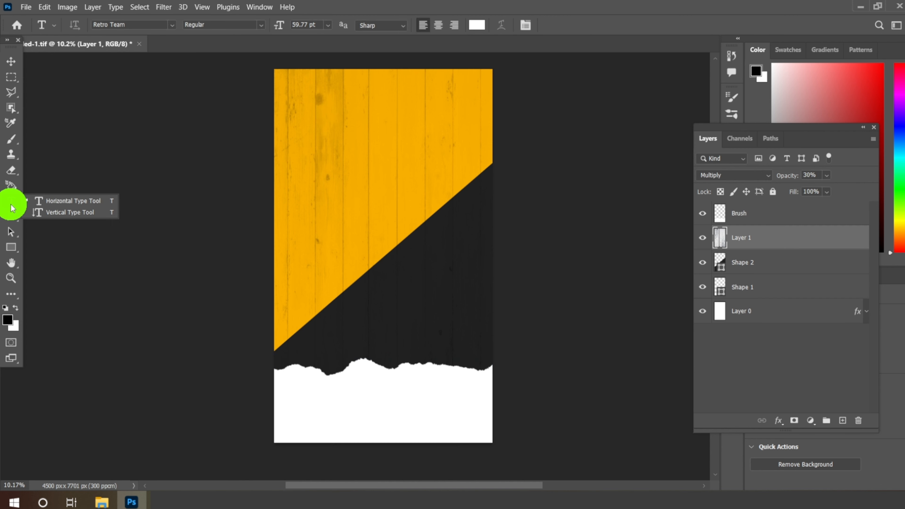
pyautogui.click(46, 203)
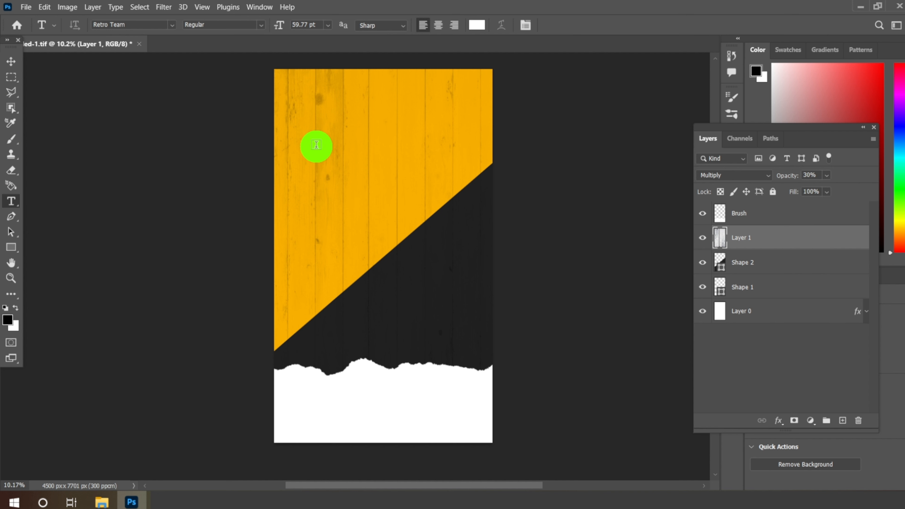
pyautogui.click(316, 145)
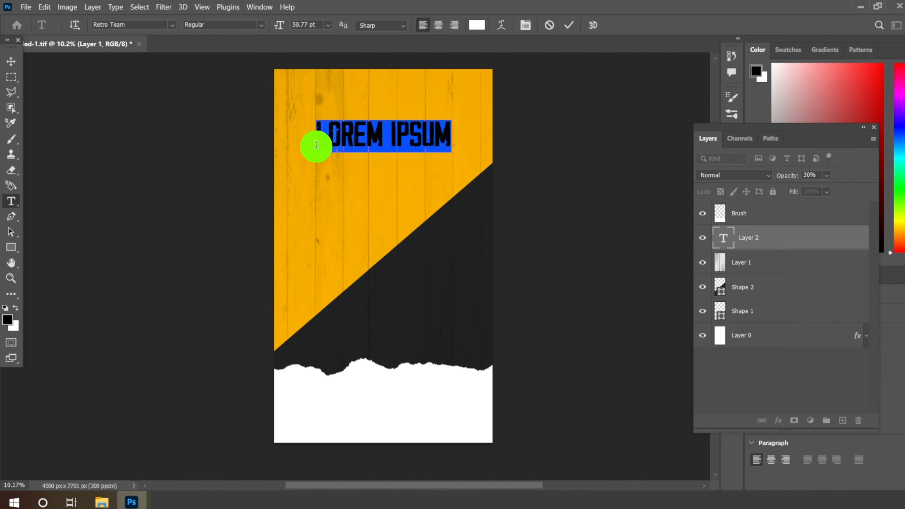
pyautogui.click(173, 27)
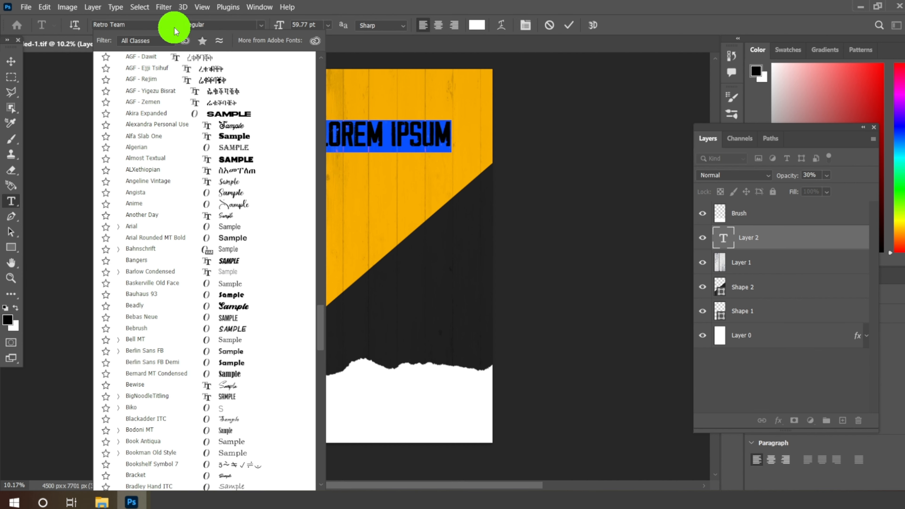
pyautogui.scroll(-10, 249, 136)
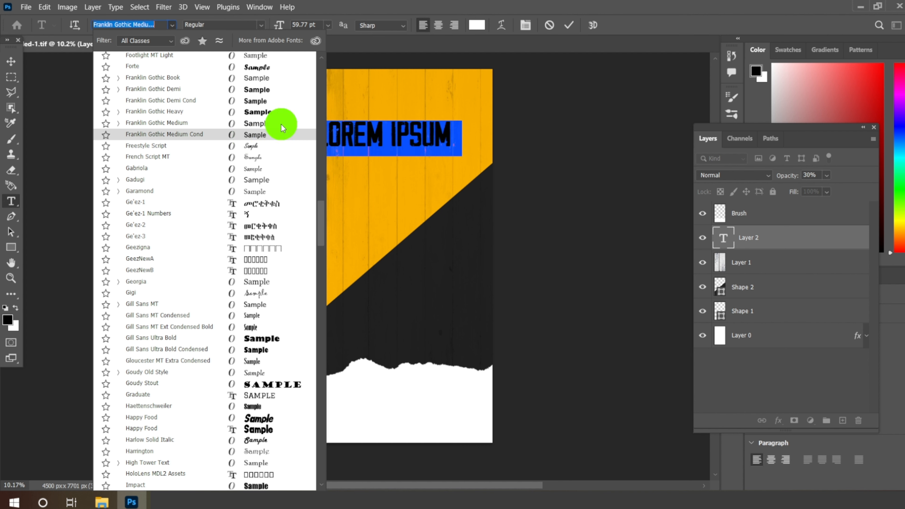
pyautogui.scroll(1, 322, 202)
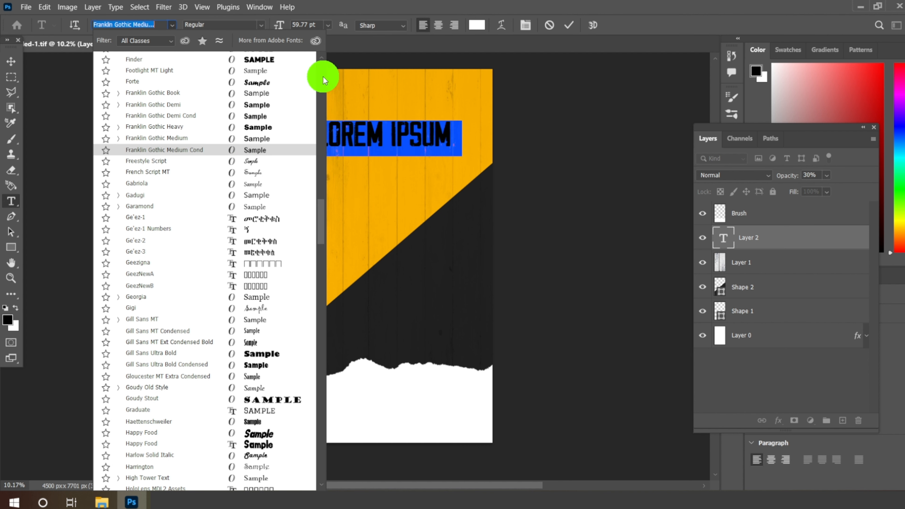
pyautogui.scroll(1, 323, 77)
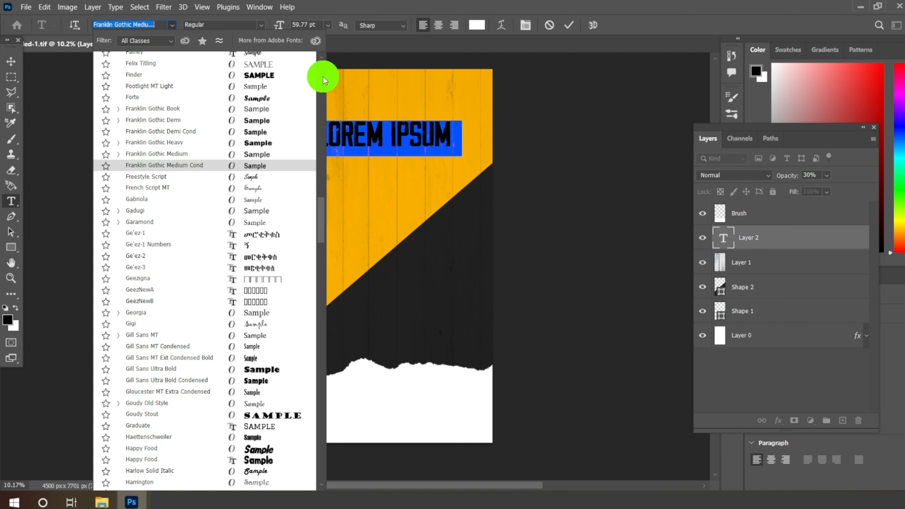
pyautogui.moveTo(321, 217); pyautogui.dragTo(323, 76)
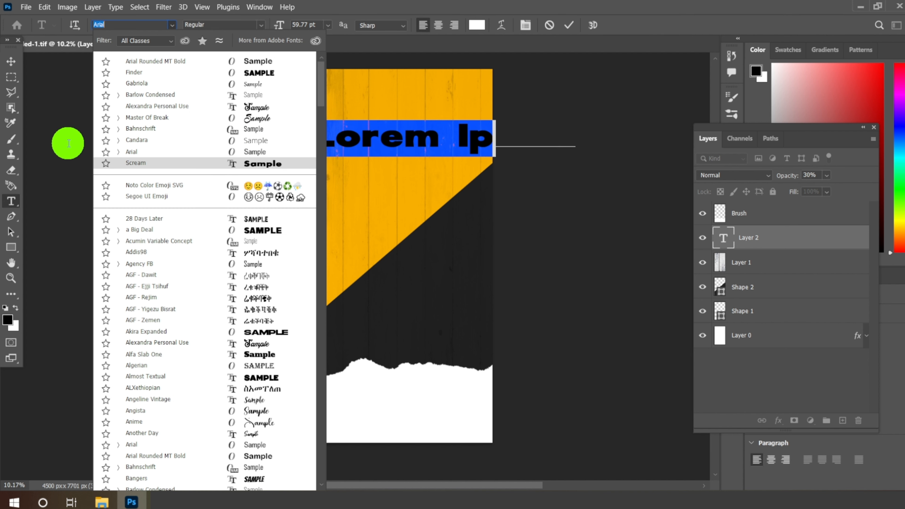
pyautogui.write('b')
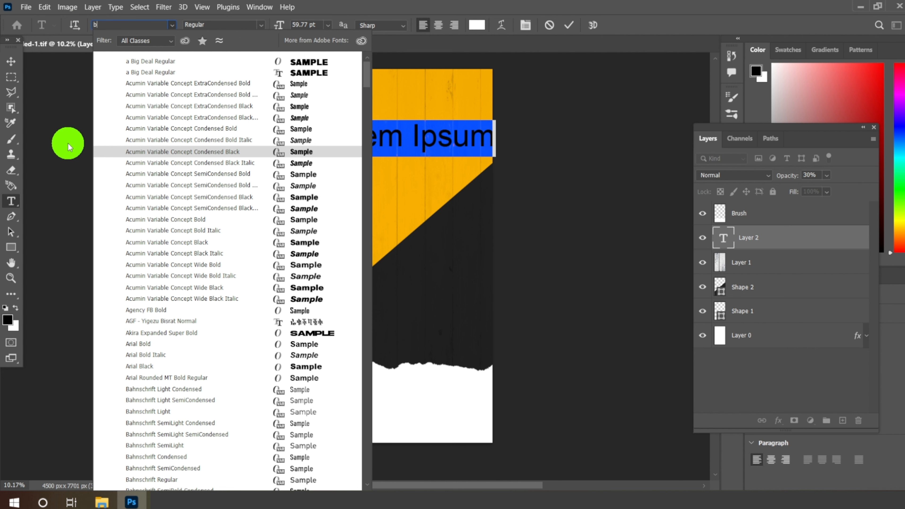
pyautogui.write('ewi')
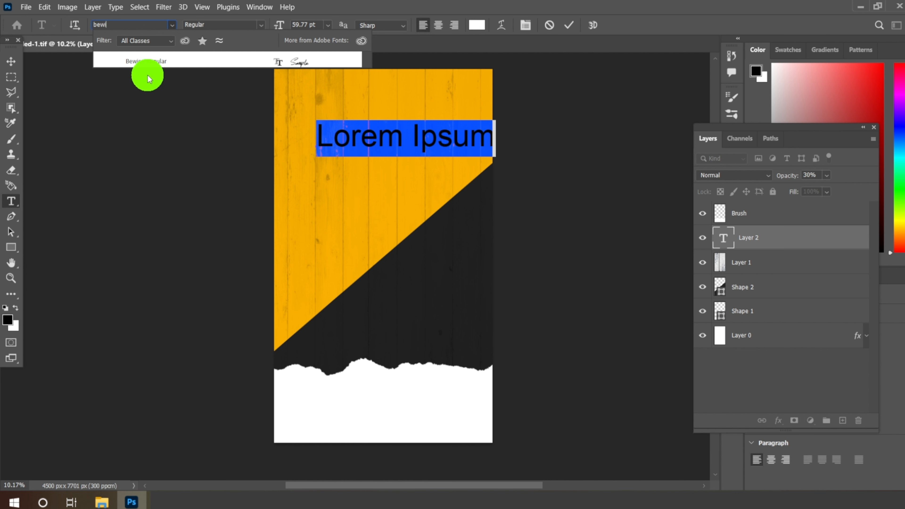
pyautogui.click(152, 62)
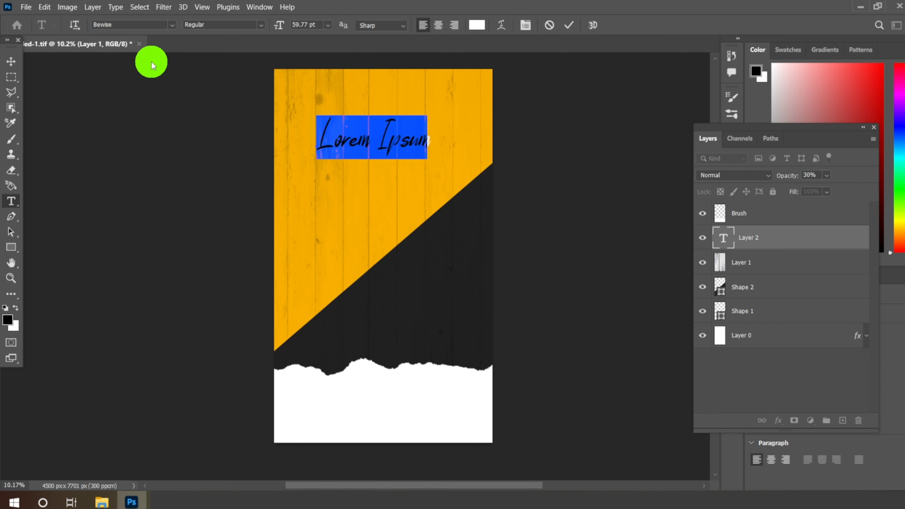
# Step: Enter the text "Pizza" and set its font size to 72 pt
pyautogui.write('Pi')
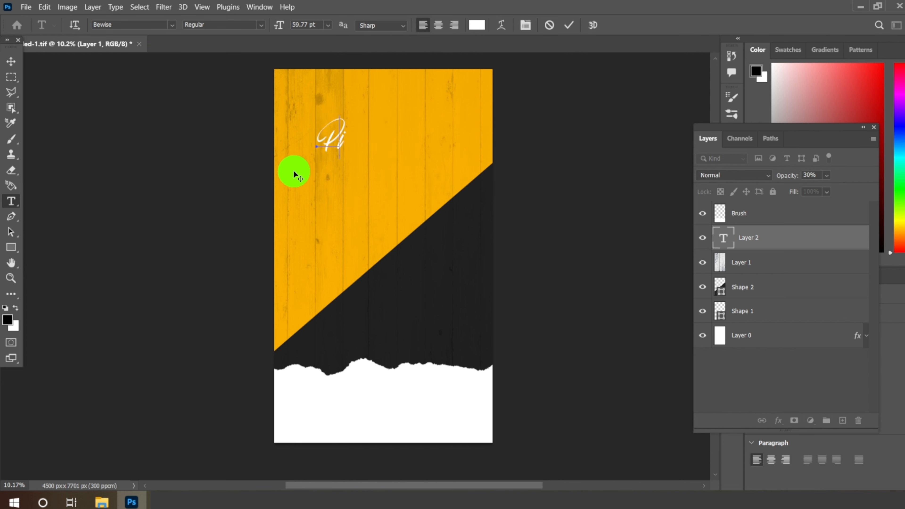
pyautogui.write('zza')
pyautogui.doubleClick(324, 135)
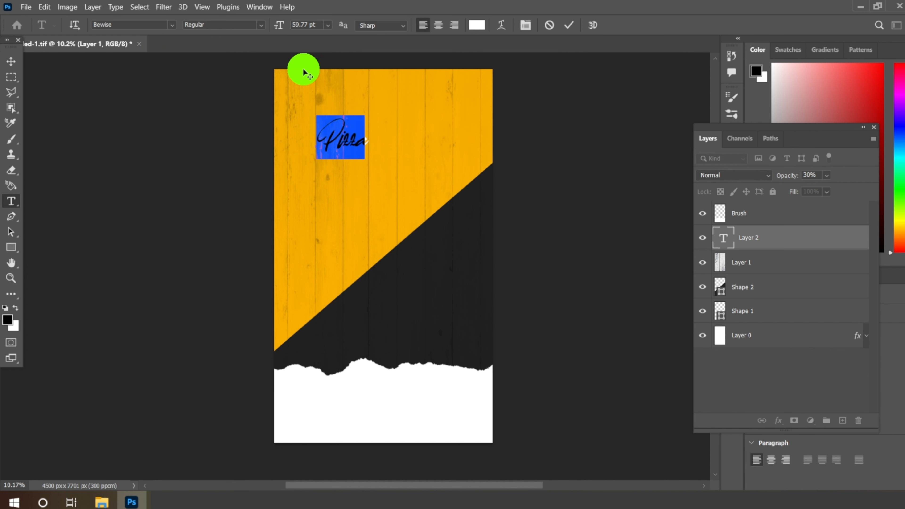
pyautogui.click(327, 26)
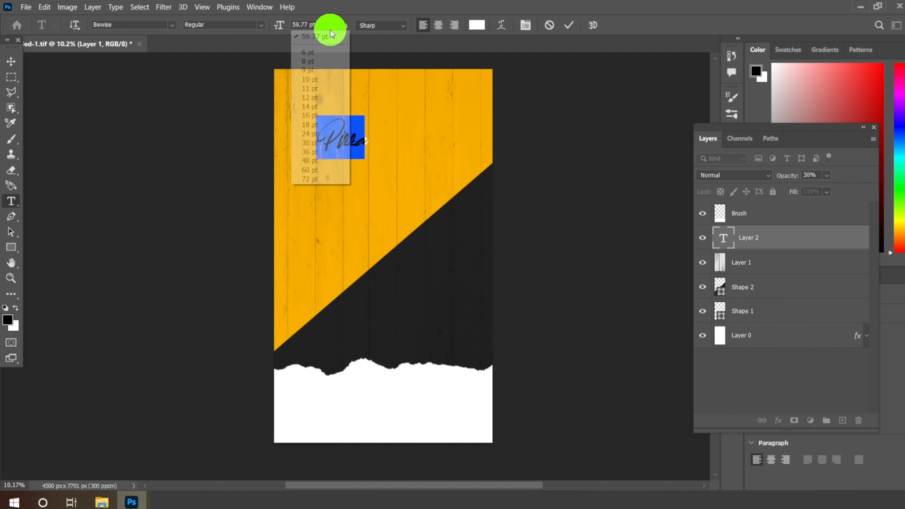
pyautogui.click(311, 178)
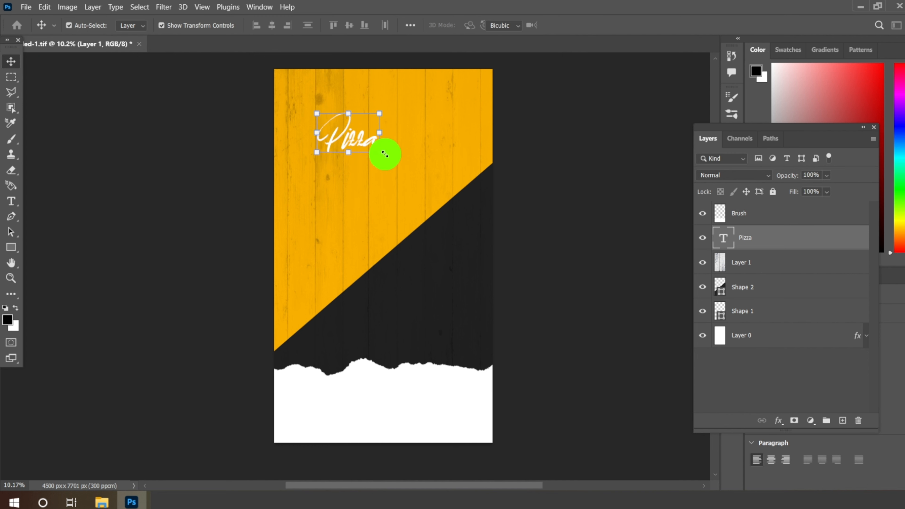
# Step: Scale the Pizza text to 251.03% and position it on the upper orange area as the topmost layer
pyautogui.moveTo(385, 154); pyautogui.dragTo(446, 192)
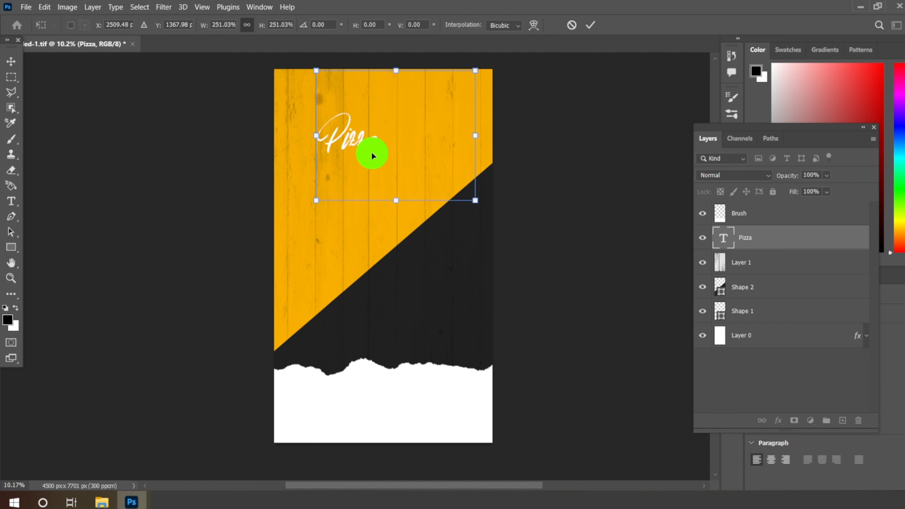
pyautogui.moveTo(408, 154); pyautogui.dragTo(485, 230)
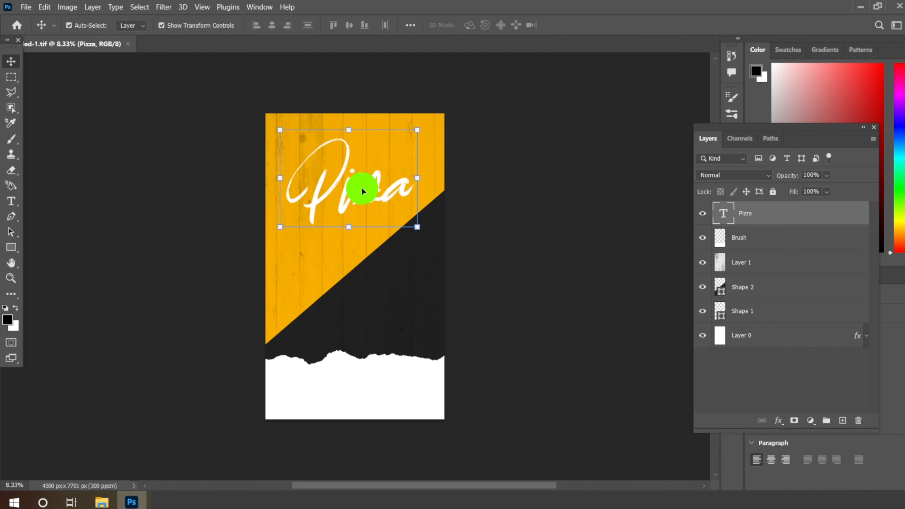
# Step: Start a new horizontal text line below the Pizza title and set its font to Retro Team
pyautogui.click(11, 201)
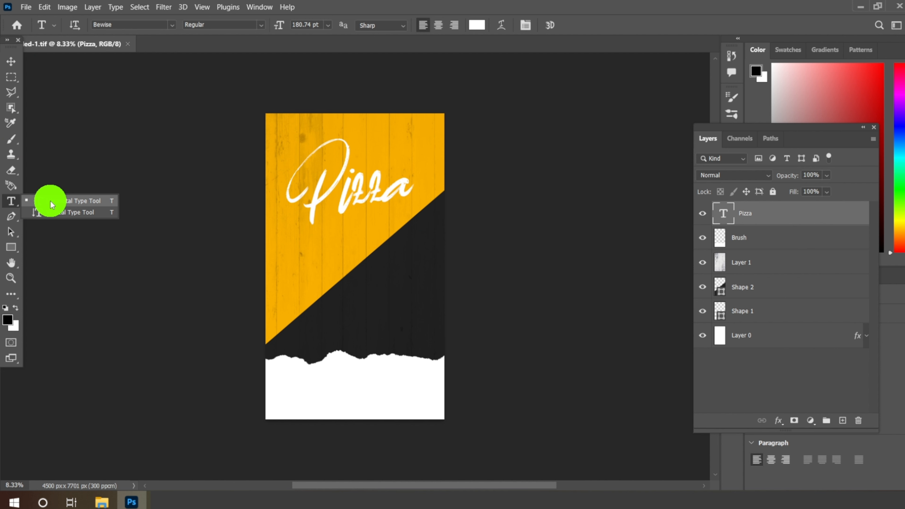
pyautogui.click(57, 202)
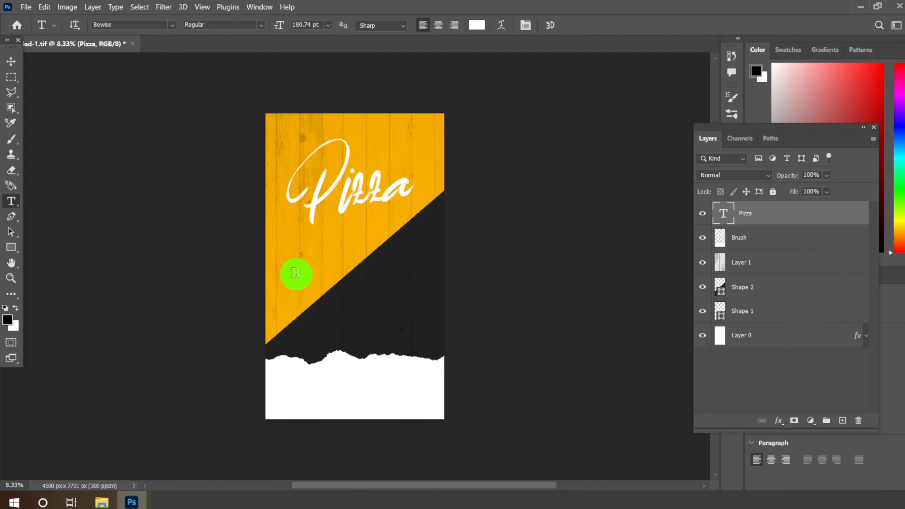
pyautogui.click(296, 272)
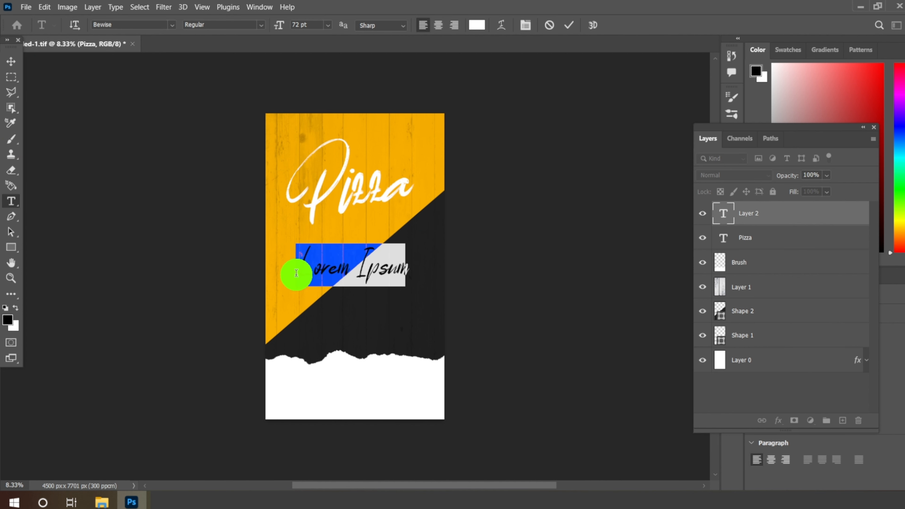
pyautogui.click(171, 27)
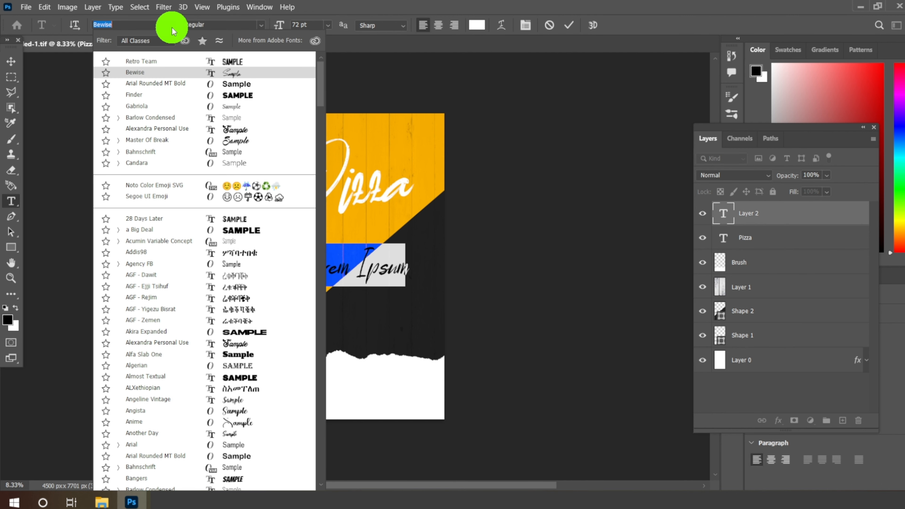
pyautogui.write('ret')
pyautogui.click(179, 61)
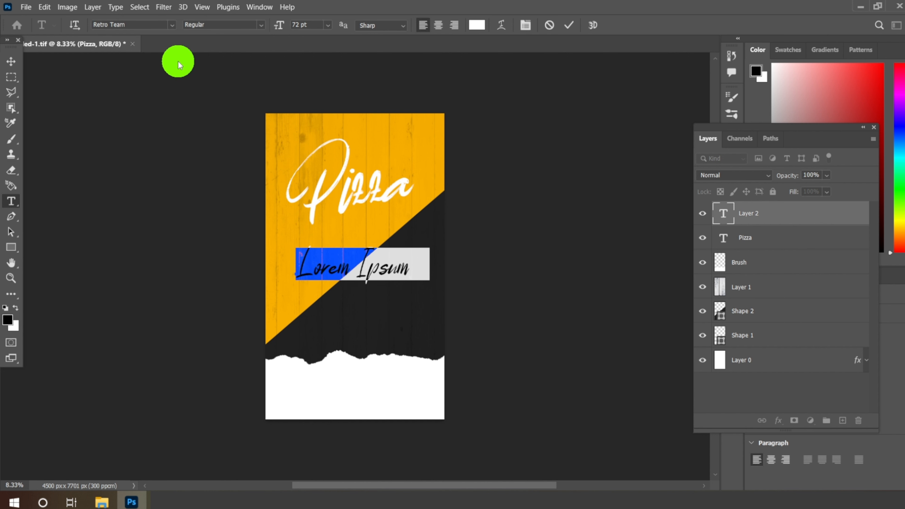
# Step: Set the new text's color to black (000000) and enter the text "DELICIOUS"
pyautogui.click(482, 27)
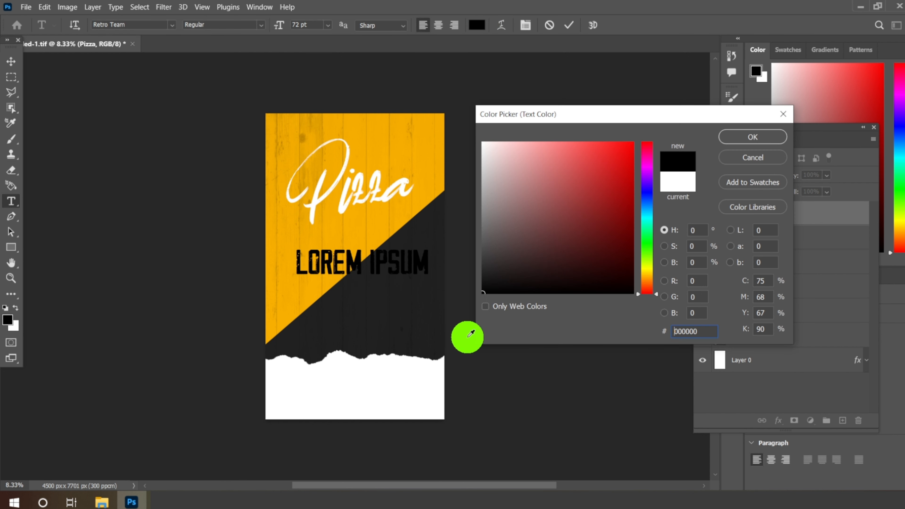
pyautogui.doubleClick(703, 331)
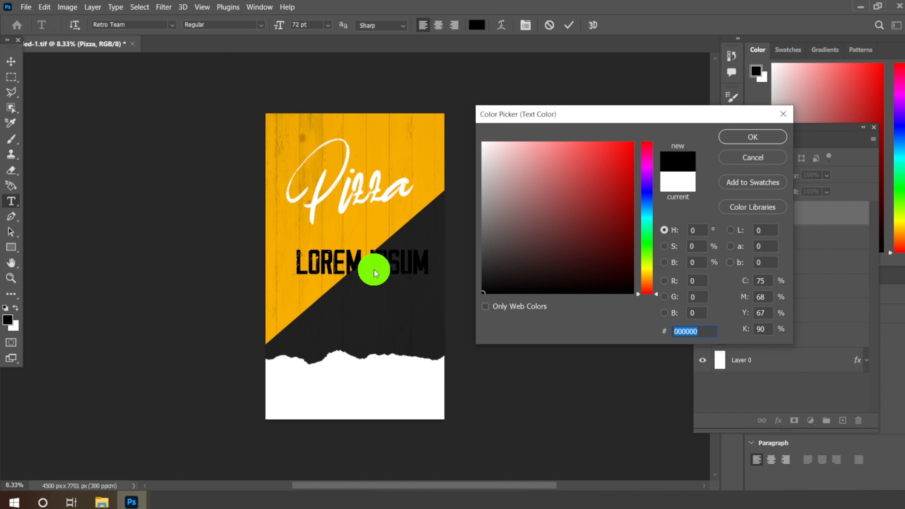
pyautogui.press('Return')
pyautogui.write('DE')
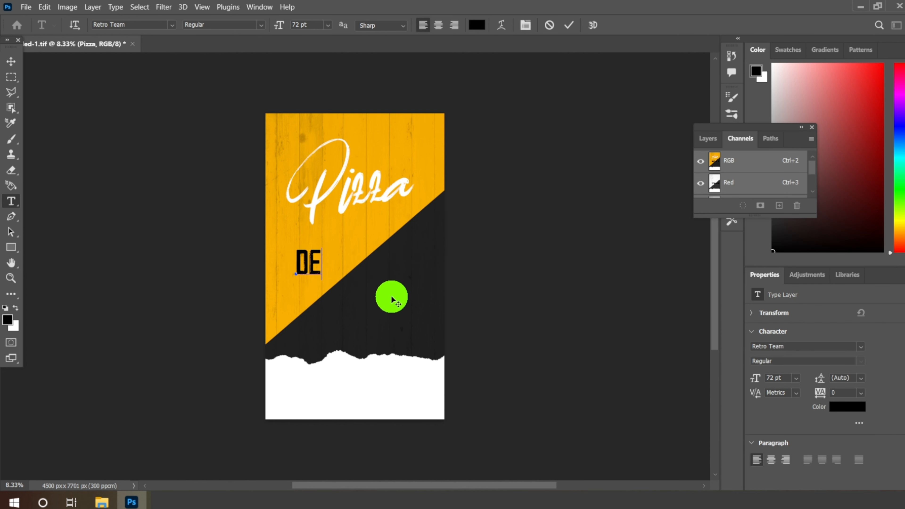
pyautogui.write('LIC')
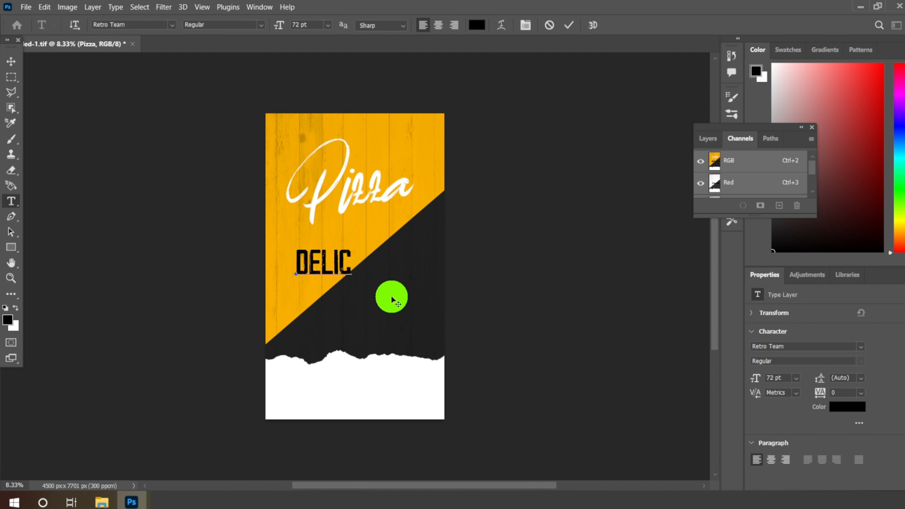
pyautogui.write('IOU')
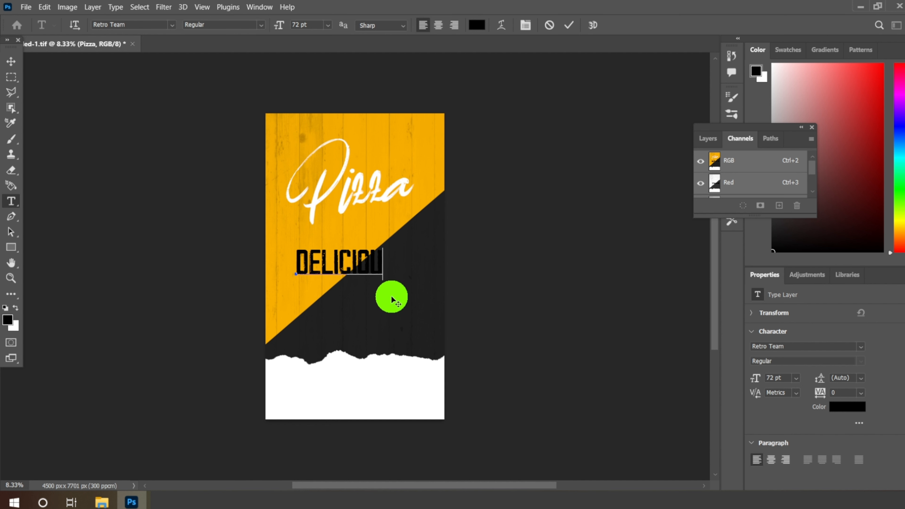
pyautogui.write('S')
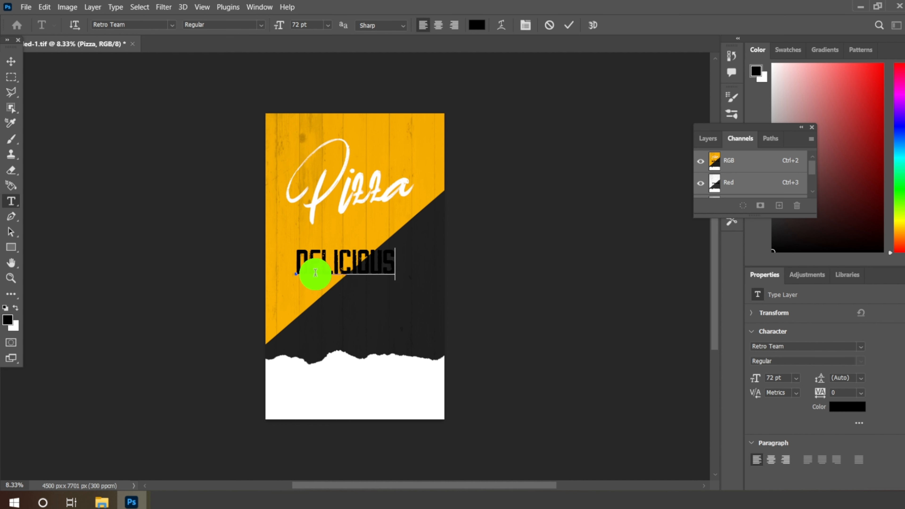
# Step: Set the DELICIOUS text size to 48 pt and move it above the "izza" letters of the Pizza title
pyautogui.moveTo(296, 260); pyautogui.dragTo(392, 262)
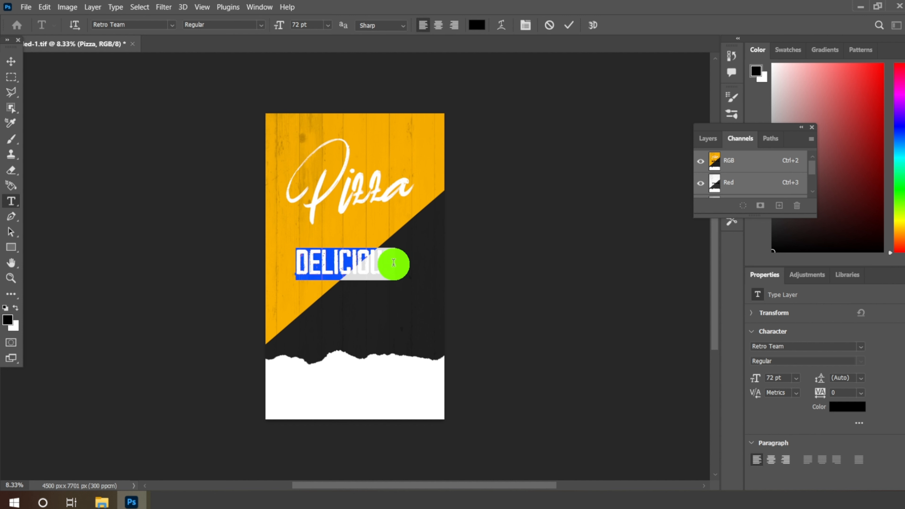
pyautogui.click(329, 26)
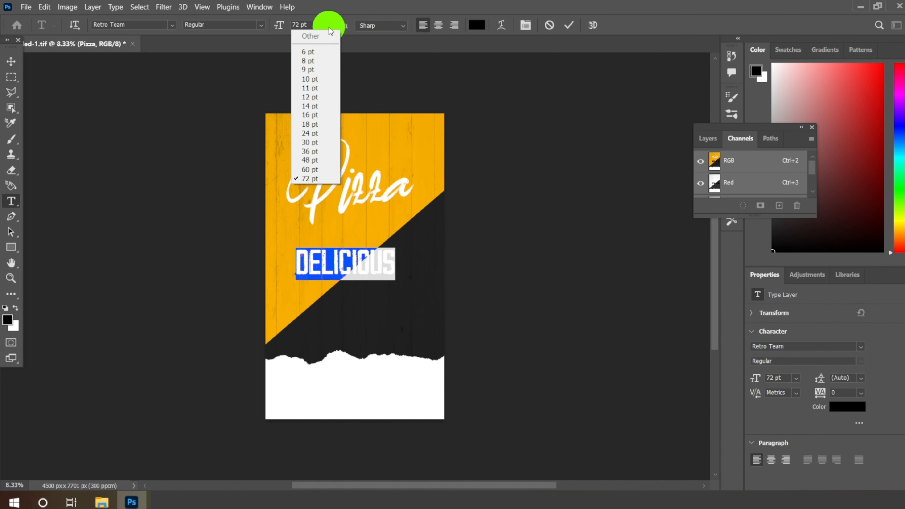
pyautogui.click(309, 160)
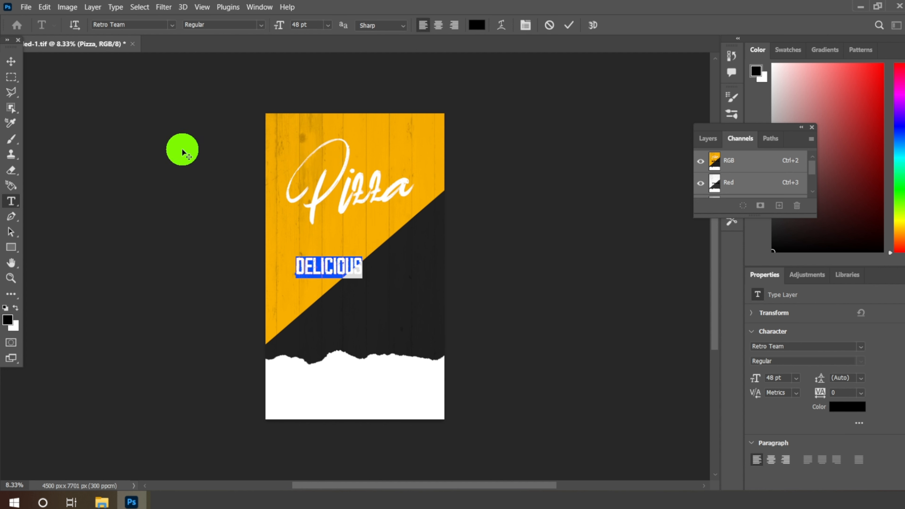
pyautogui.click(11, 61)
pyautogui.moveTo(338, 265); pyautogui.dragTo(396, 160)
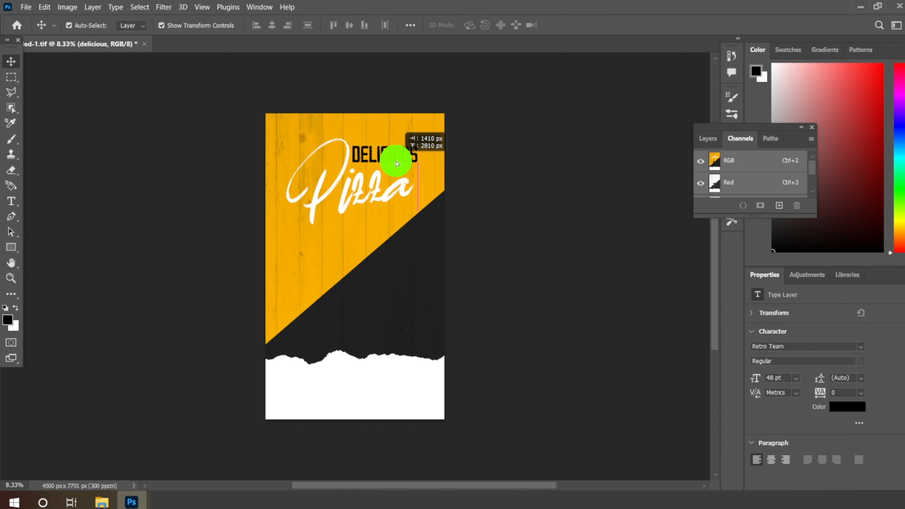
# Step: Recolor the whole DELICIOUS text to white (ffffff)
pyautogui.scroll(5, 389, 157)
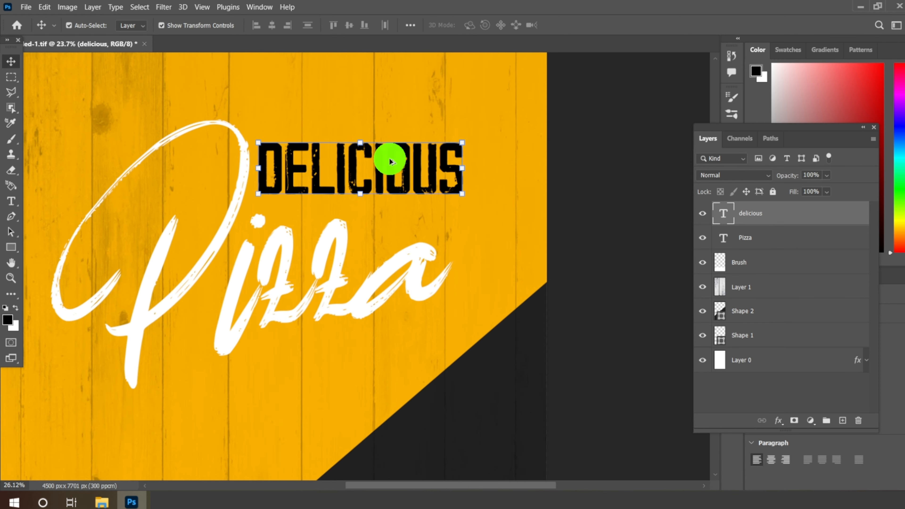
pyautogui.scroll(2, 389, 161)
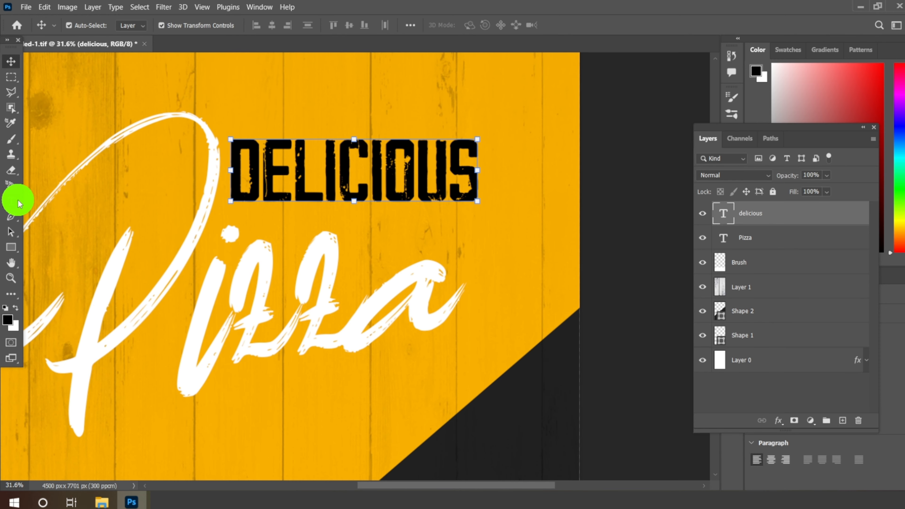
pyautogui.click(10, 202)
pyautogui.click(240, 177)
pyautogui.moveTo(240, 177)
pyautogui.mouseDown()
pyautogui.moveTo(485, 178)
pyautogui.moveTo(468, 125)
pyautogui.mouseUp()
pyautogui.click(476, 25)
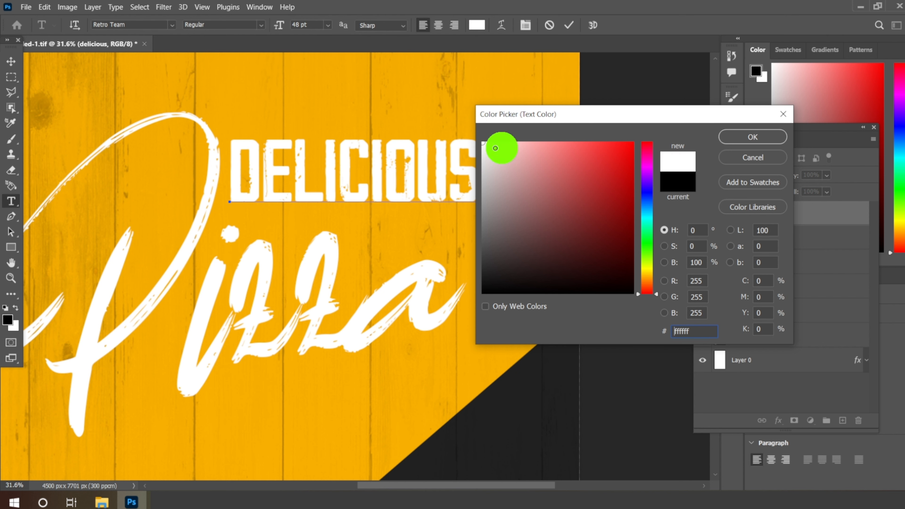
pyautogui.click(757, 141)
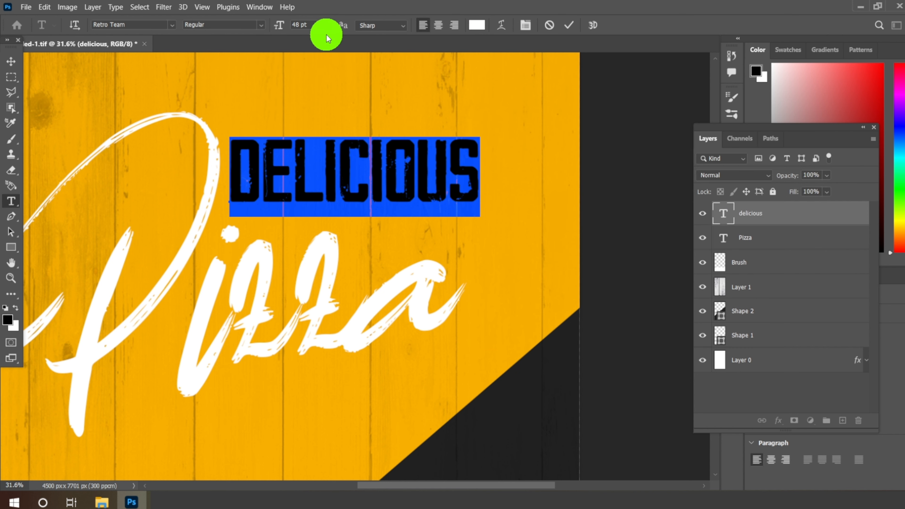
# Step: Reduce the DELICIOUS text to 30 pt and move it slightly up and right above the Pizza title
pyautogui.click(328, 26)
pyautogui.click(317, 143)
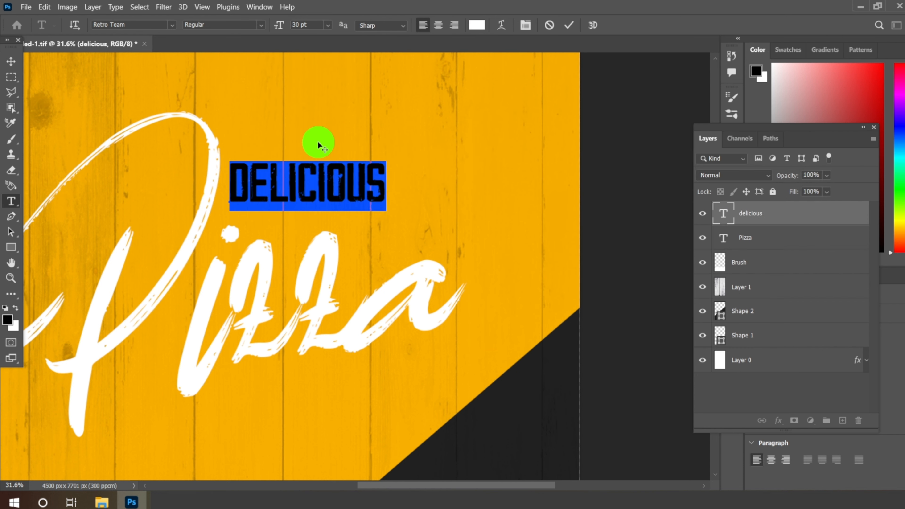
pyautogui.click(11, 61)
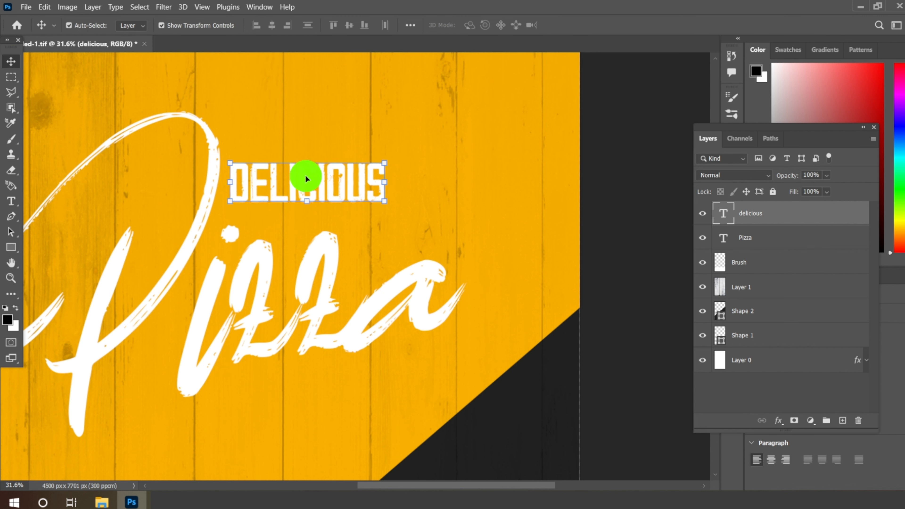
pyautogui.moveTo(305, 175); pyautogui.dragTo(335, 126)
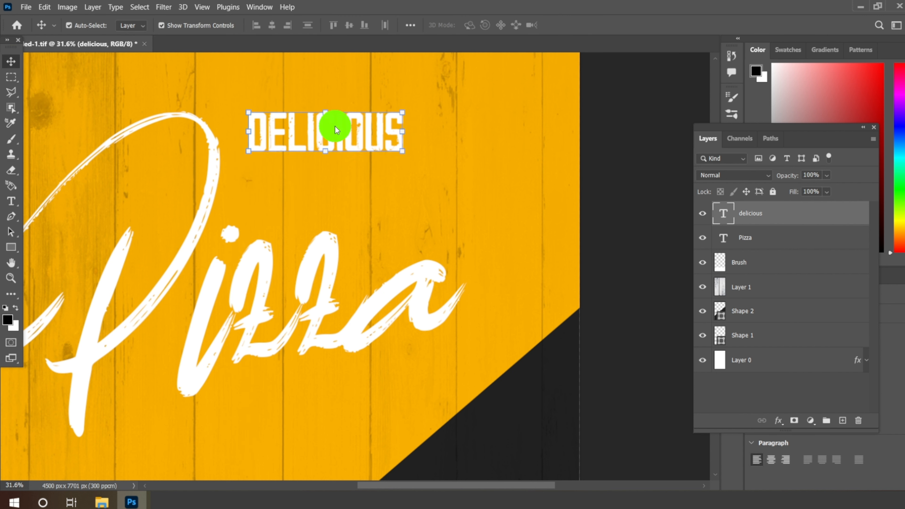
# Step: Duplicate the delicious text layer and place the copy directly below the original
pyautogui.rightClick(789, 219)
pyautogui.click(514, 118)
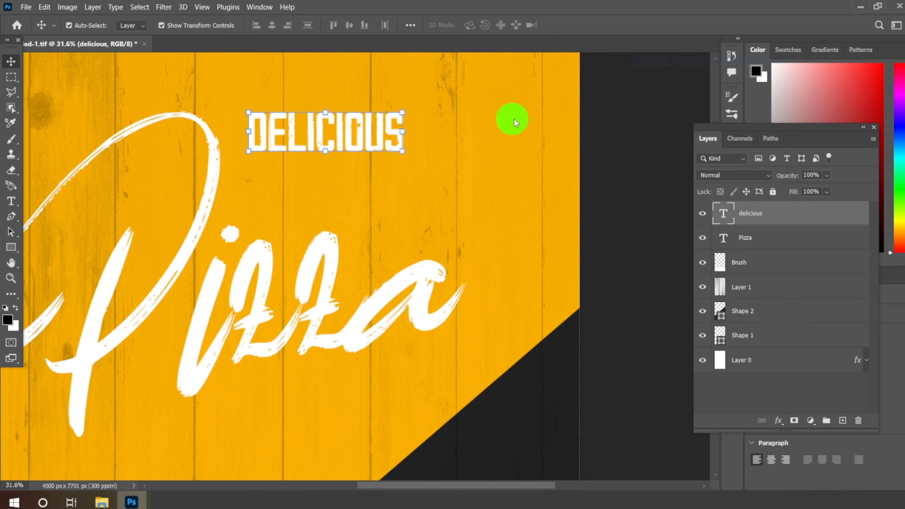
pyautogui.click(547, 132)
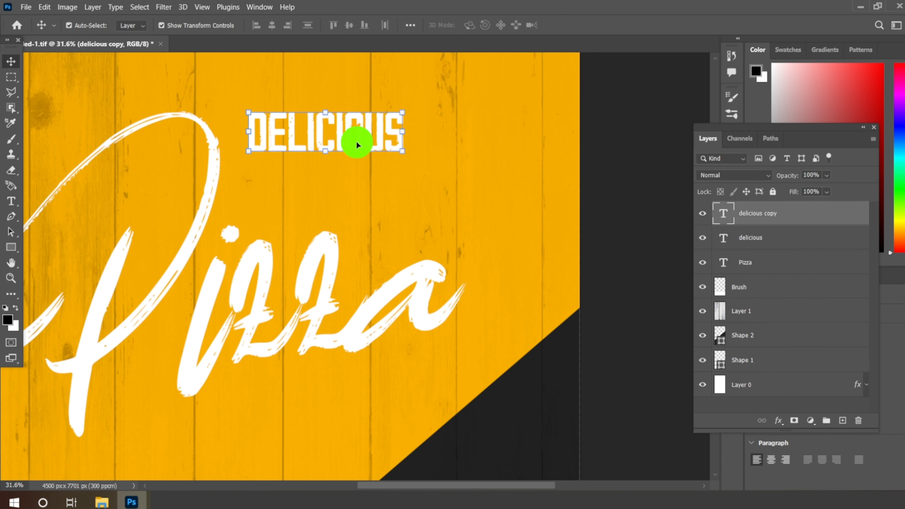
pyautogui.moveTo(349, 130); pyautogui.dragTo(351, 194)
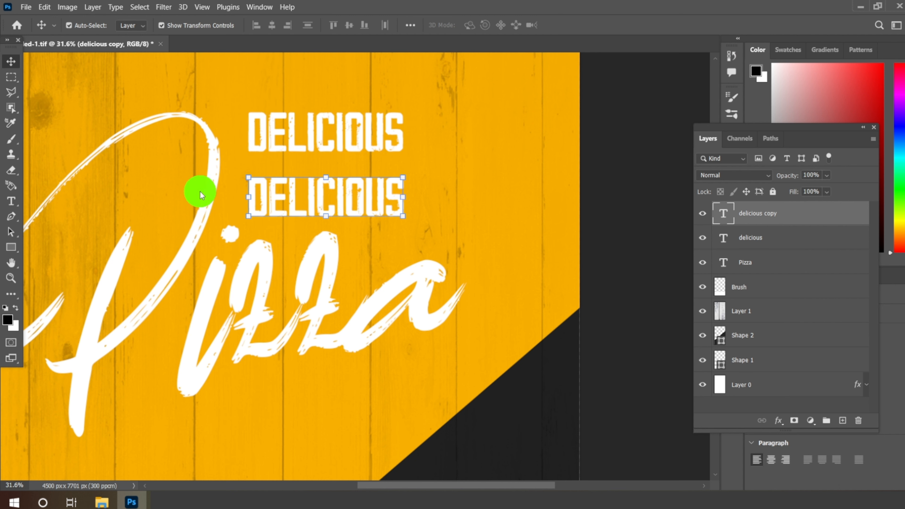
# Step: Replace the duplicated line's text with "CHEESE"
pyautogui.click(12, 203)
pyautogui.moveTo(254, 203); pyautogui.dragTo(535, 214)
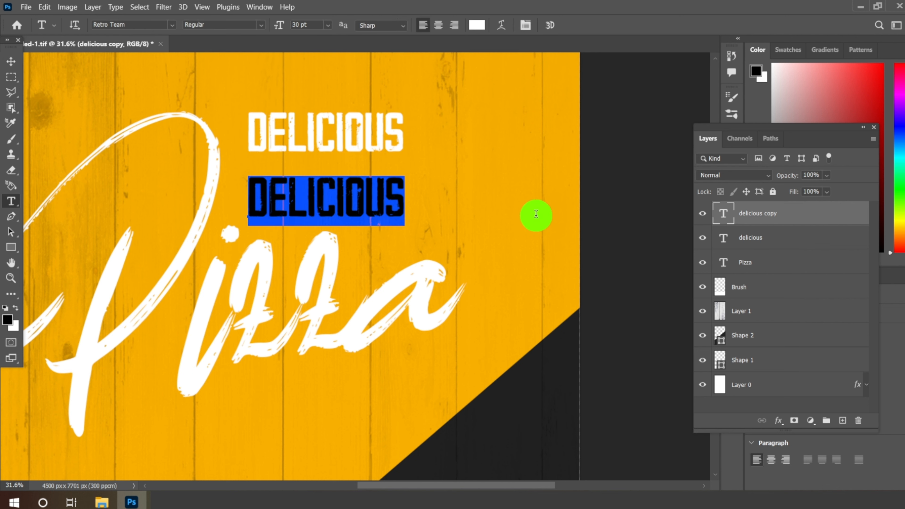
pyautogui.write('CHEESE')
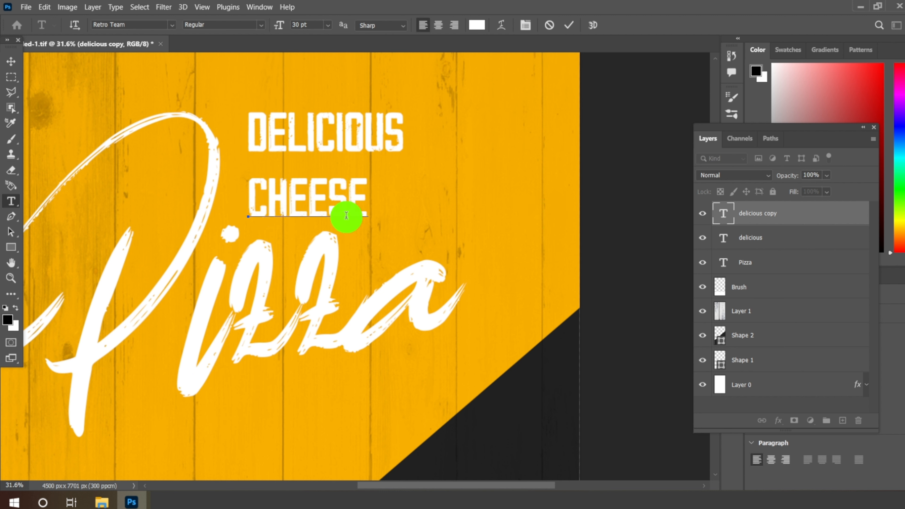
# Step: Recolor the CHEESE text to black (000000) and set its size to 48 pt
pyautogui.moveTo(247, 206); pyautogui.dragTo(435, 206)
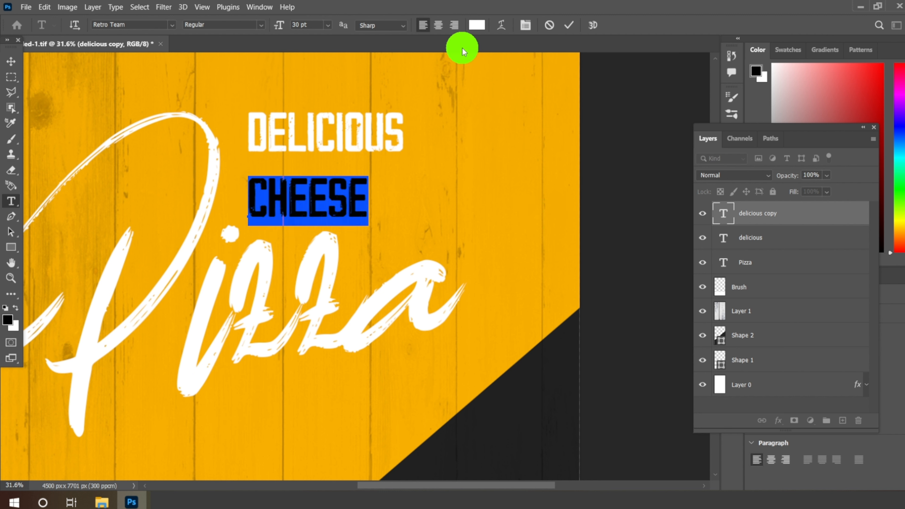
pyautogui.click(479, 25)
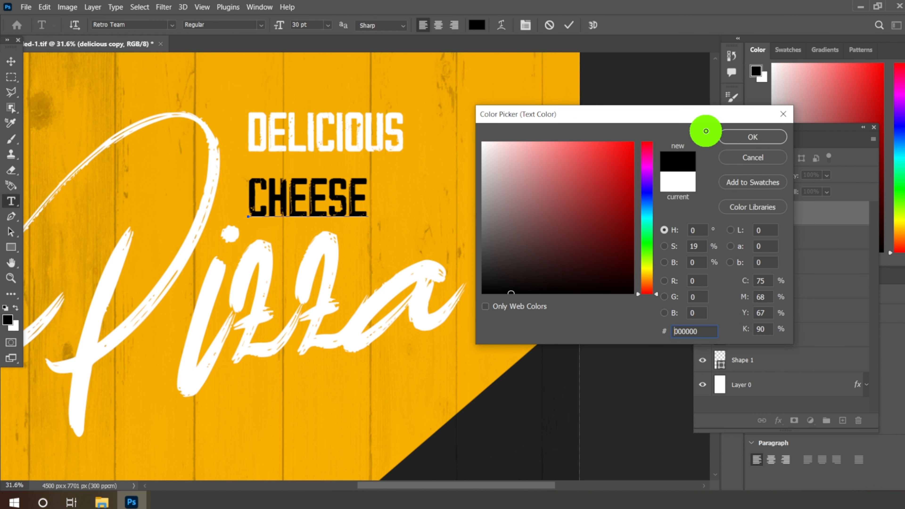
pyautogui.click(728, 137)
pyautogui.click(331, 28)
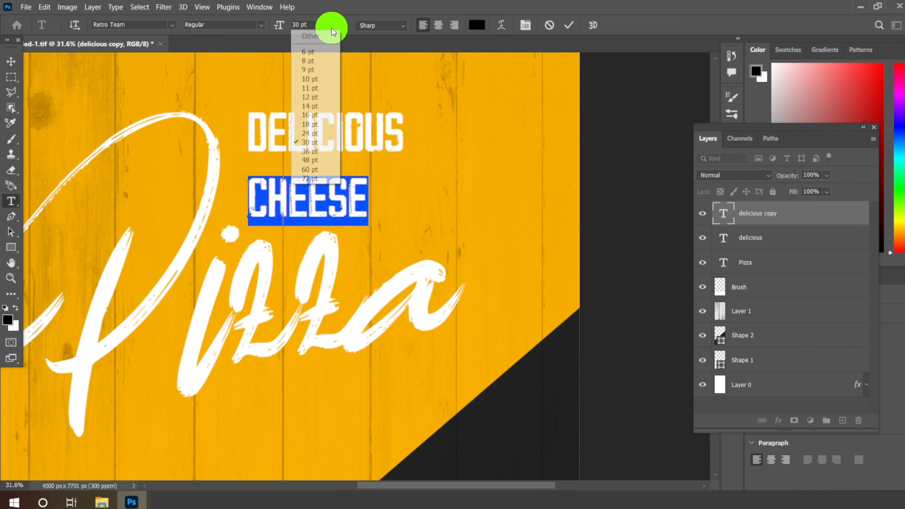
pyautogui.click(313, 162)
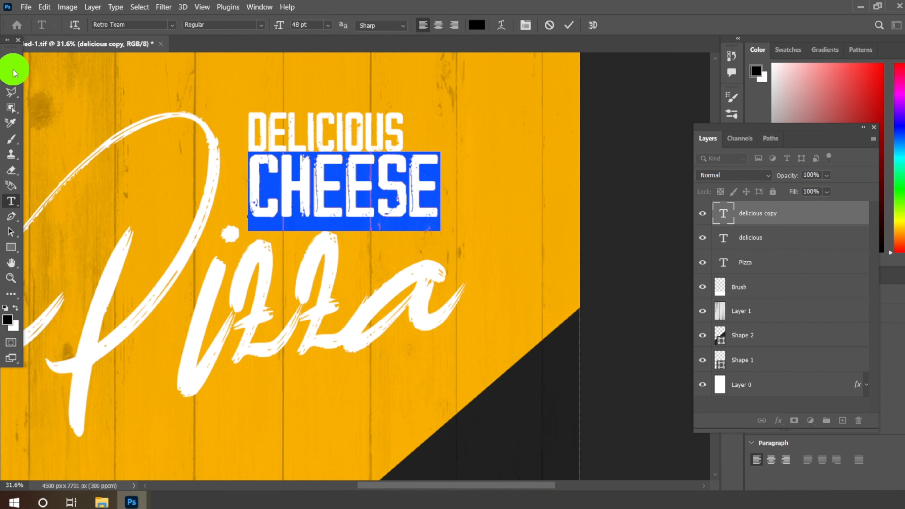
# Step: Position CHEESE just above the Pizza lettering and nudge DELICIOUS so it sits centered over it
pyautogui.click(11, 61)
pyautogui.moveTo(289, 185); pyautogui.dragTo(276, 191)
pyautogui.scroll(3, 320, 133)
pyautogui.moveTo(359, 128); pyautogui.dragTo(357, 134)
# Step: Duplicate the cheese text layer and place the copy below the Pizza title on the orange area
pyautogui.scroll(-3, 356, 133)
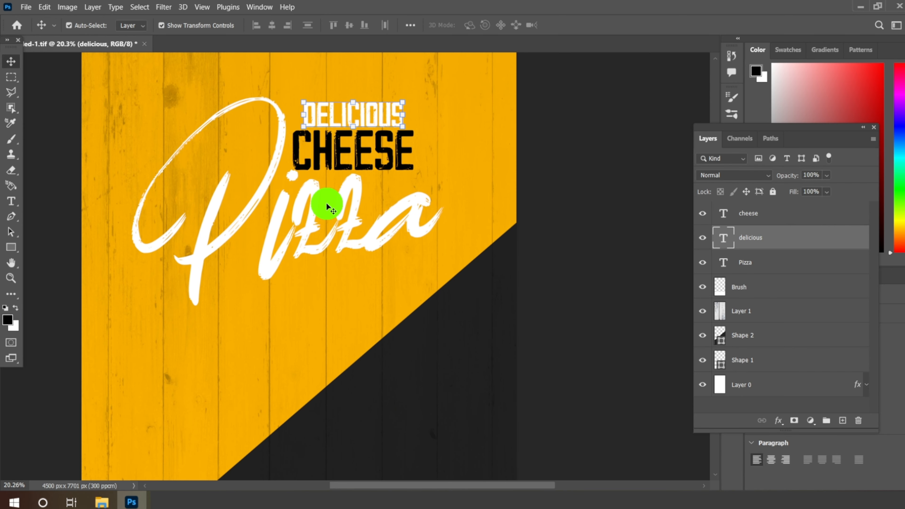
pyautogui.scroll(1, 326, 205)
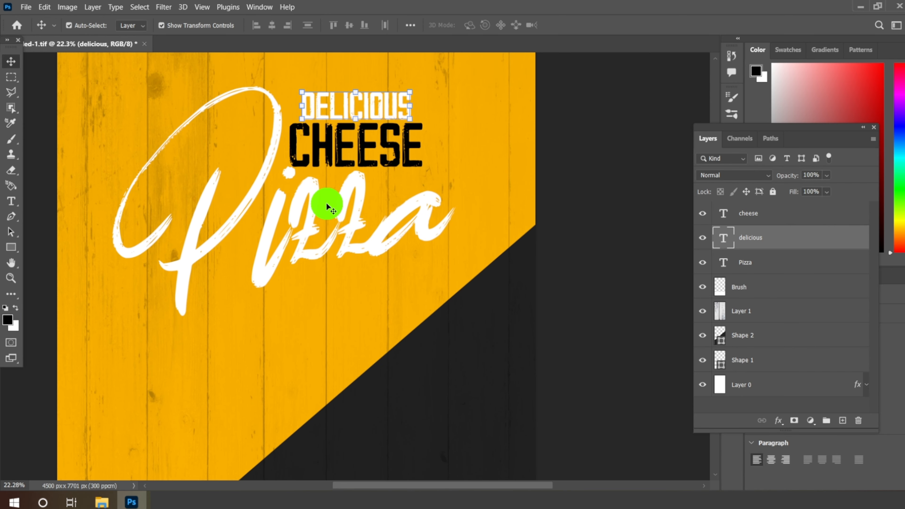
pyautogui.click(331, 156)
pyautogui.rightClick(795, 213)
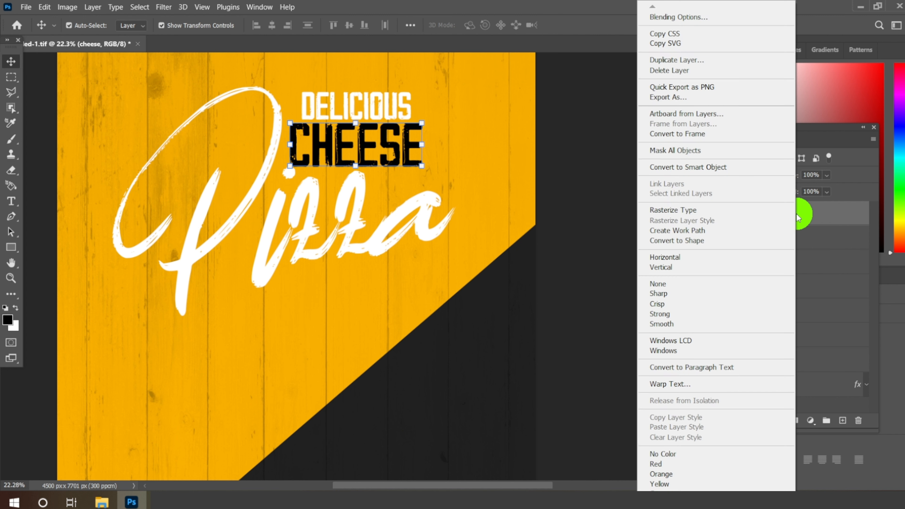
pyautogui.click(686, 61)
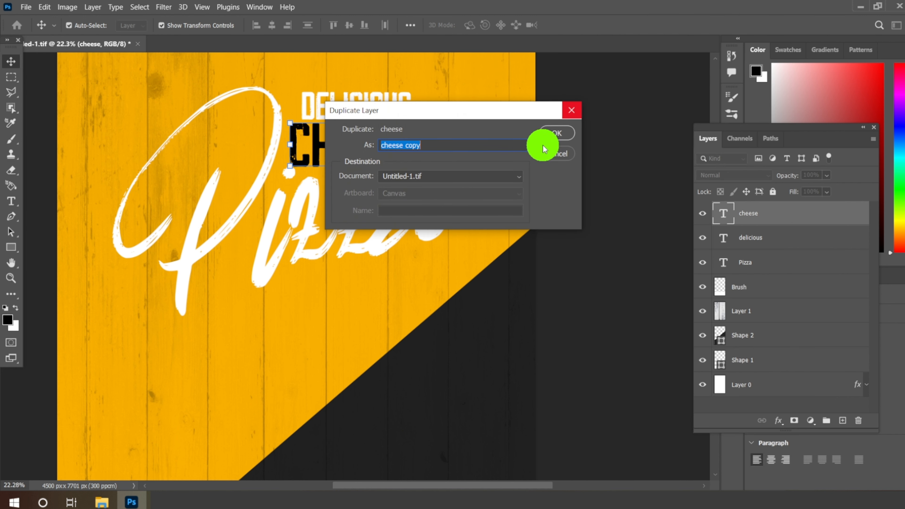
pyautogui.click(545, 141)
pyautogui.moveTo(373, 146); pyautogui.dragTo(355, 295)
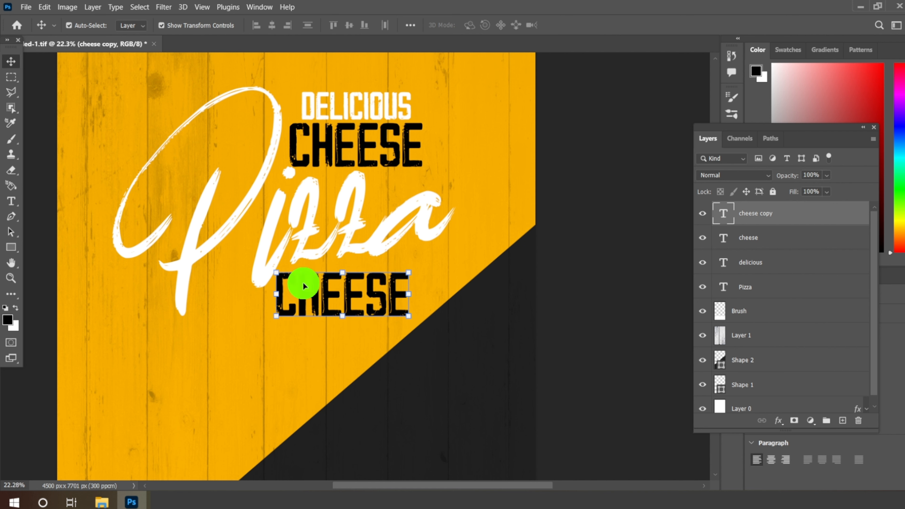
# Step: Replace the duplicated CHEESE text below the Pizza lettering with "LIMITED OFFER!"
pyautogui.click(11, 202)
pyautogui.moveTo(277, 307); pyautogui.dragTo(510, 305)
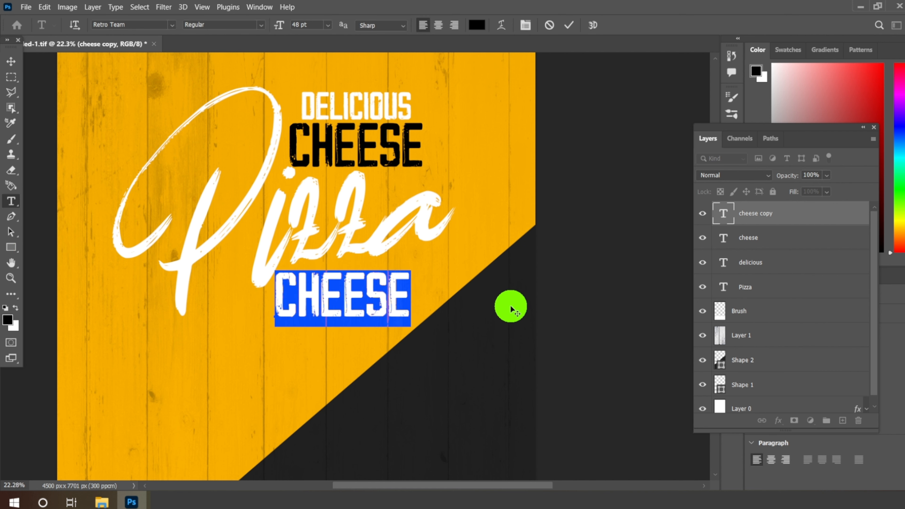
pyautogui.write('LI')
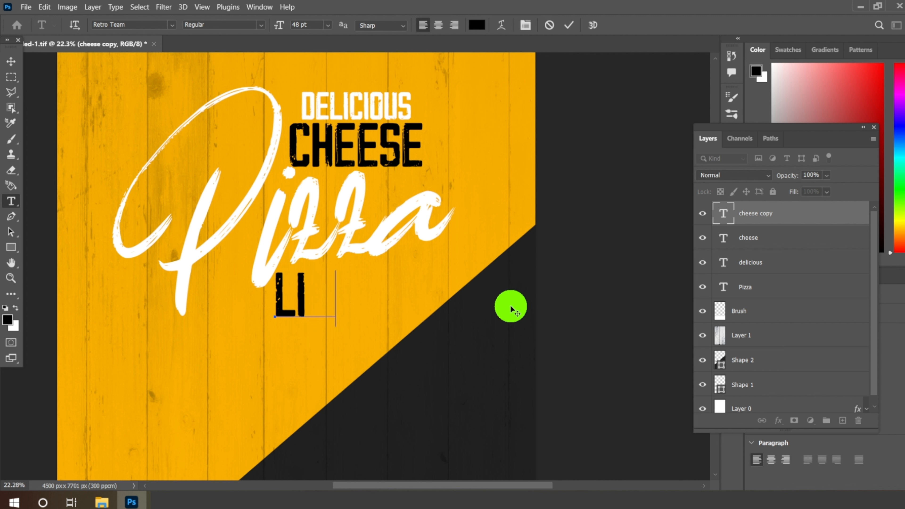
pyautogui.write('MITED O')
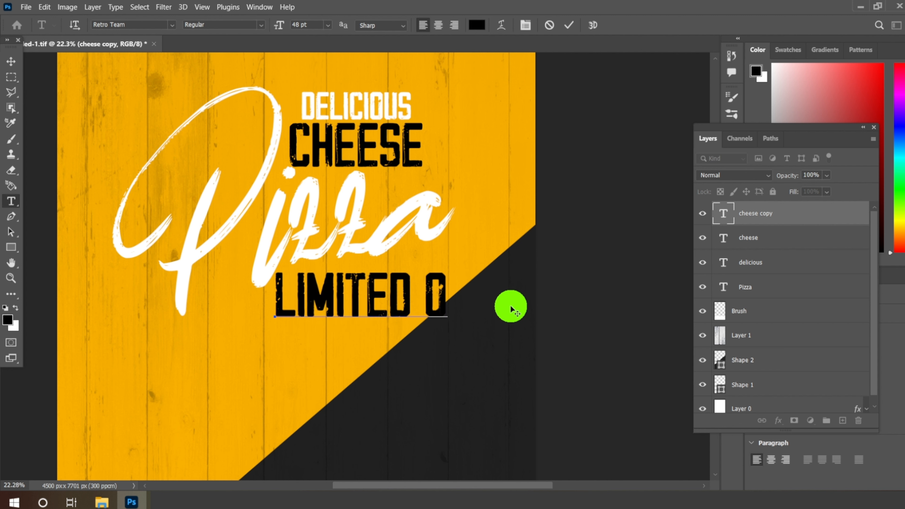
pyautogui.write('FFER')
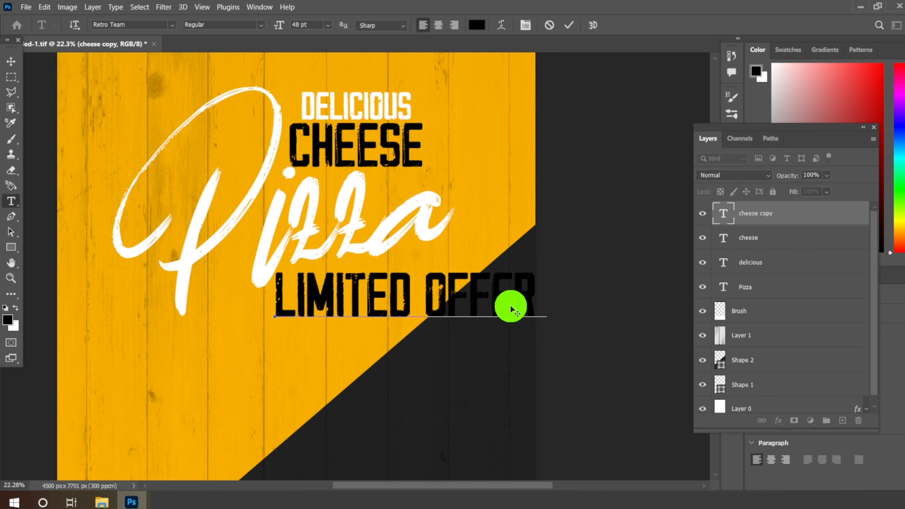
# Step: Set the LIMITED OFFER! text to 18 pt and move it beneath the end of the Pizza lettering
pyautogui.moveTo(280, 307); pyautogui.dragTo(545, 309)
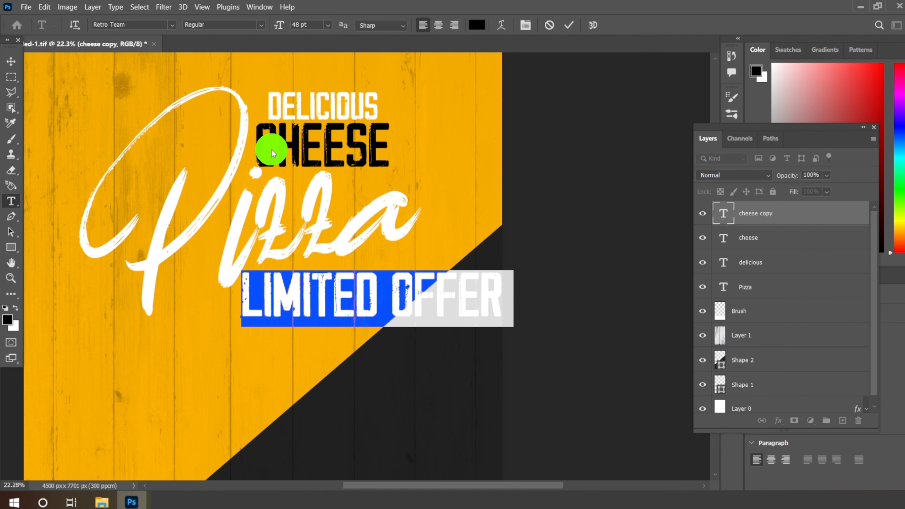
pyautogui.click(330, 26)
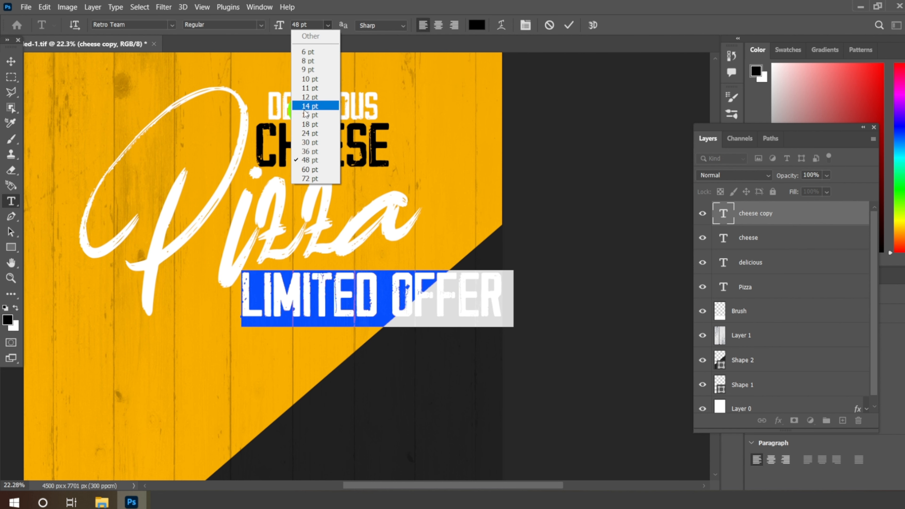
pyautogui.click(299, 125)
pyautogui.click(10, 61)
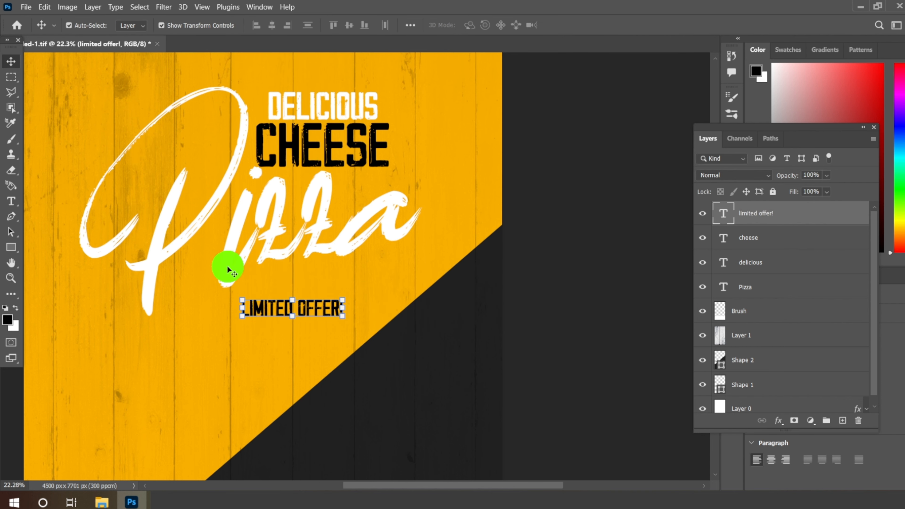
pyautogui.scroll(2, 272, 351)
pyautogui.scroll(1, 318, 340)
pyautogui.moveTo(334, 290); pyautogui.dragTo(404, 243)
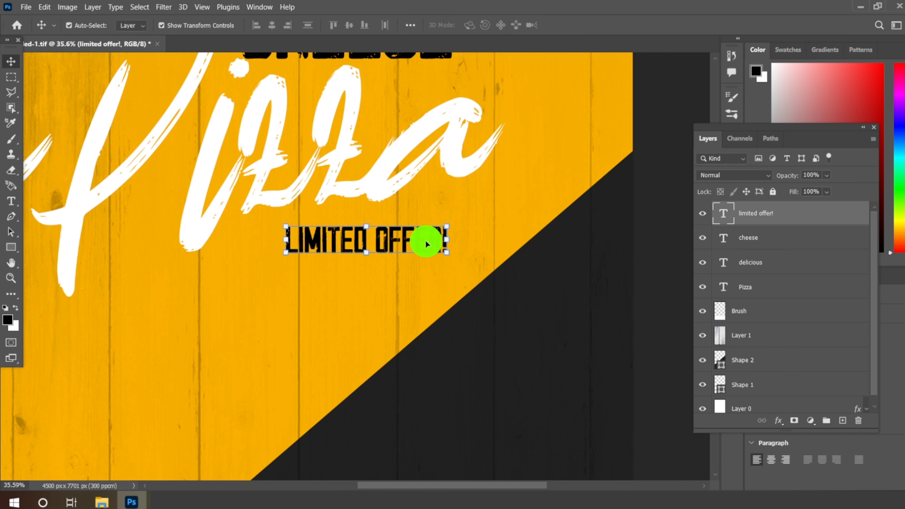
# Step: Rotate LIMITED OFFER! to -10.65° and move it up close under the Pizza lettering
pyautogui.hotkey('ctrl', 't')
pyautogui.moveTo(459, 270); pyautogui.dragTo(450, 281)
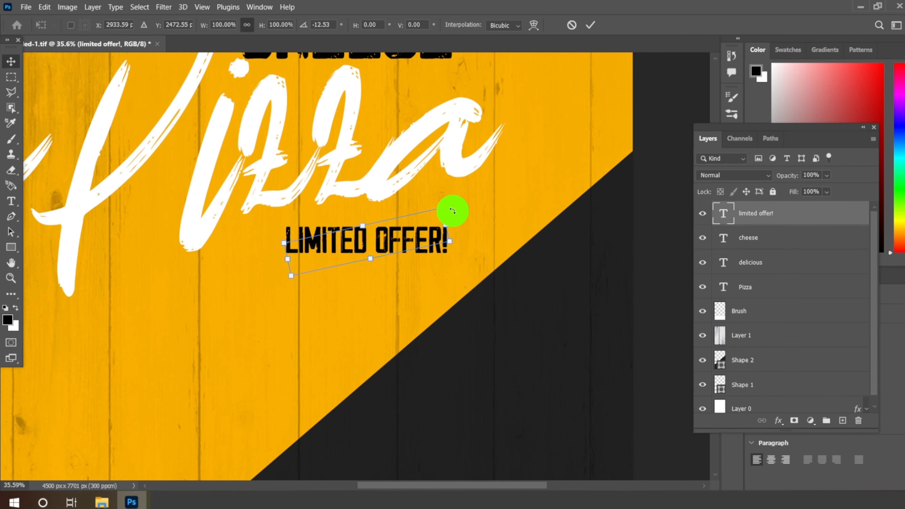
pyautogui.moveTo(452, 208); pyautogui.dragTo(462, 224)
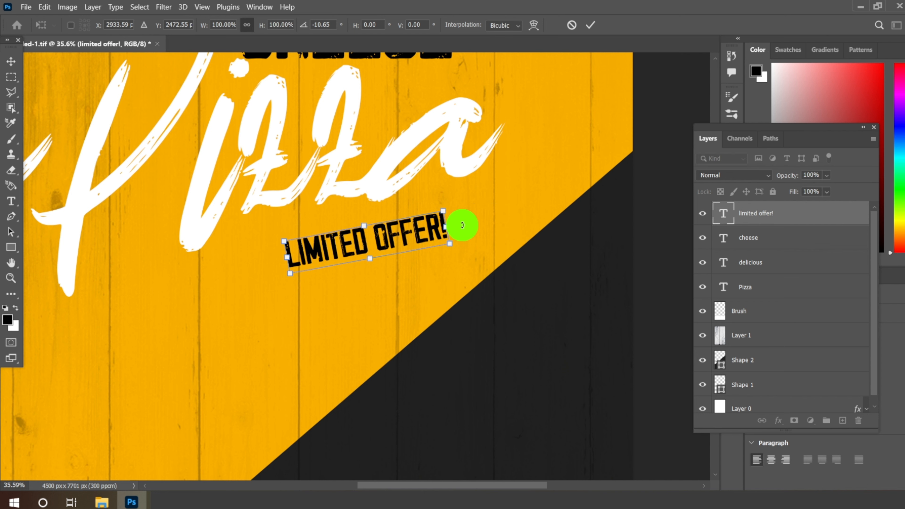
pyautogui.moveTo(396, 241); pyautogui.dragTo(360, 231)
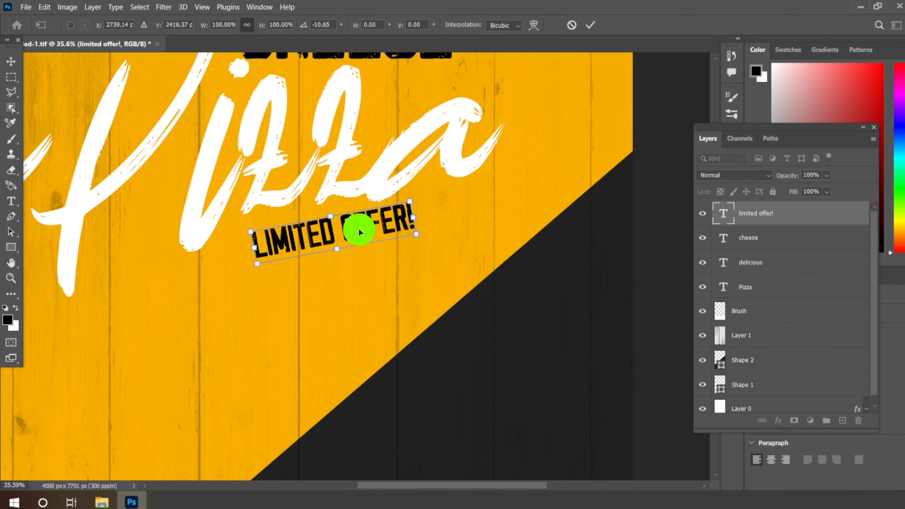
pyautogui.click(590, 24)
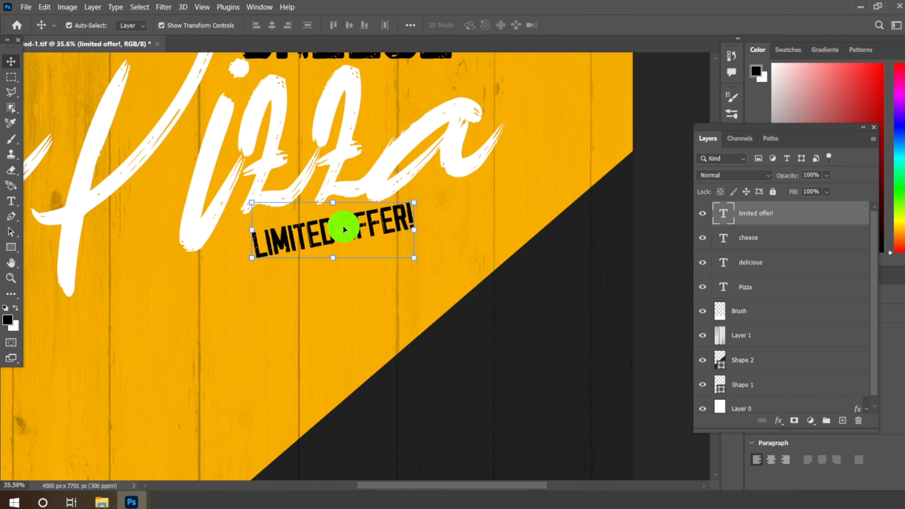
# Step: Enlarge the LIMITED OFFER! text to 24 pt and nudge it slightly down and left to clear the Pizza lettering
pyautogui.click(11, 202)
pyautogui.click(330, 28)
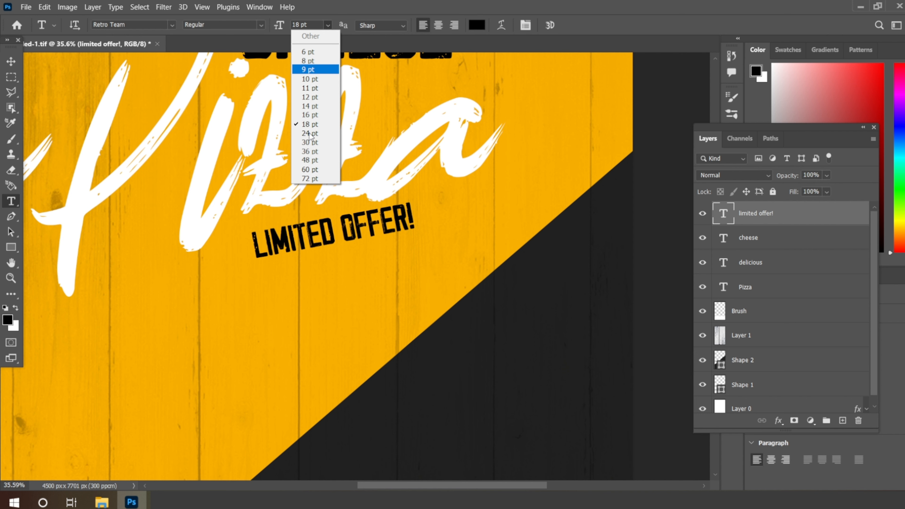
pyautogui.click(310, 134)
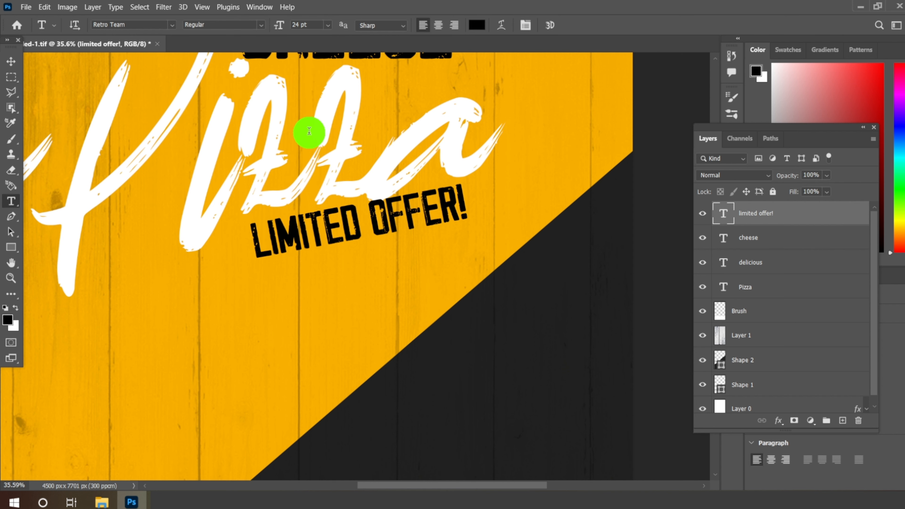
pyautogui.click(11, 61)
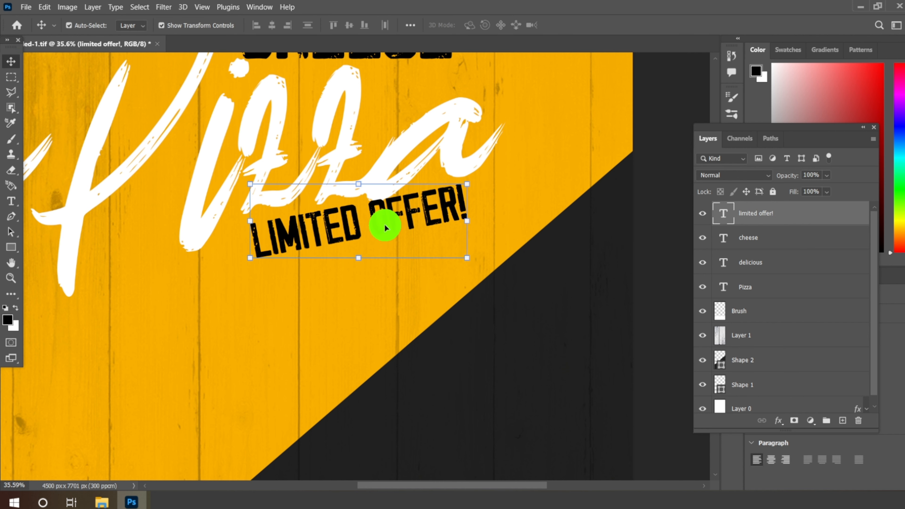
pyautogui.moveTo(385, 227); pyautogui.dragTo(373, 234)
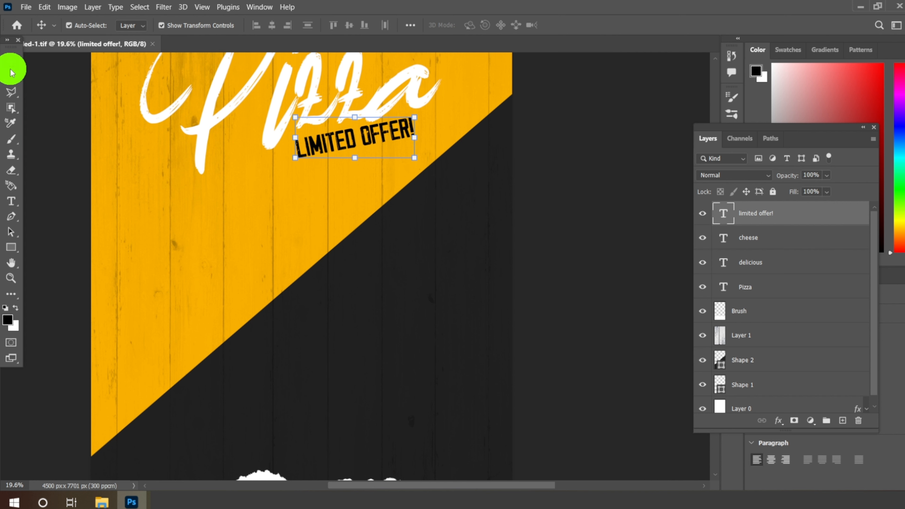
# Step: Set up the Custom Shape tool with the outlined round speech bubble from the naderbella Custom Shapes set
pyautogui.click(11, 247)
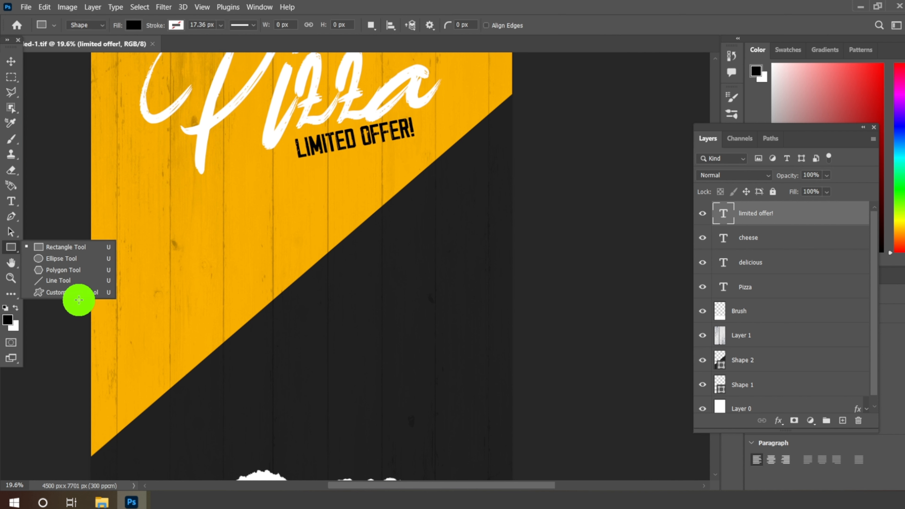
pyautogui.click(78, 297)
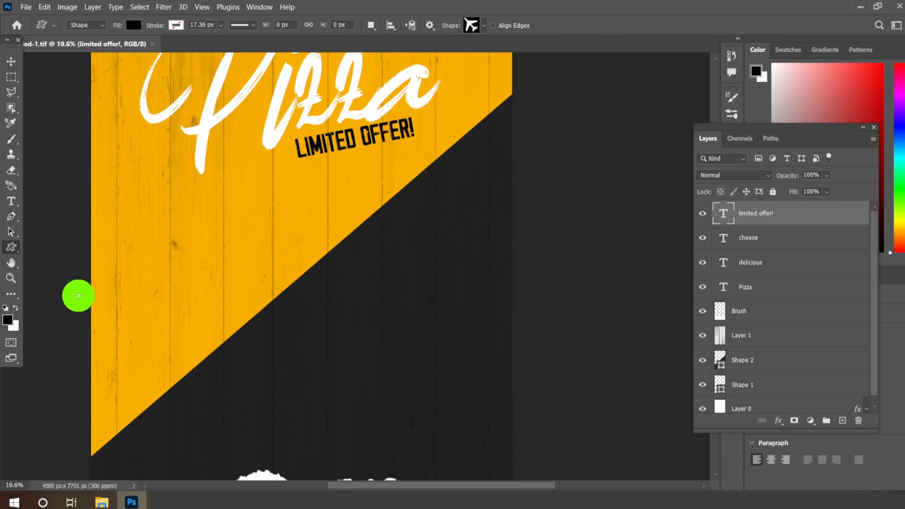
pyautogui.click(485, 26)
pyautogui.click(333, 208)
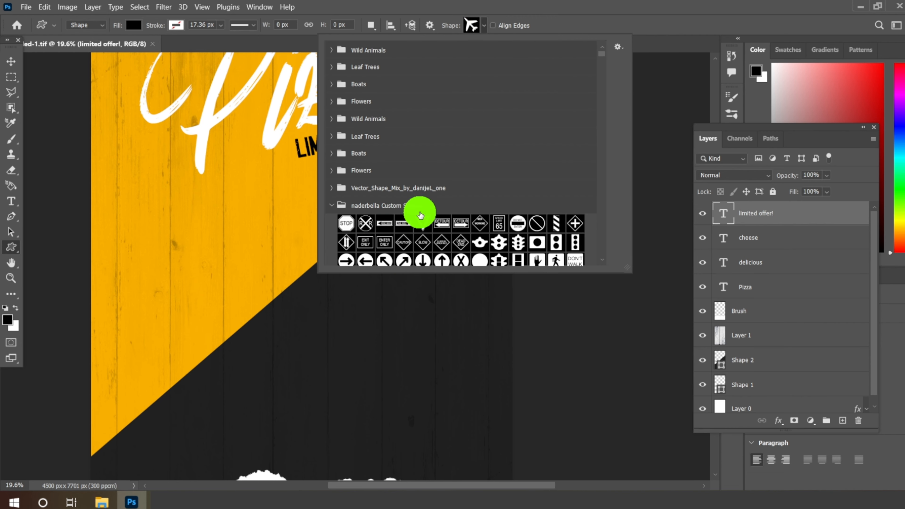
pyautogui.scroll(-5, 423, 206)
pyautogui.scroll(-8, 426, 211)
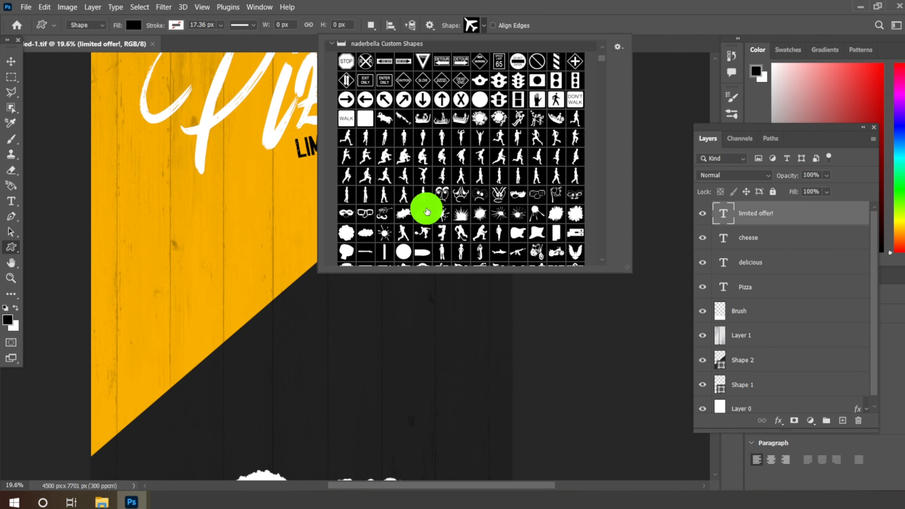
pyautogui.scroll(-7, 426, 211)
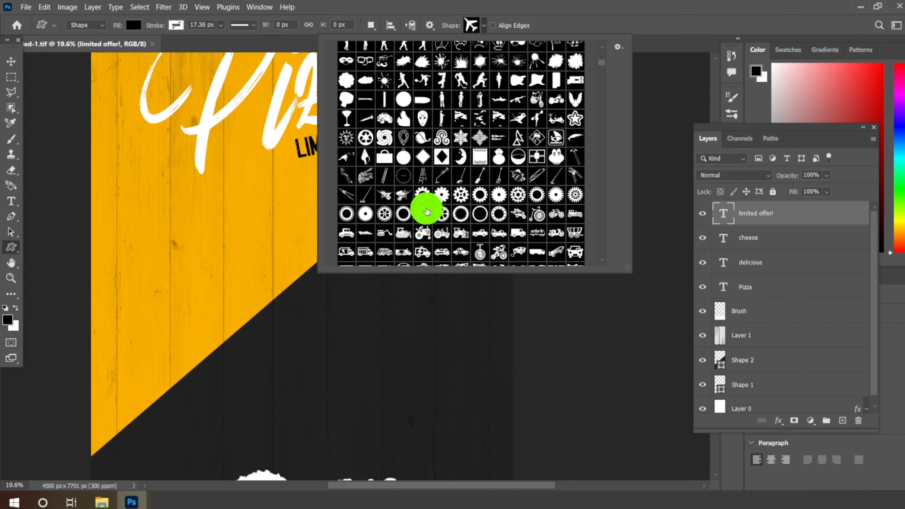
pyautogui.scroll(-5, 426, 211)
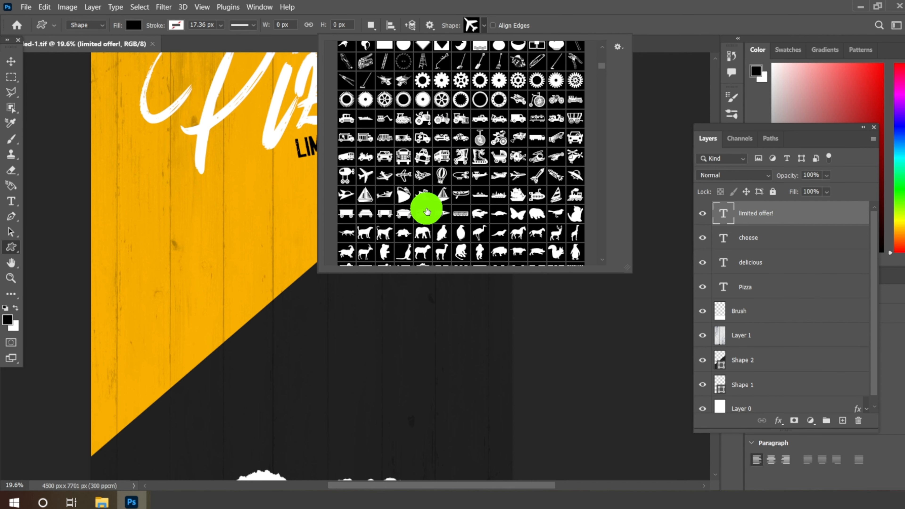
pyautogui.scroll(-11, 426, 211)
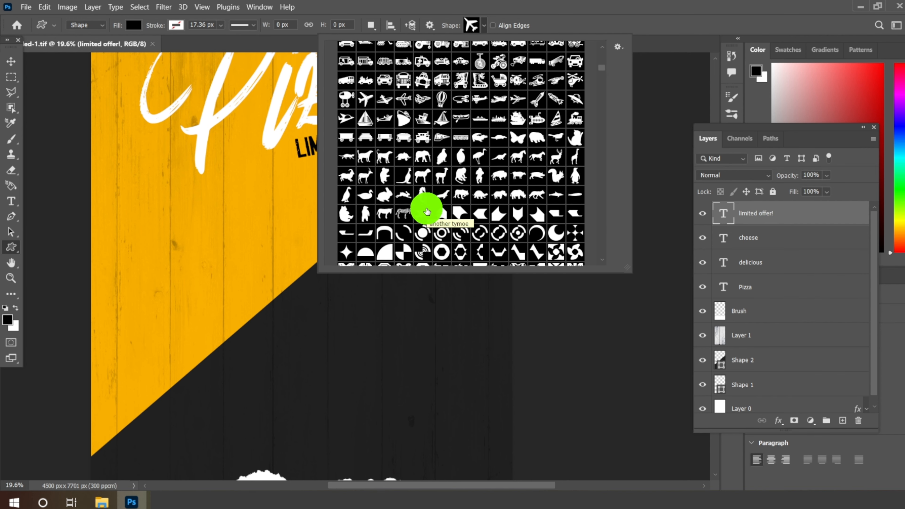
pyautogui.scroll(-9, 426, 211)
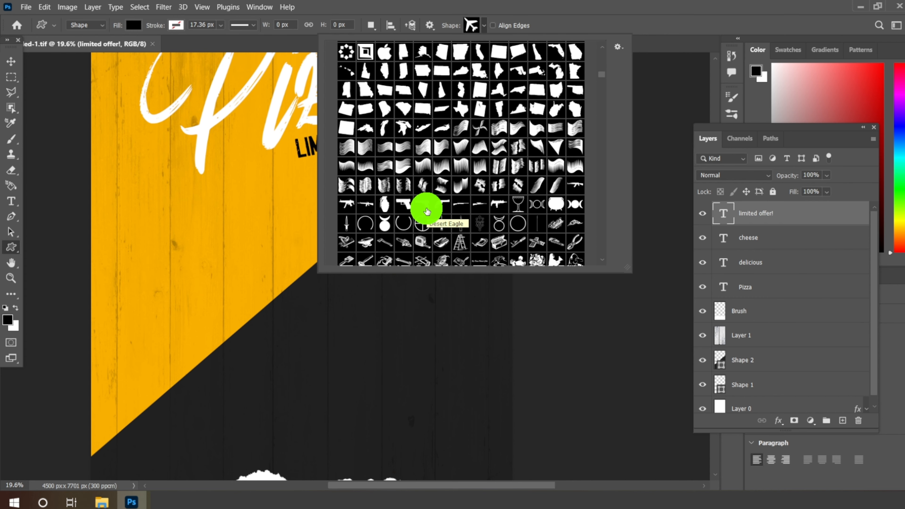
pyautogui.scroll(-7, 426, 211)
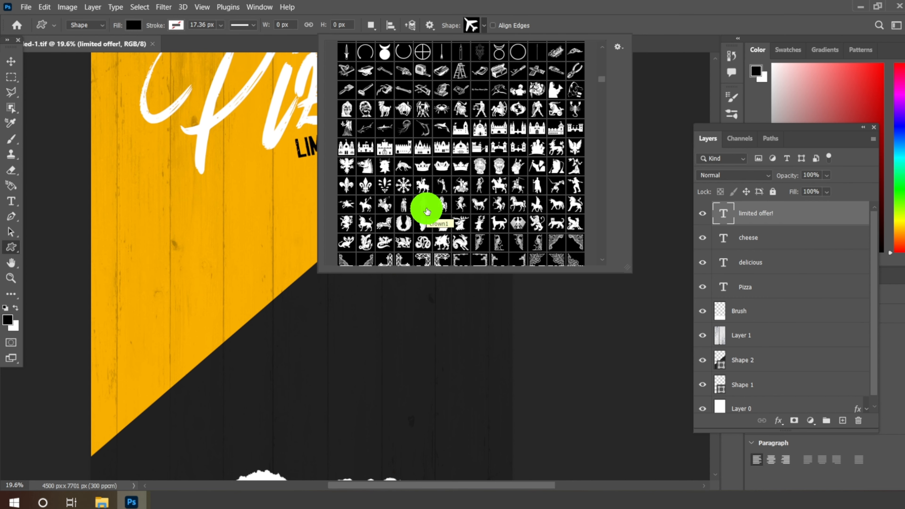
pyautogui.scroll(-7, 426, 210)
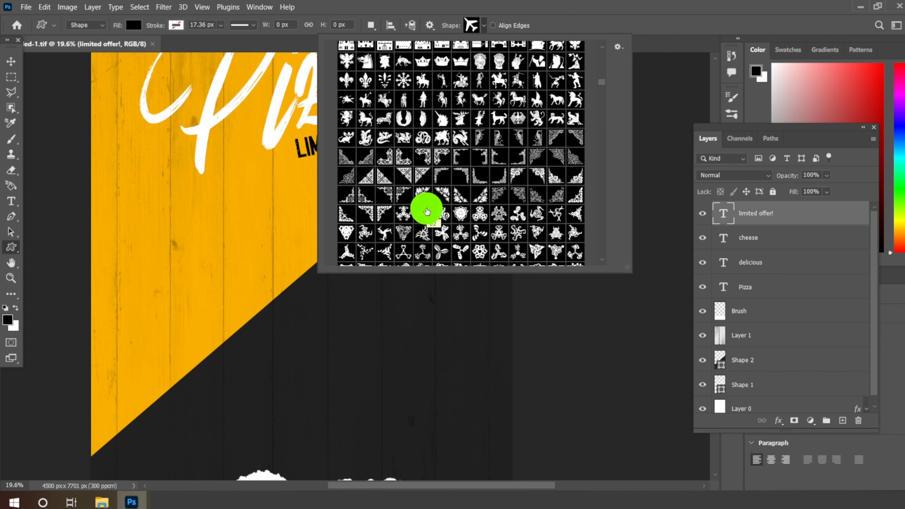
pyautogui.scroll(-4, 426, 211)
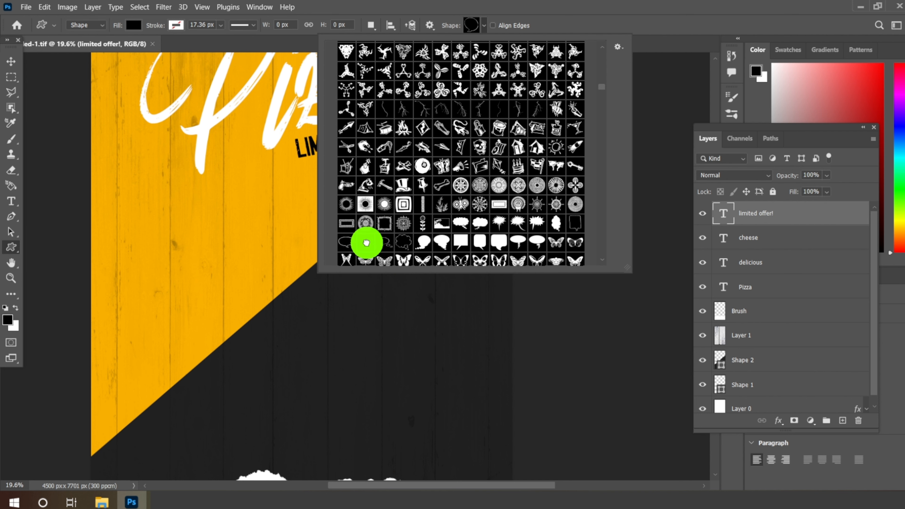
# Step: Set the custom shape's fill to none and its stroke color to white (ffffff)
pyautogui.click(134, 24)
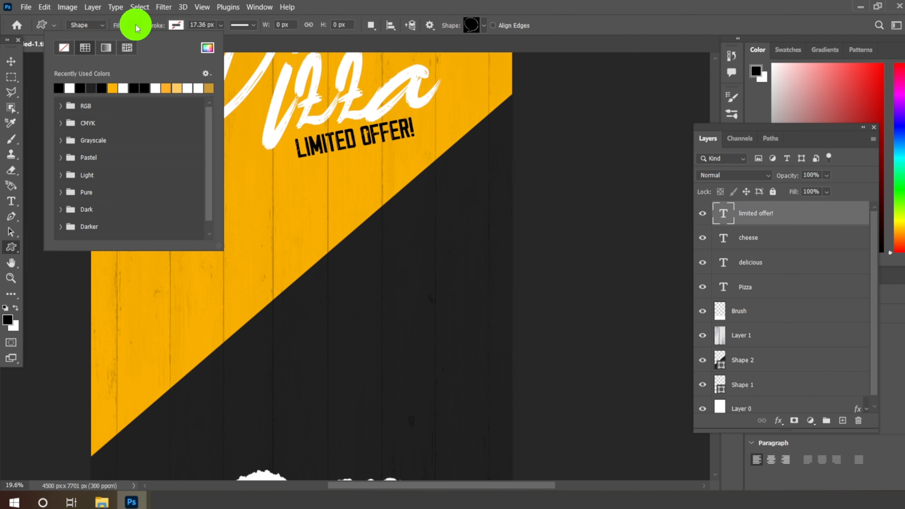
pyautogui.click(175, 24)
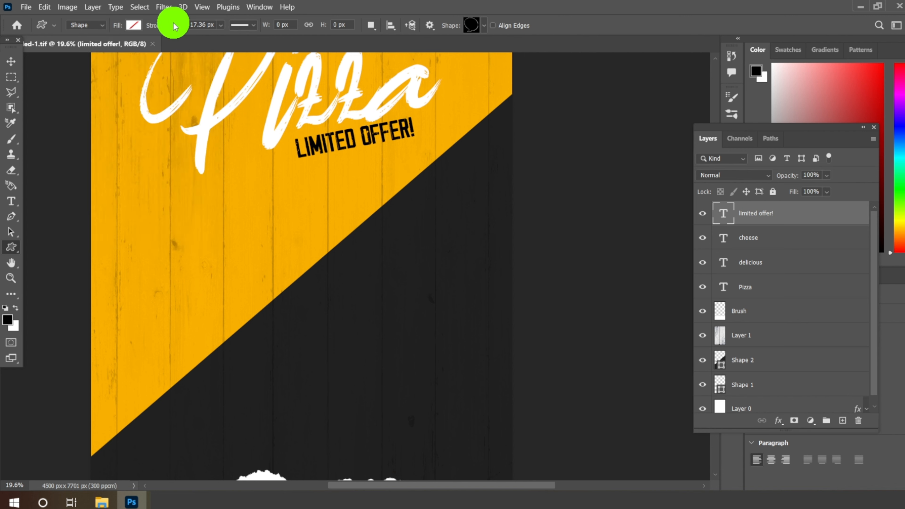
pyautogui.click(175, 25)
pyautogui.click(250, 47)
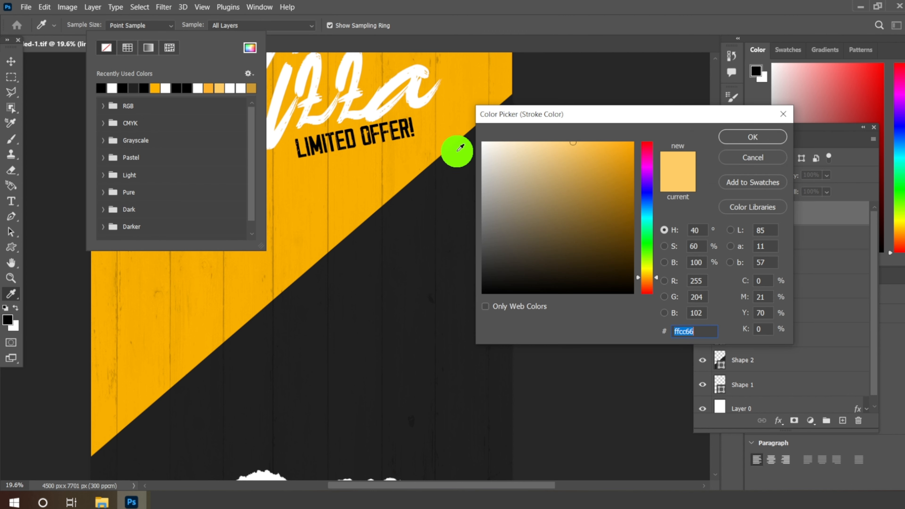
pyautogui.click(487, 145)
pyautogui.click(762, 137)
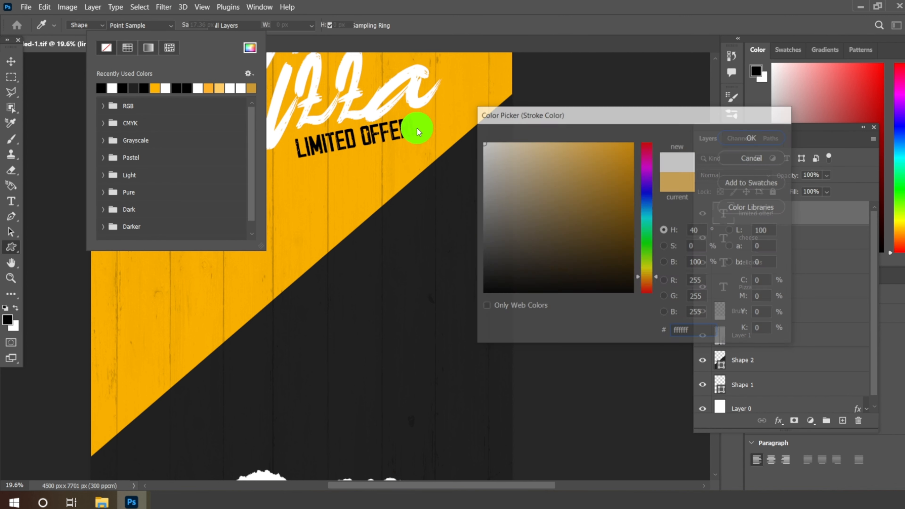
pyautogui.click(163, 29)
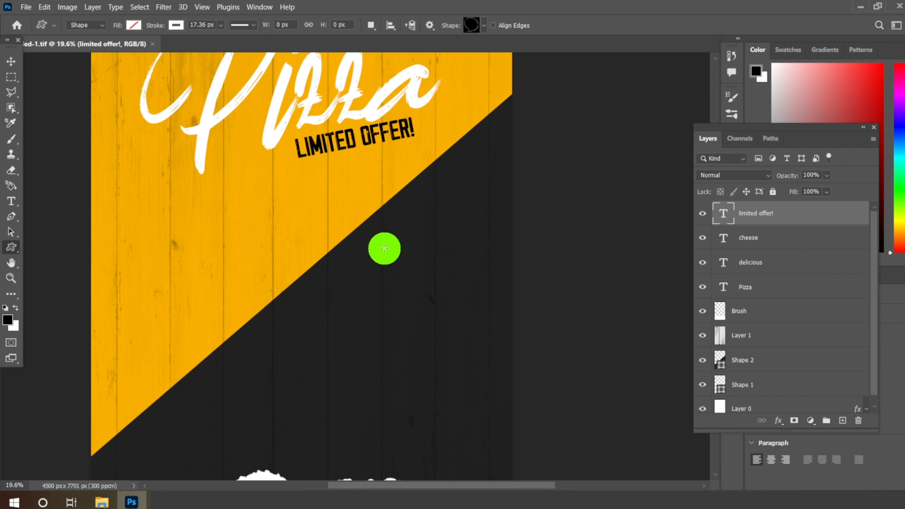
# Step: Draw a speech bubble about 1322 by 1492 px on the dark area and move it up toward the diagonal edge
pyautogui.moveTo(382, 256); pyautogui.dragTo(501, 382)
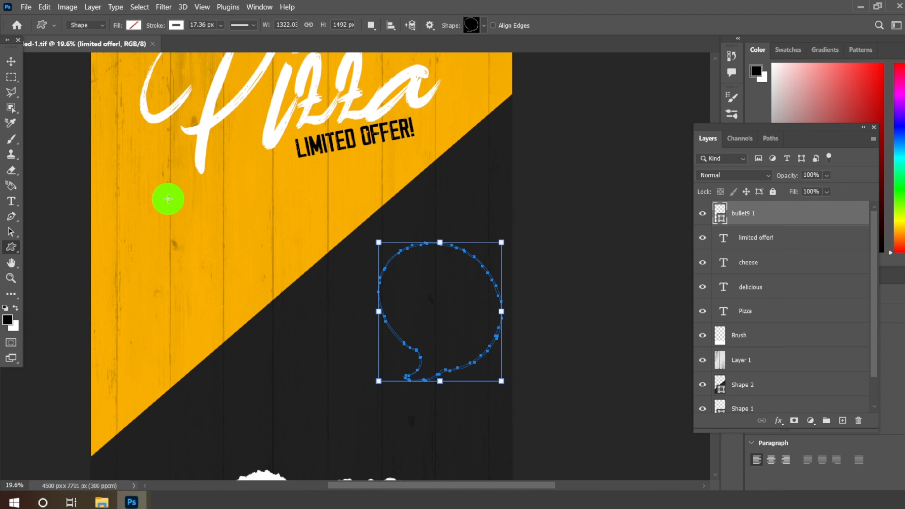
pyautogui.press('v')
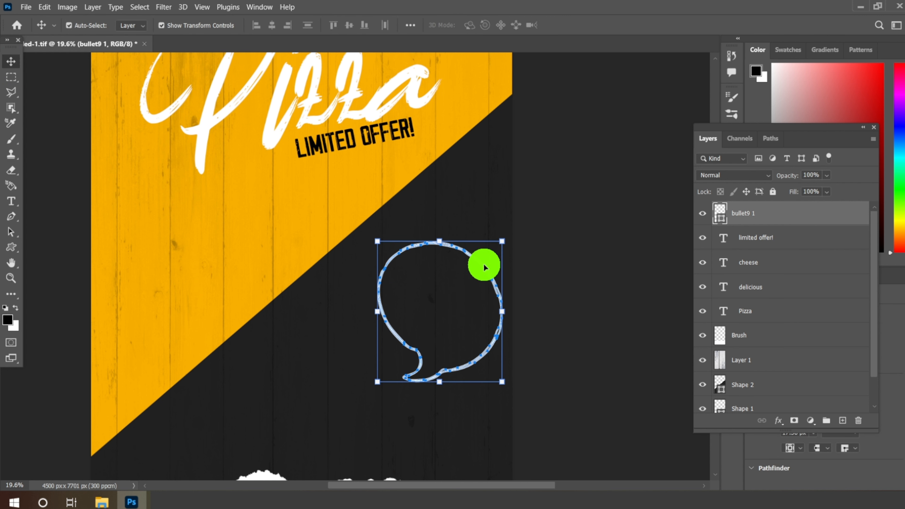
pyautogui.moveTo(481, 272); pyautogui.dragTo(480, 235)
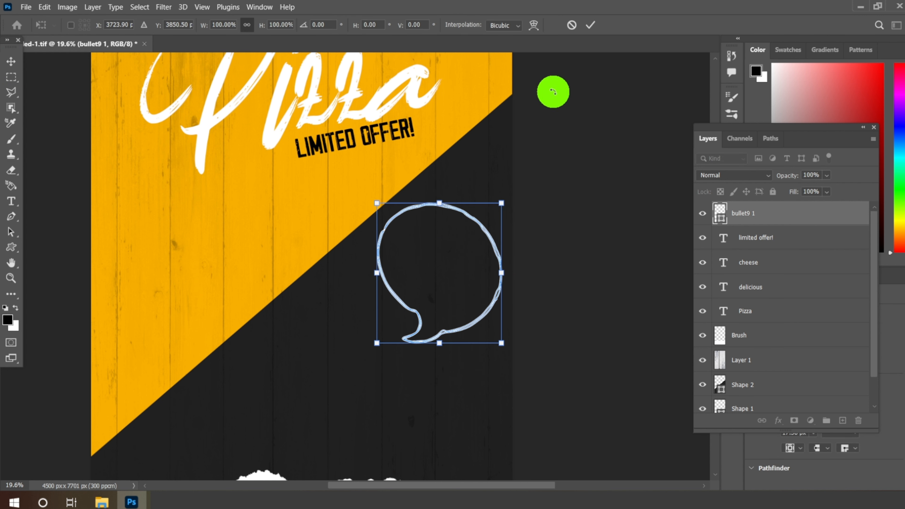
# Step: Apply the speech bubble's transform, then duplicate the LIMITED OFFER! text layer and move the copy down into the bubble
pyautogui.click(591, 24)
pyautogui.scroll(2, 372, 113)
pyautogui.click(372, 94)
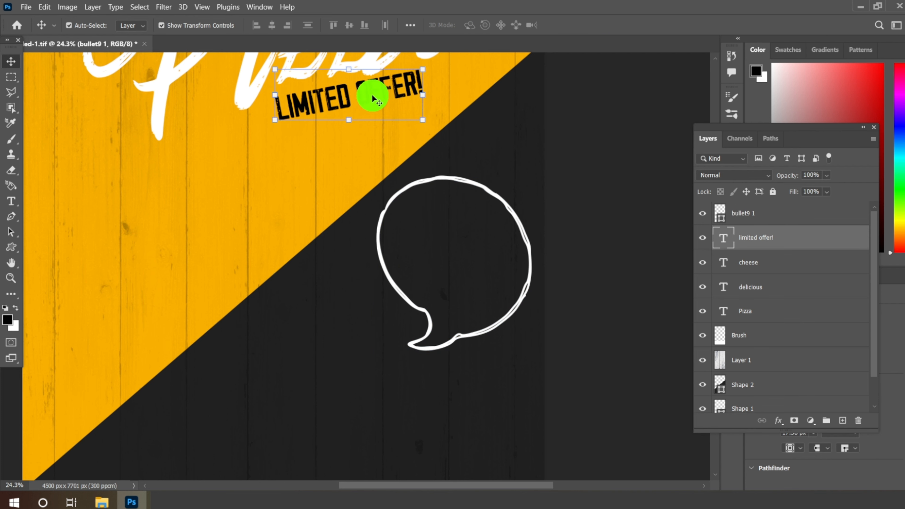
pyautogui.rightClick(766, 238)
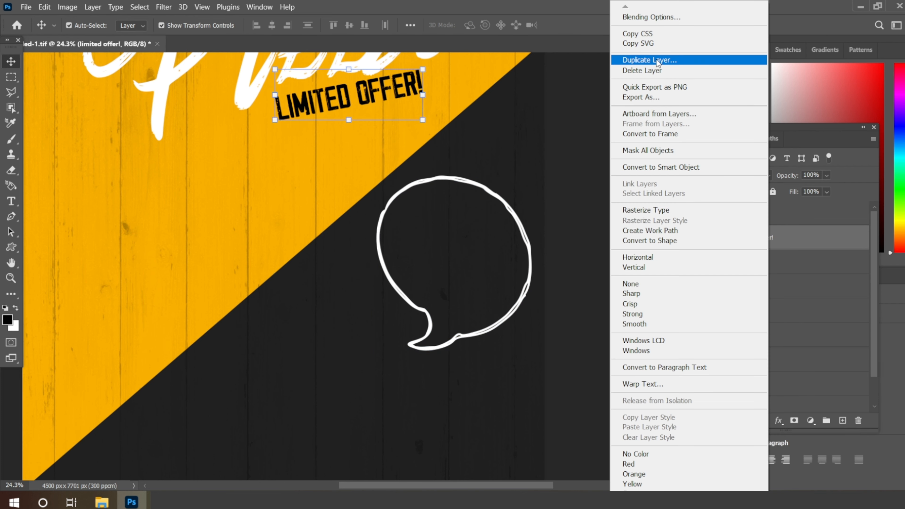
pyautogui.click(649, 60)
pyautogui.click(551, 145)
pyautogui.moveTo(368, 92); pyautogui.dragTo(447, 249)
# Step: Replace the copied text with UP TO and position it inside the upper part of the speech bubble
pyautogui.click(11, 201)
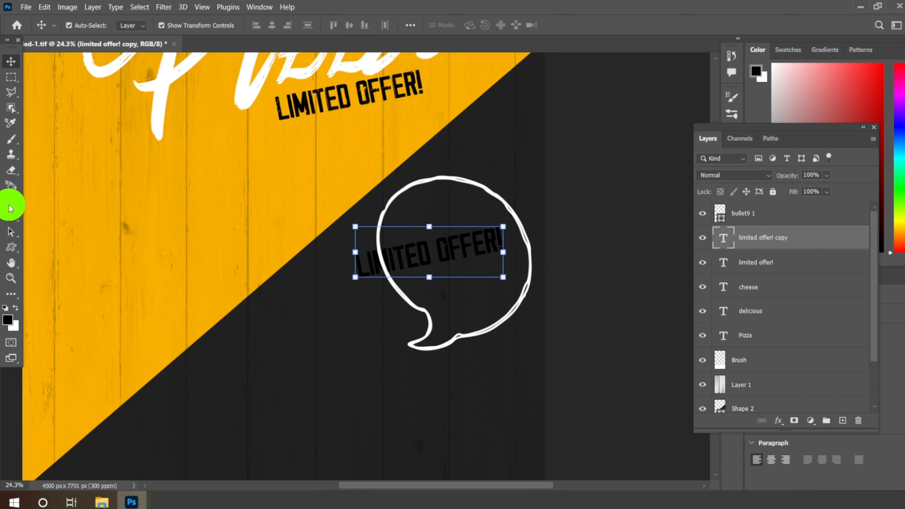
pyautogui.moveTo(377, 276); pyautogui.dragTo(518, 262)
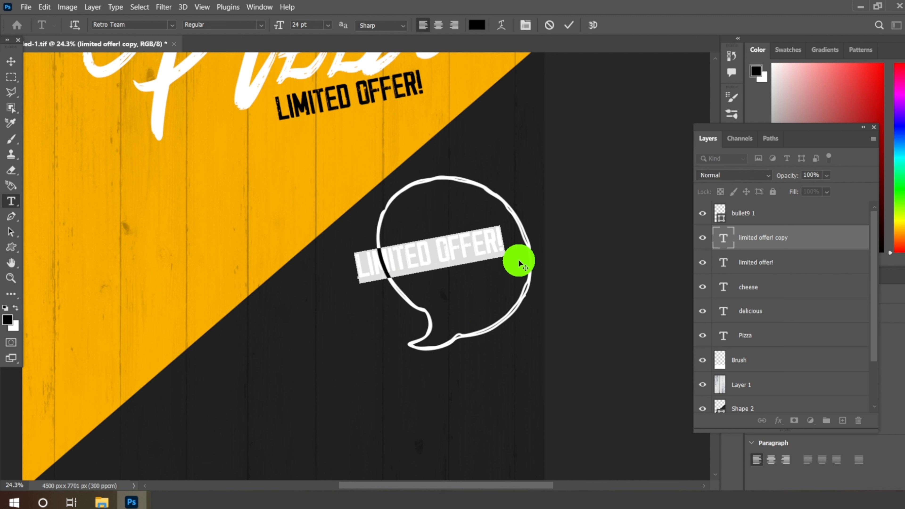
pyautogui.write('UP T')
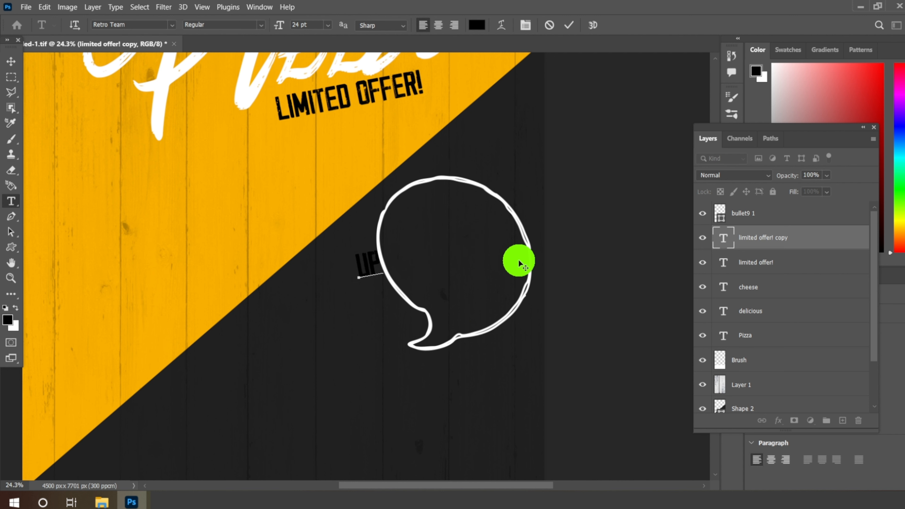
pyautogui.write('O')
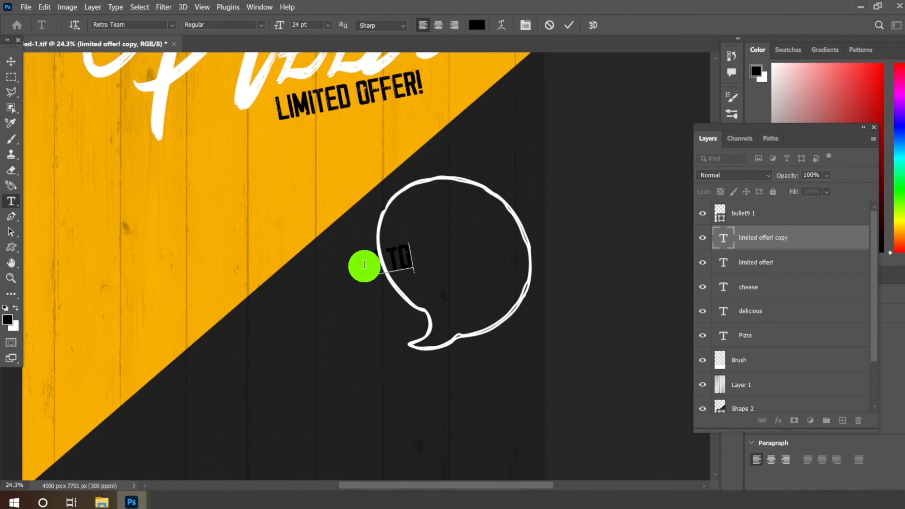
pyautogui.moveTo(364, 265); pyautogui.dragTo(489, 236)
# Step: Color the UP TO text white and shift it slightly up within the speech bubble
pyautogui.click(476, 29)
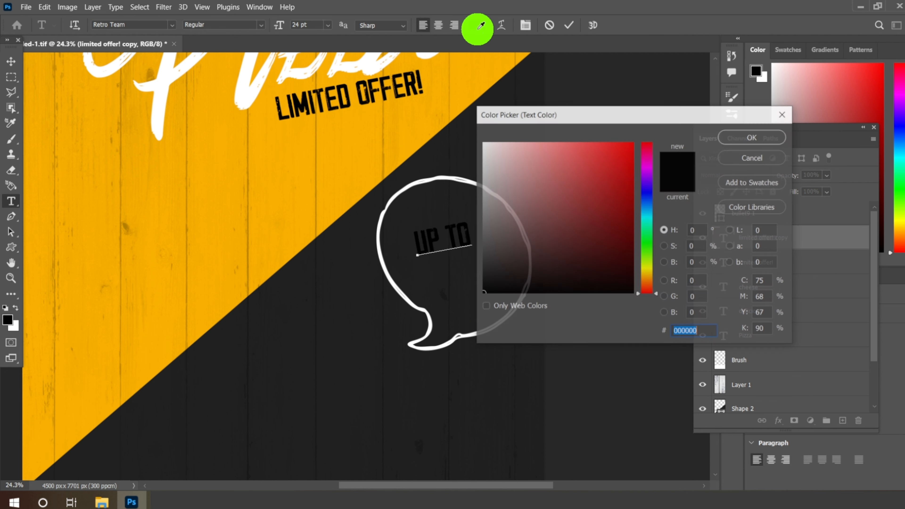
pyautogui.moveTo(496, 169); pyautogui.dragTo(472, 121)
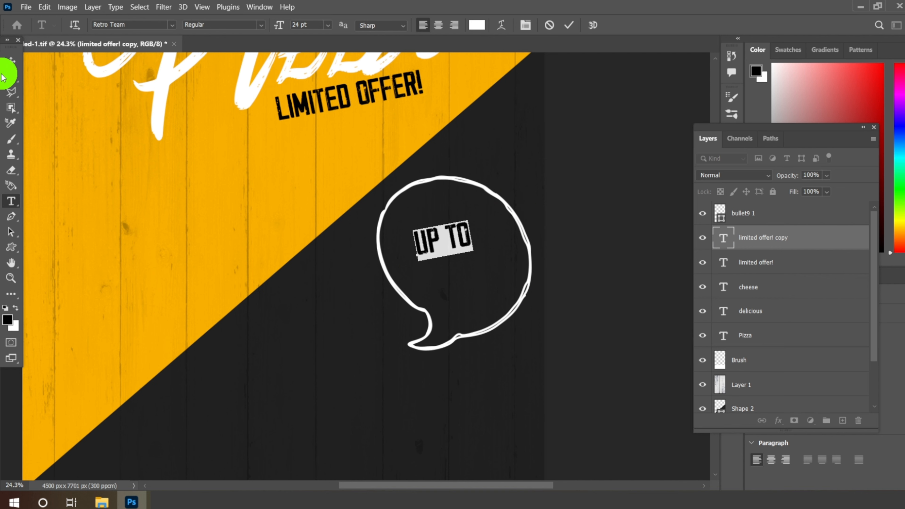
pyautogui.click(10, 61)
pyautogui.scroll(3, 473, 235)
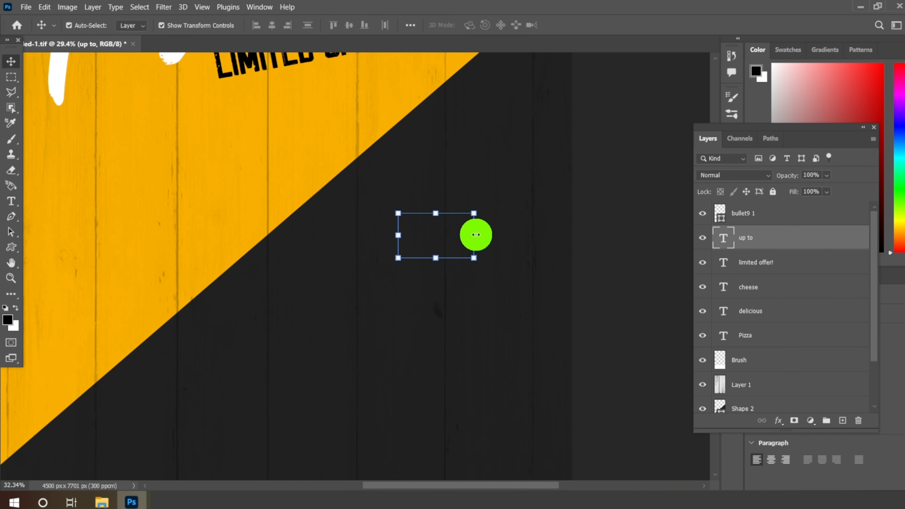
pyautogui.moveTo(449, 234); pyautogui.dragTo(449, 201)
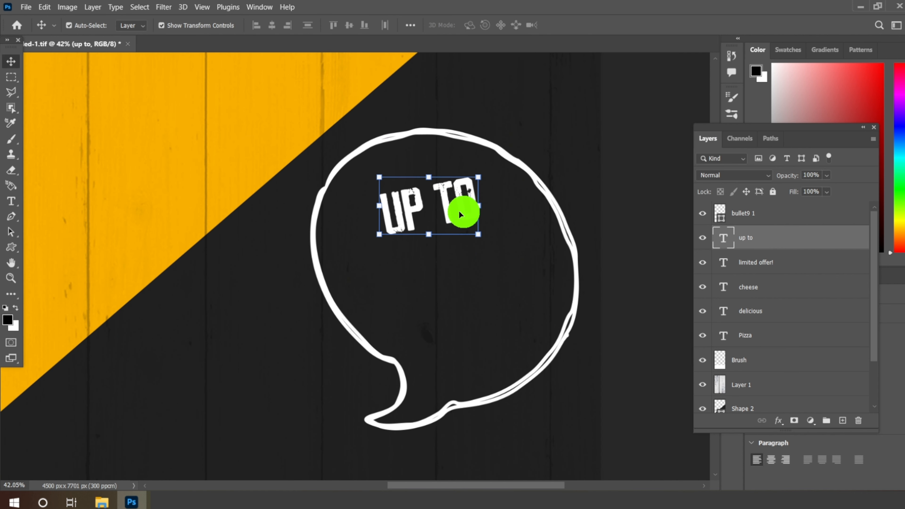
# Step: Duplicate the UP TO text layer and move the copy below and to the left of the original
pyautogui.rightClick(743, 236)
pyautogui.click(806, 66)
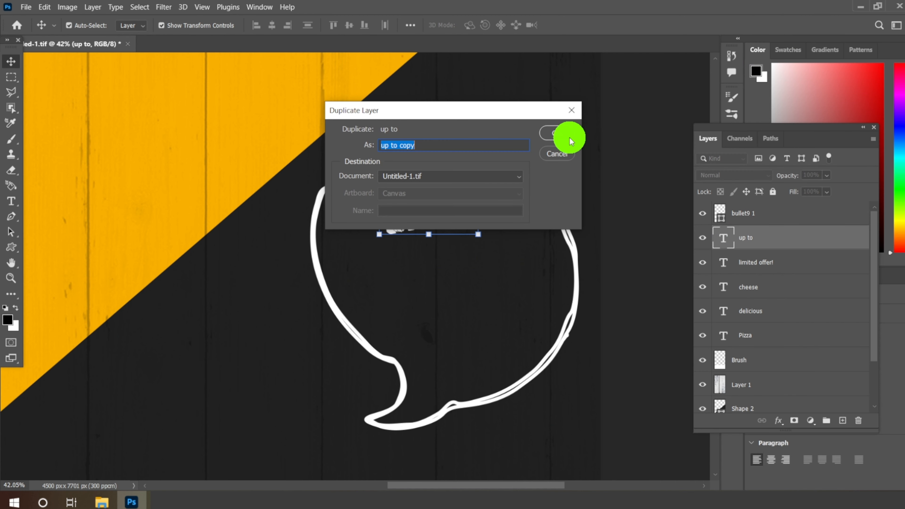
pyautogui.click(547, 140)
pyautogui.click(459, 213)
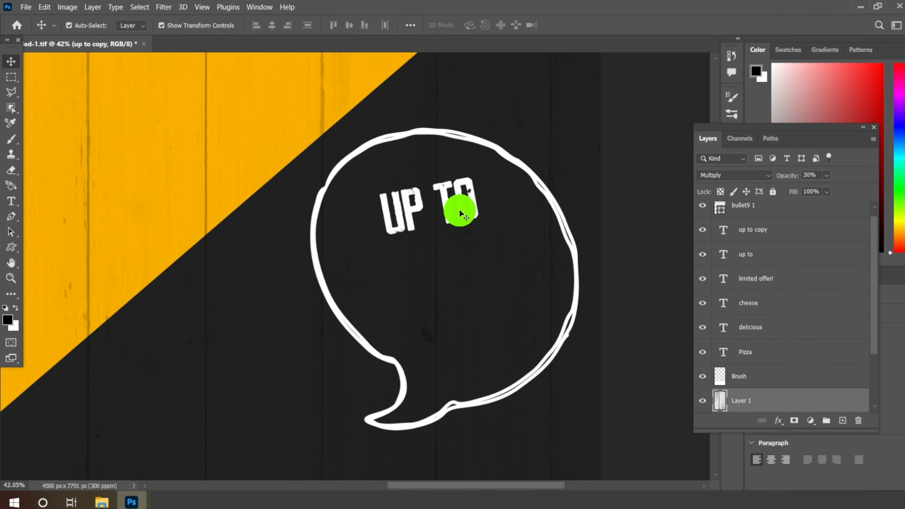
pyautogui.click(448, 207)
pyautogui.moveTo(446, 196); pyautogui.dragTo(340, 270)
# Step: Change the lower UP TO copy to read SAVE and nudge it slightly up and left
pyautogui.click(11, 201)
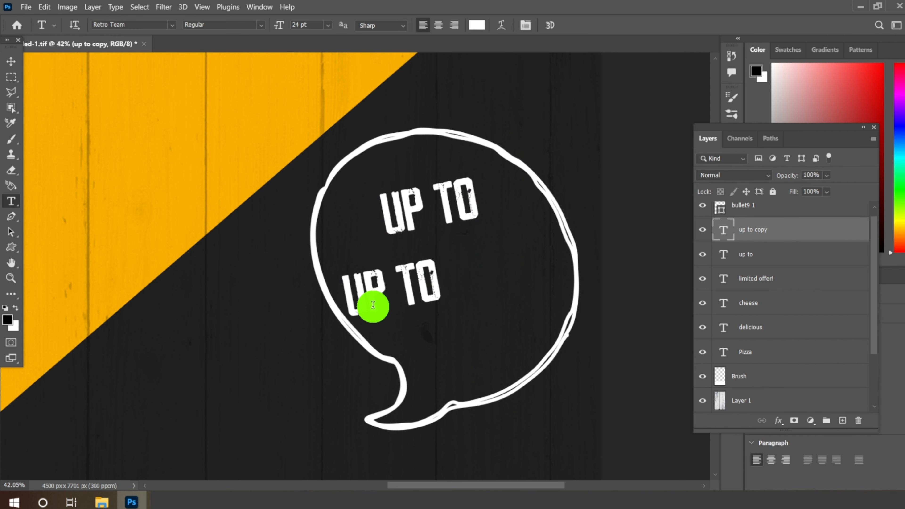
pyautogui.moveTo(347, 303); pyautogui.dragTo(440, 303)
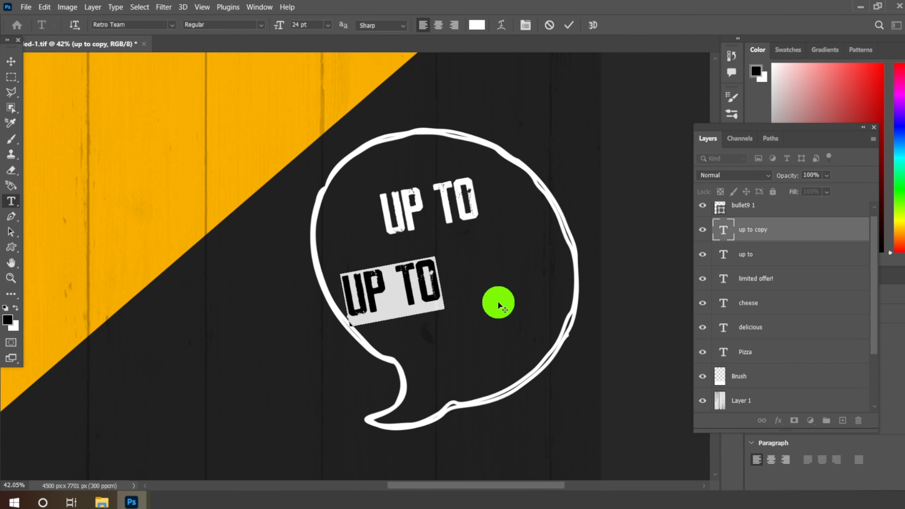
pyautogui.write('SAV')
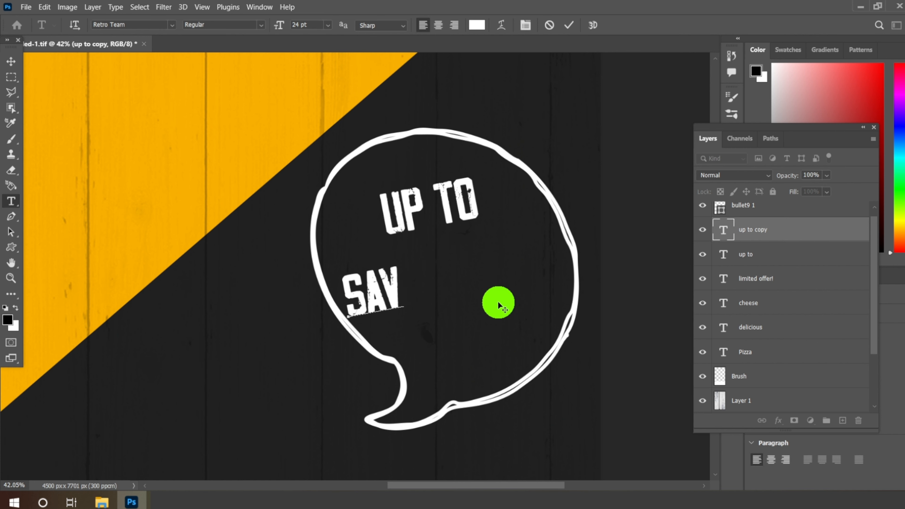
pyautogui.write('E')
pyautogui.click(12, 65)
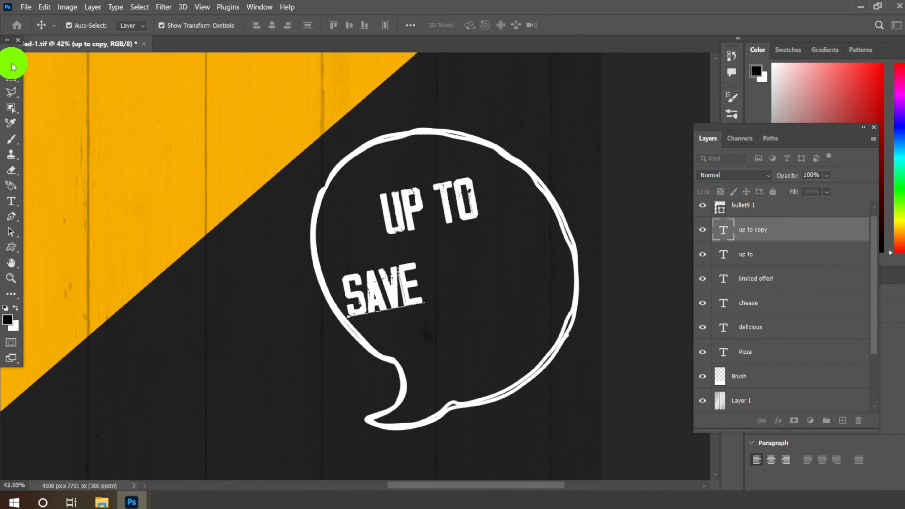
pyautogui.scroll(5, 423, 287)
pyautogui.scroll(1, 368, 286)
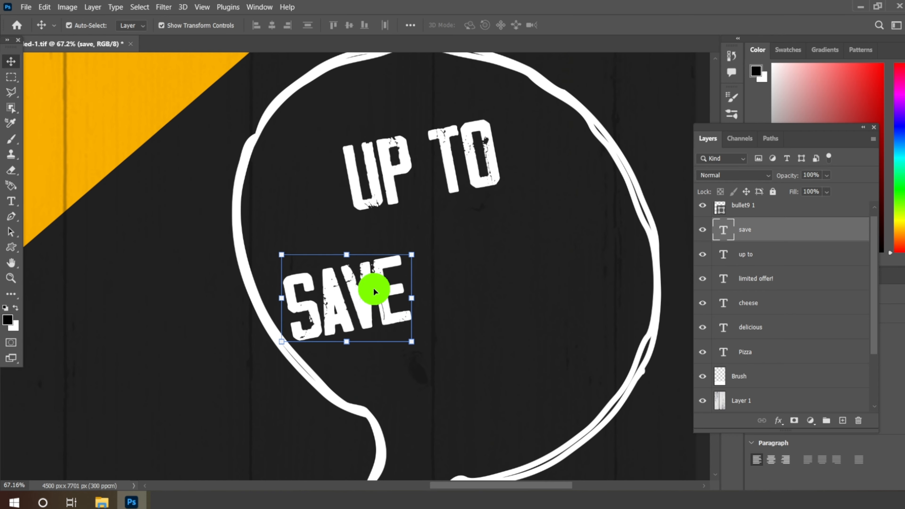
pyautogui.moveTo(373, 292); pyautogui.dragTo(369, 284)
# Step: Duplicate the SAVE text layer and place the copy directly to the right of the original, along the same tilt
pyautogui.rightClick(752, 230)
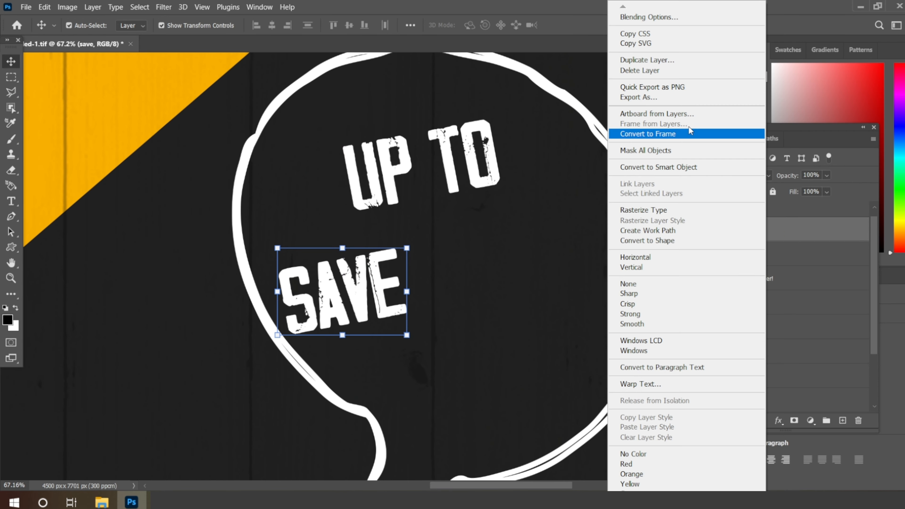
pyautogui.click(647, 60)
pyautogui.click(549, 137)
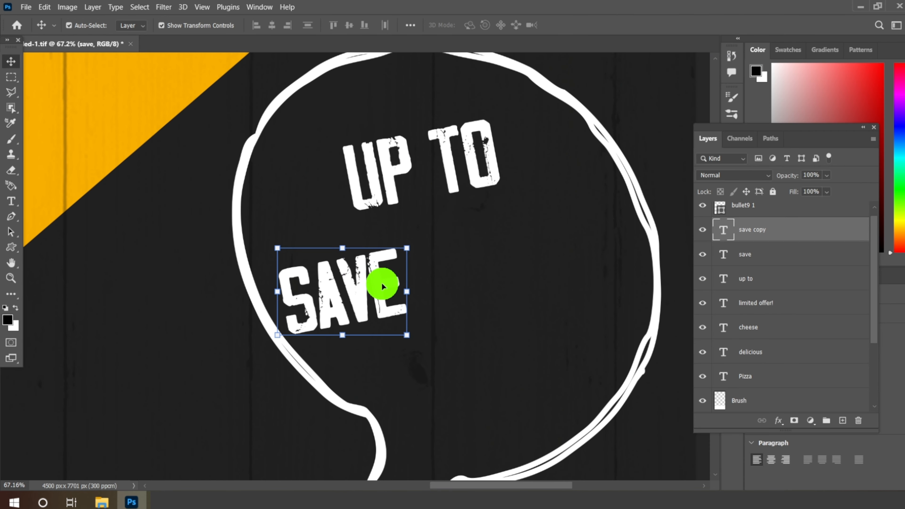
pyautogui.moveTo(382, 286); pyautogui.dragTo(521, 259)
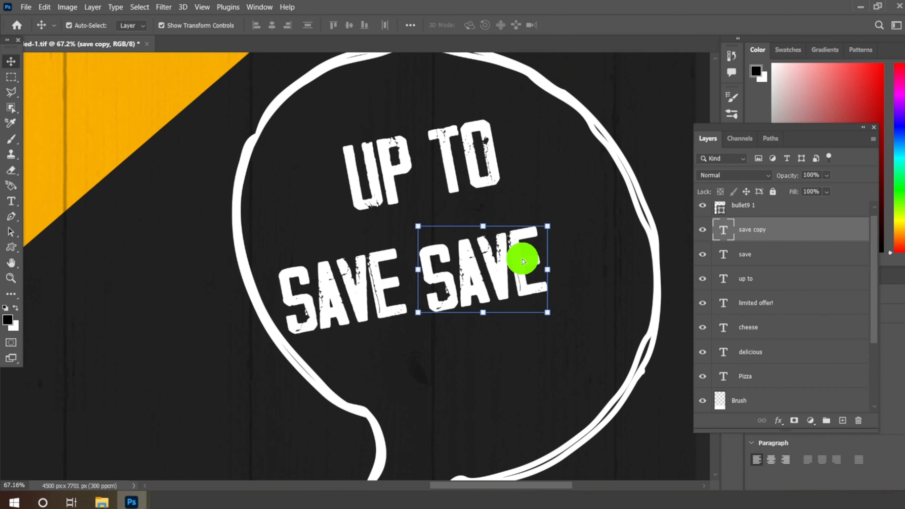
# Step: Replace the text of the right-hand SAVE copy with 50%
pyautogui.click(7, 209)
pyautogui.moveTo(434, 273); pyautogui.dragTo(618, 265)
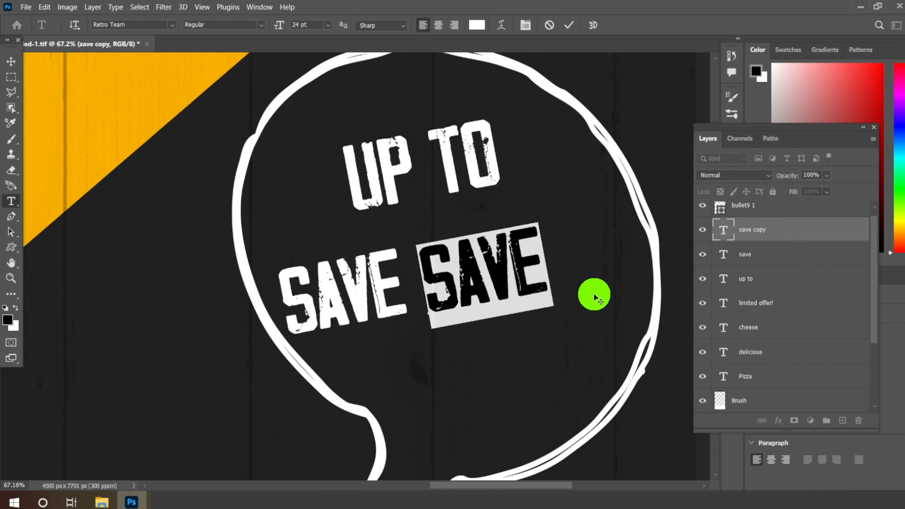
pyautogui.write('50')
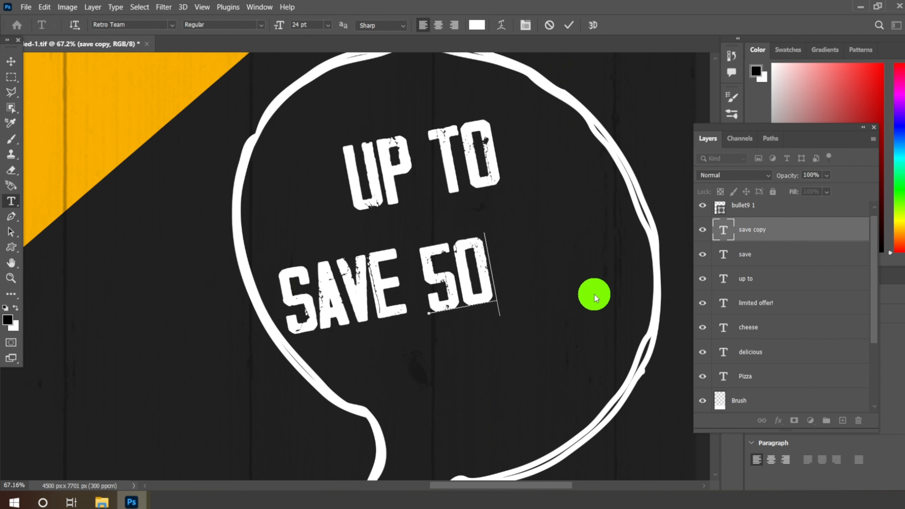
pyautogui.write('%')
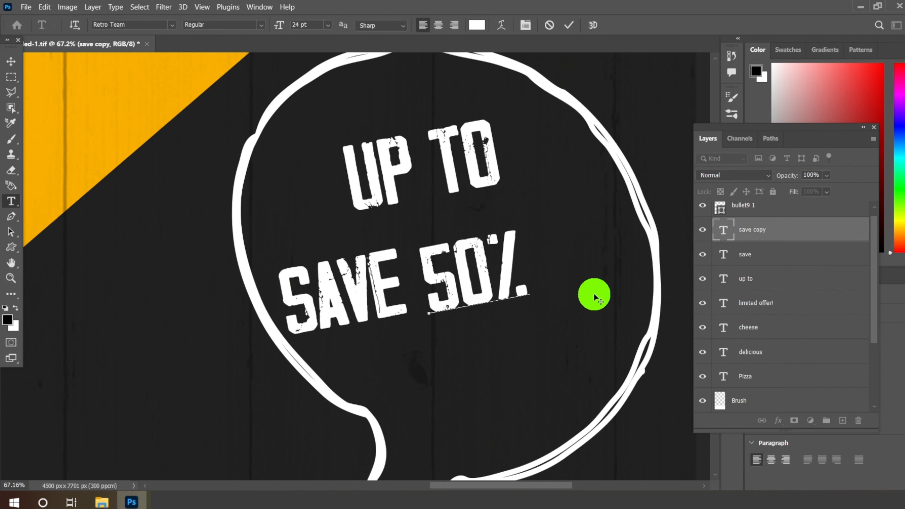
# Step: Color the 50% text orange (ffb400) and nudge it slightly away from SAVE
pyautogui.moveTo(421, 292); pyautogui.dragTo(578, 284)
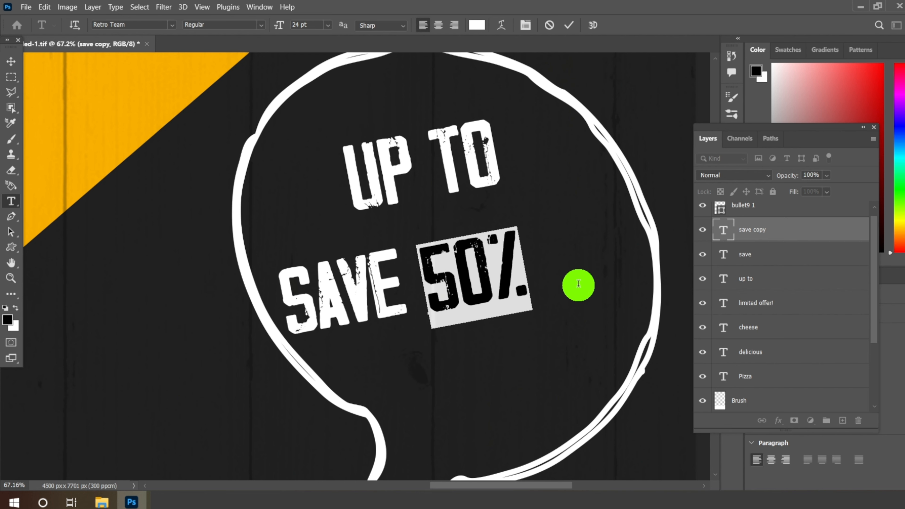
pyautogui.click(477, 24)
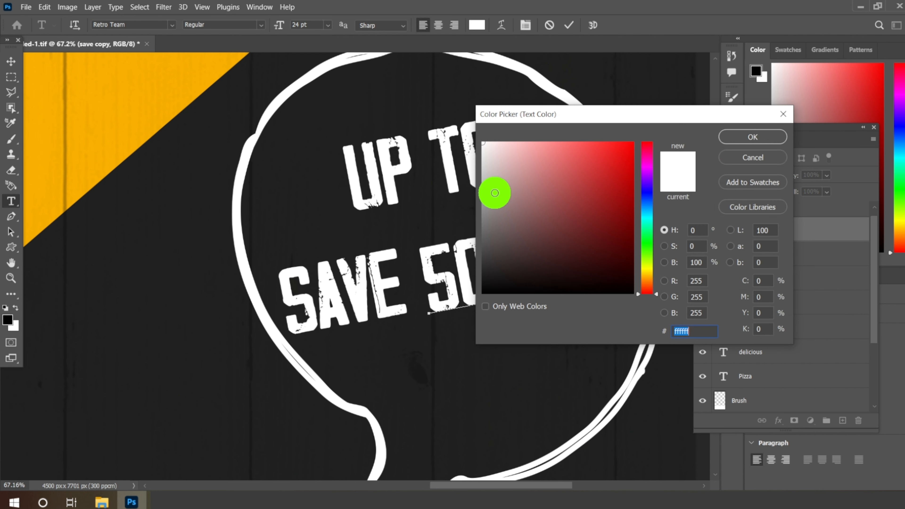
pyautogui.write('ff')
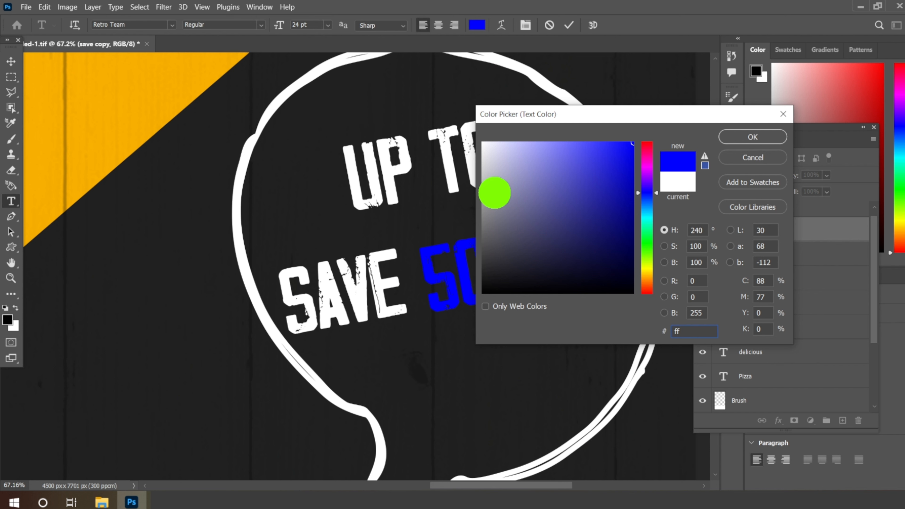
pyautogui.write('b400')
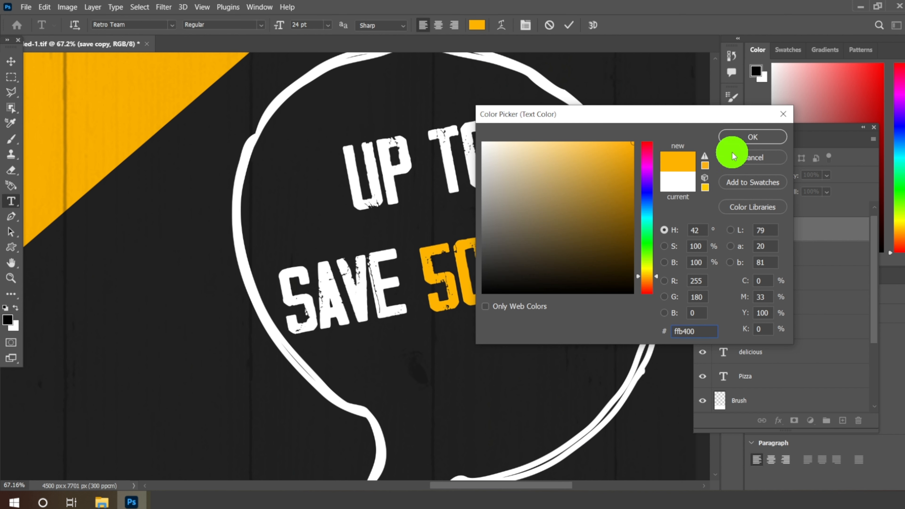
pyautogui.click(733, 143)
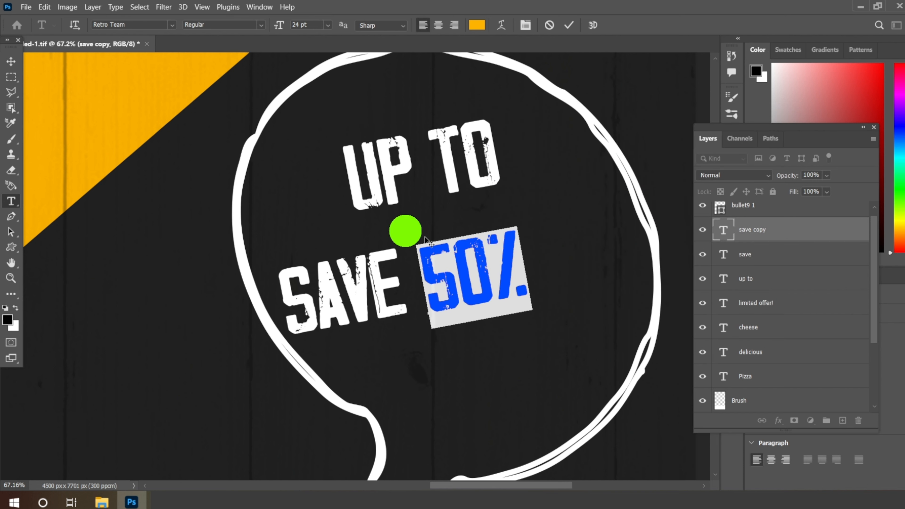
pyautogui.click(10, 62)
pyautogui.moveTo(464, 258); pyautogui.dragTo(463, 262)
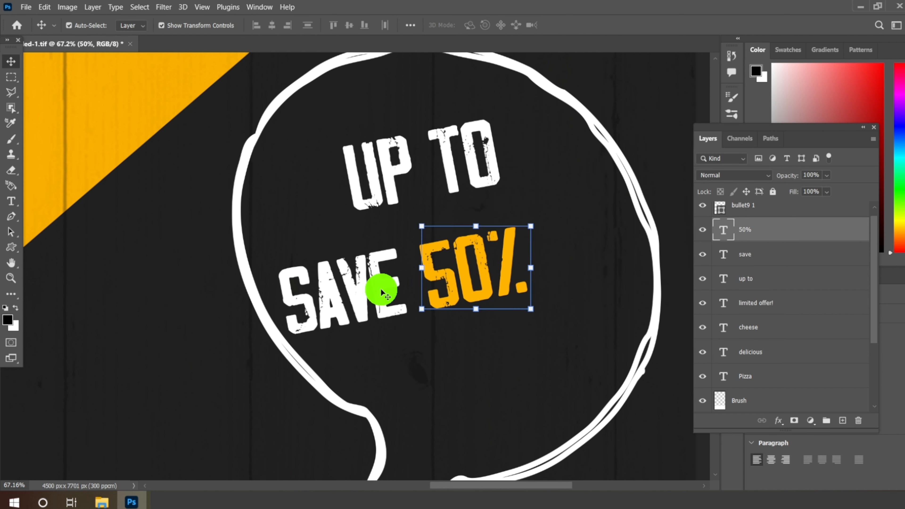
# Step: Reduce the SAVE text to 18 pt and move it up and right, closer to 50%
pyautogui.click(377, 289)
pyautogui.click(11, 201)
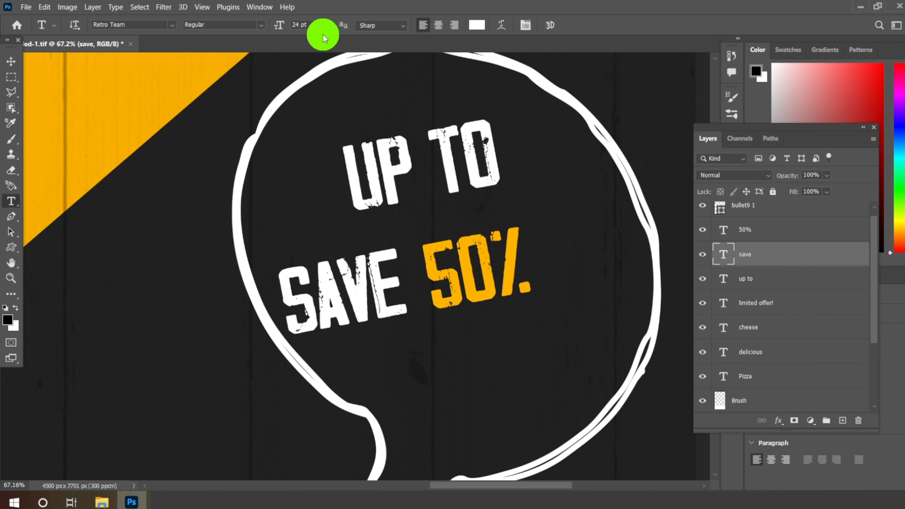
pyautogui.click(328, 25)
pyautogui.click(306, 122)
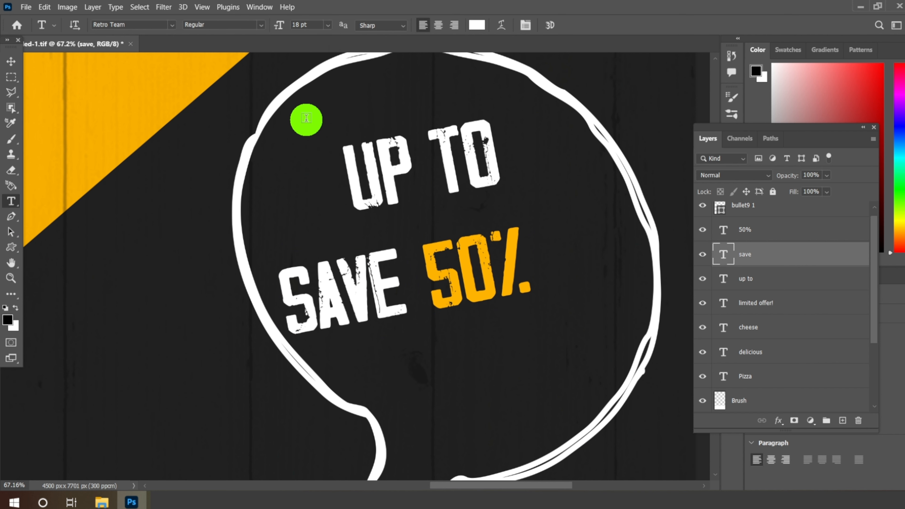
pyautogui.click(11, 61)
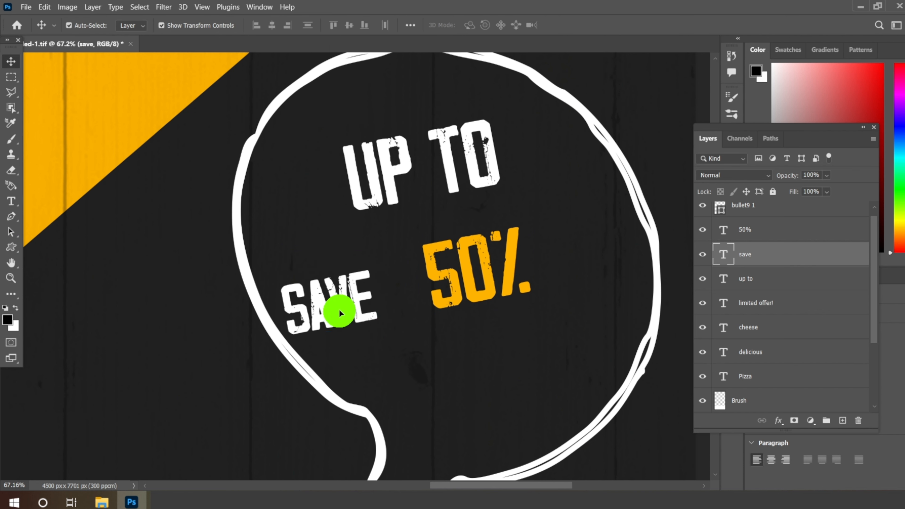
pyautogui.moveTo(340, 313); pyautogui.dragTo(354, 292)
# Step: Enlarge the 50% text to 30 pt
pyautogui.click(464, 282)
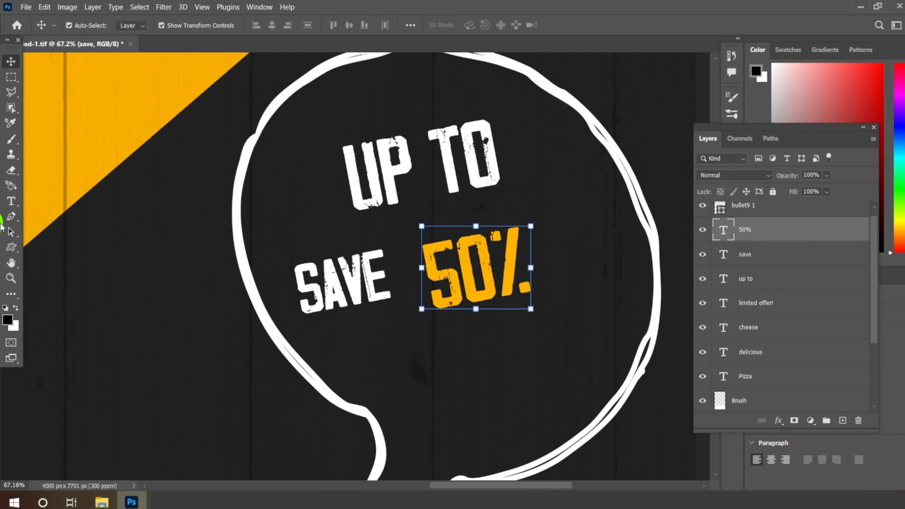
pyautogui.click(13, 211)
pyautogui.click(327, 25)
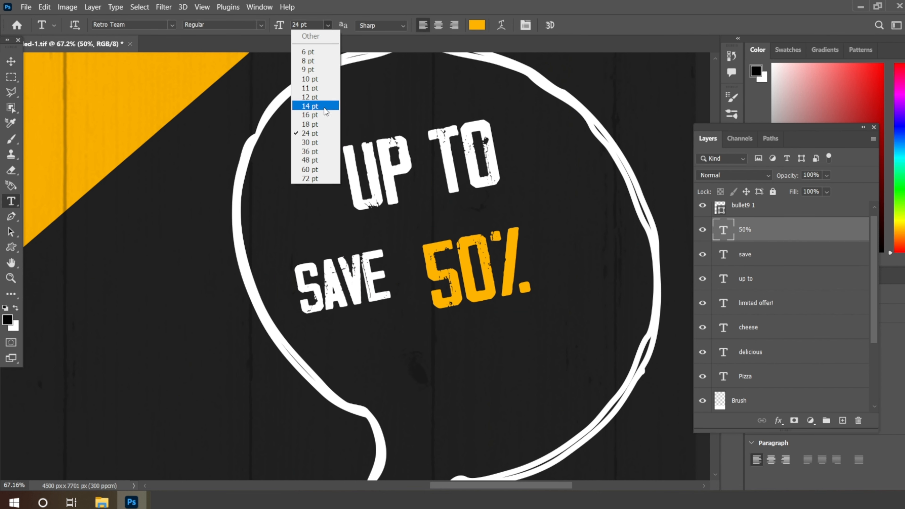
pyautogui.click(319, 143)
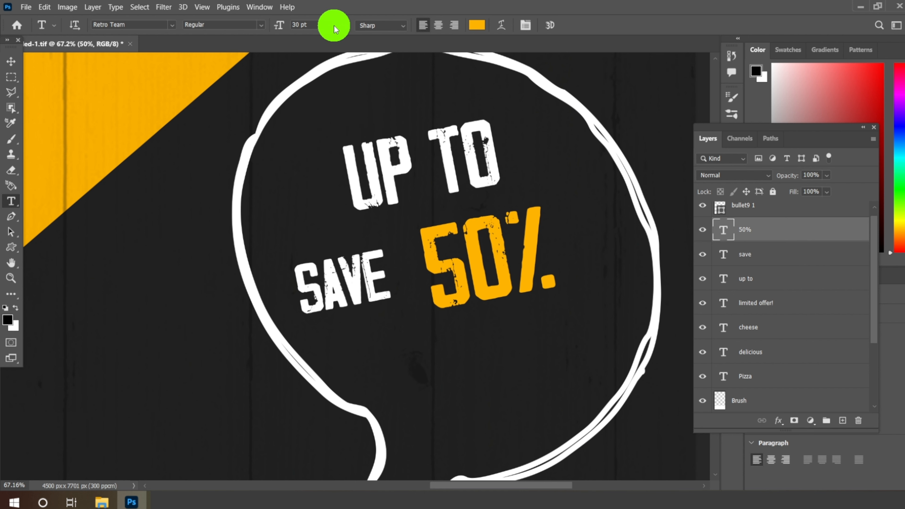
# Step: Enlarge the 50% text to 36 pt and arrange it close to SAVE, shifting both slightly down and left below UP TO
pyautogui.click(328, 25)
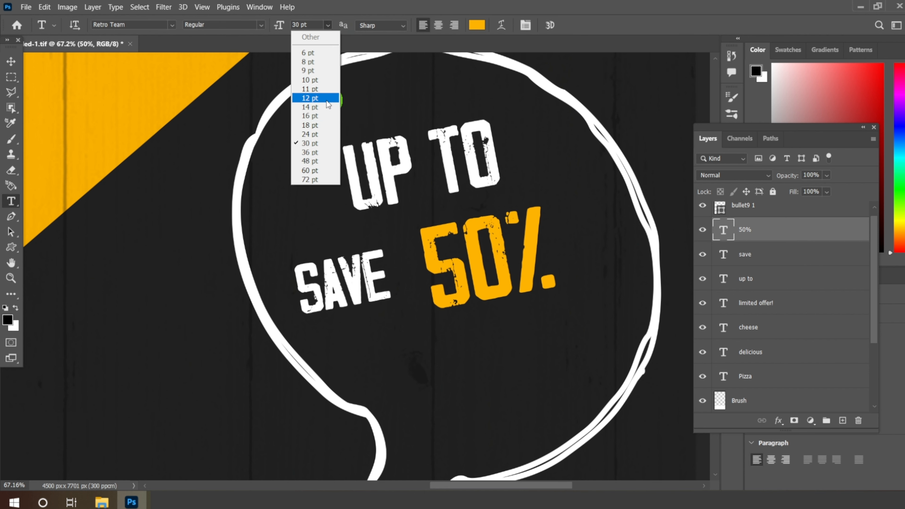
pyautogui.click(313, 152)
pyautogui.click(11, 62)
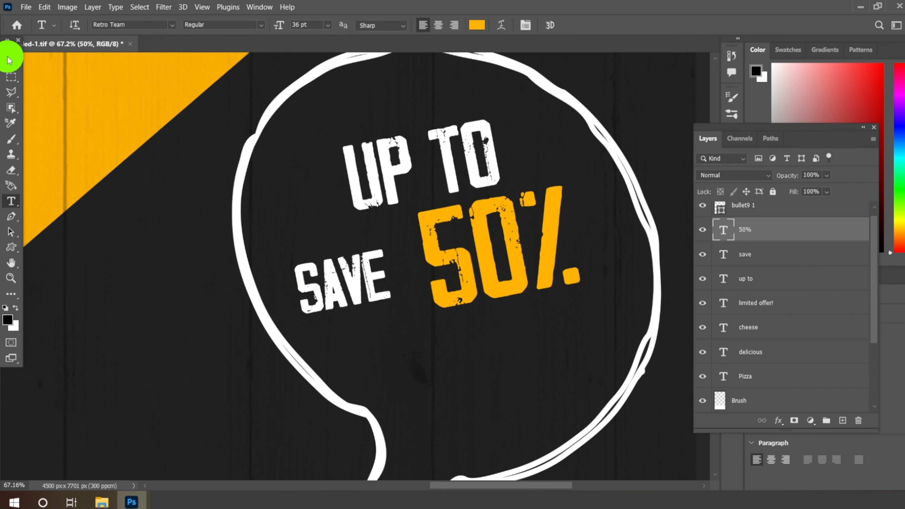
pyautogui.moveTo(459, 254); pyautogui.dragTo(445, 259)
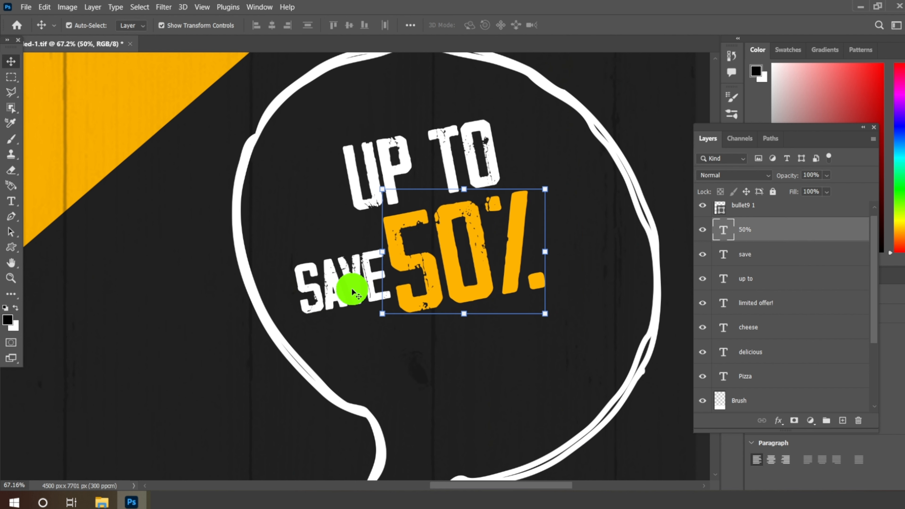
pyautogui.moveTo(352, 288); pyautogui.dragTo(347, 295)
pyautogui.click(465, 266)
pyautogui.moveTo(450, 255); pyautogui.dragTo(448, 257)
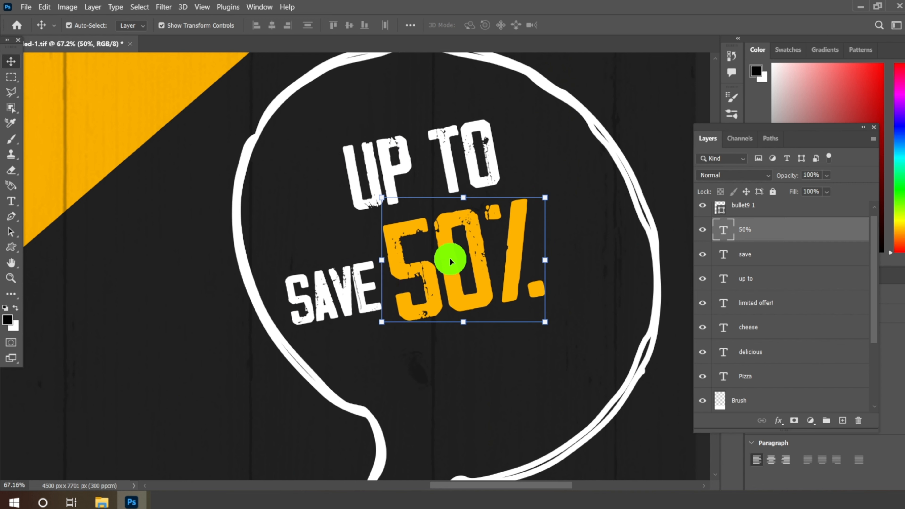
# Step: Duplicate the SAVE text layer and place the copy below the 50% text inside the speech bubble
pyautogui.click(330, 306)
pyautogui.rightClick(754, 260)
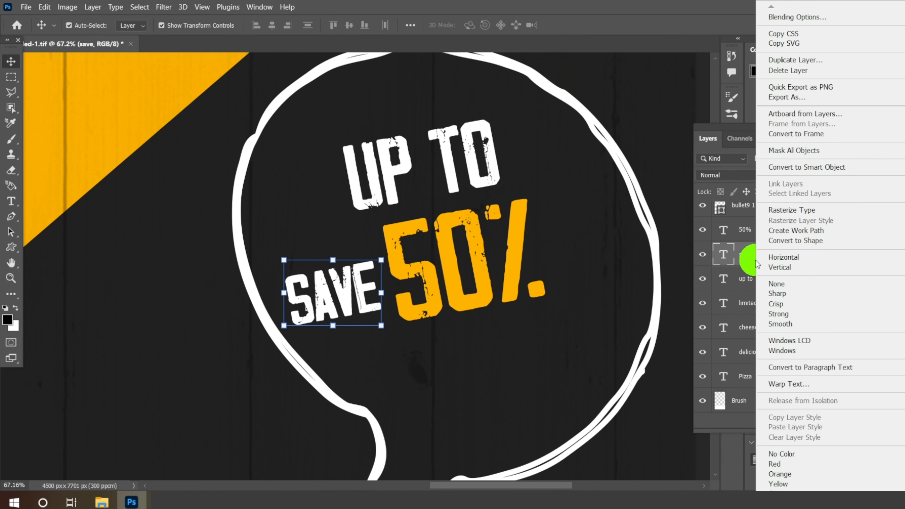
pyautogui.click(795, 60)
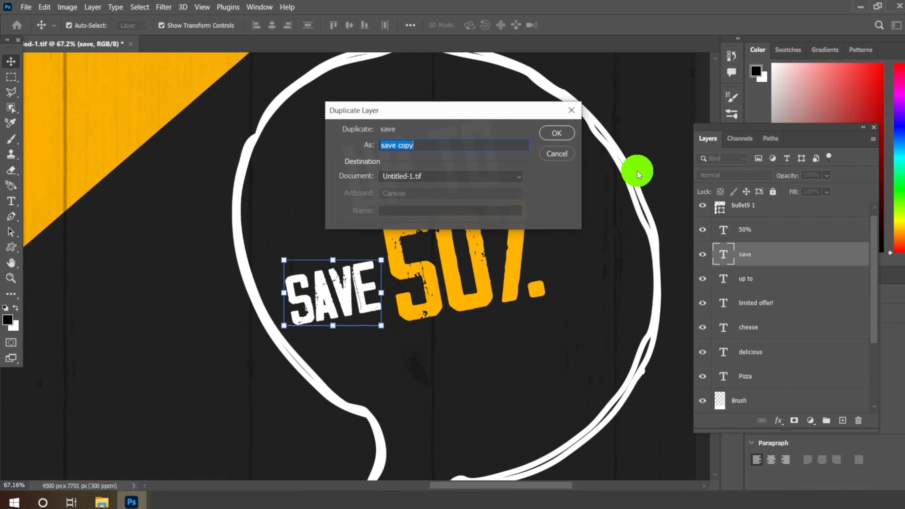
pyautogui.click(562, 137)
pyautogui.moveTo(309, 299); pyautogui.dragTo(492, 381)
# Step: Replace the SAVE copy's text with OFF and position it directly after the 50% text
pyautogui.click(11, 201)
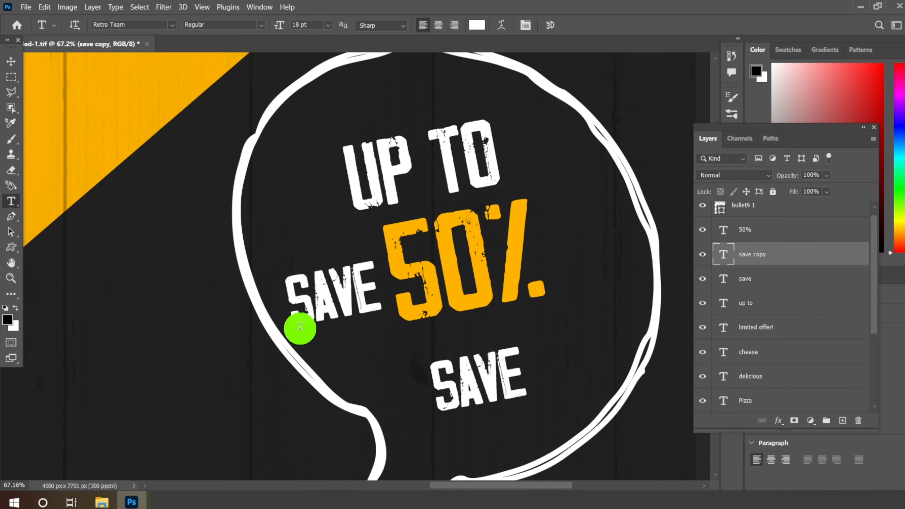
pyautogui.doubleClick(451, 382)
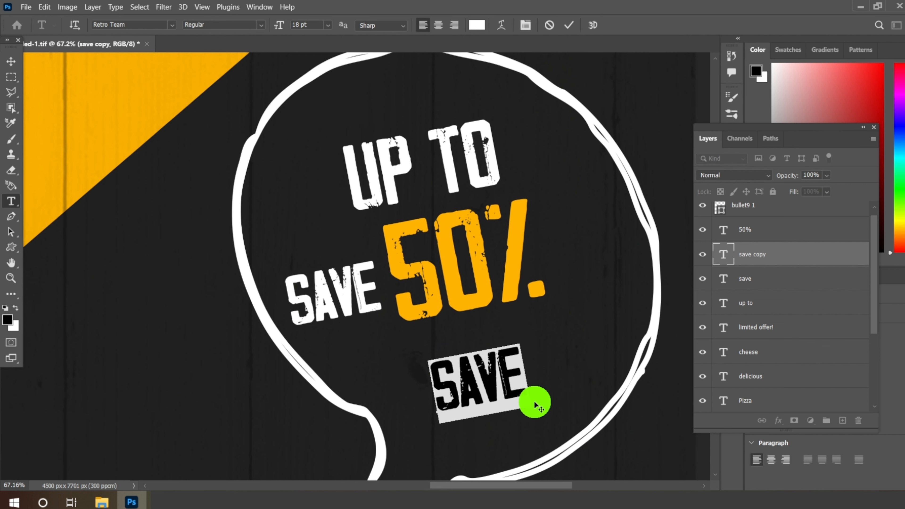
pyautogui.write('OFF')
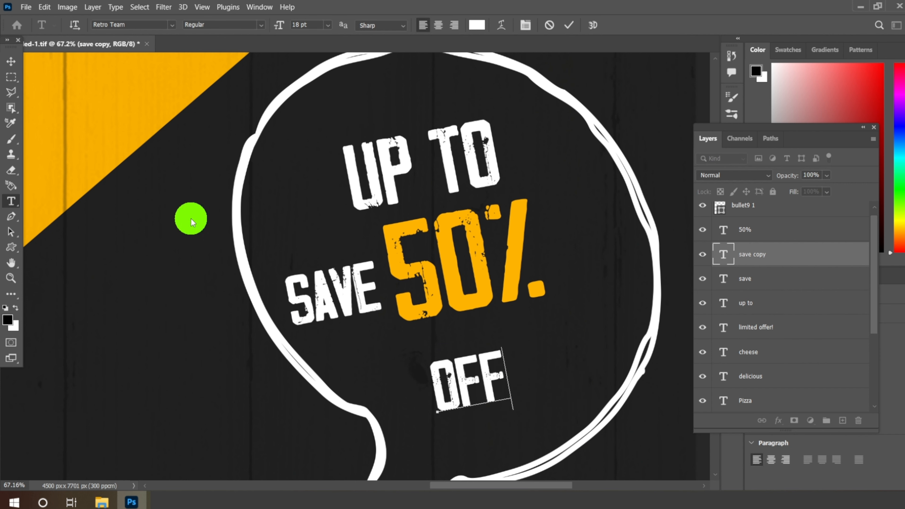
pyautogui.click(11, 61)
pyautogui.moveTo(477, 377); pyautogui.dragTo(513, 285)
# Step: Scale the speech bubble outline down to about 95% so it fits closer around the offer text
pyautogui.scroll(-3, 422, 217)
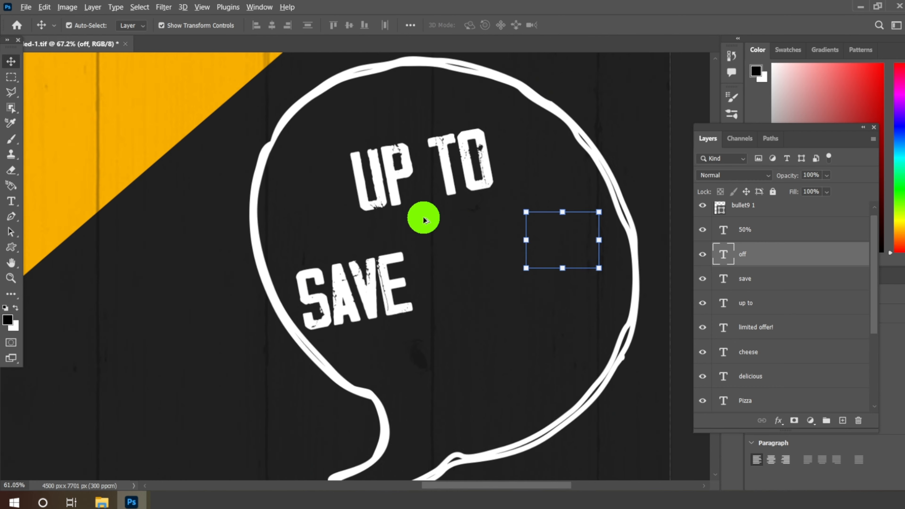
pyautogui.scroll(-1, 484, 330)
pyautogui.click(490, 328)
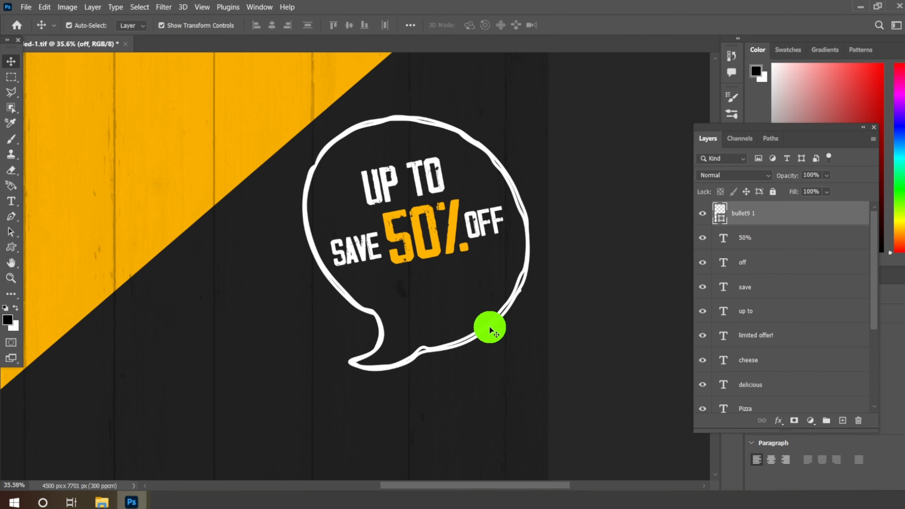
pyautogui.hotkey('ctrl', 't')
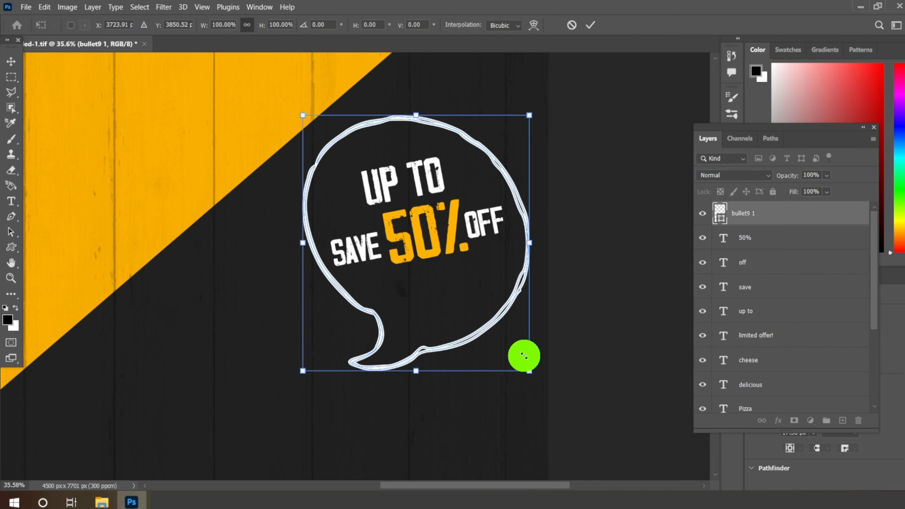
pyautogui.moveTo(523, 355)
pyautogui.mouseDown()
pyautogui.moveTo(516, 346)
pyautogui.moveTo(521, 359)
pyautogui.mouseUp()
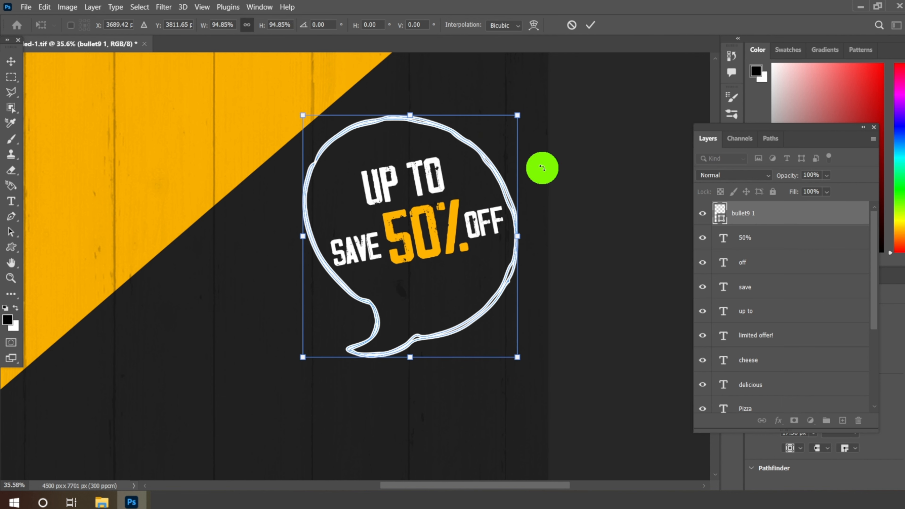
pyautogui.click(591, 24)
# Step: Shrink the speech bubble together with its UP TO, SAVE, 50% and OFF texts to about 957 px bubble width, near the flyer's right edge
pyautogui.scroll(4, 398, 242)
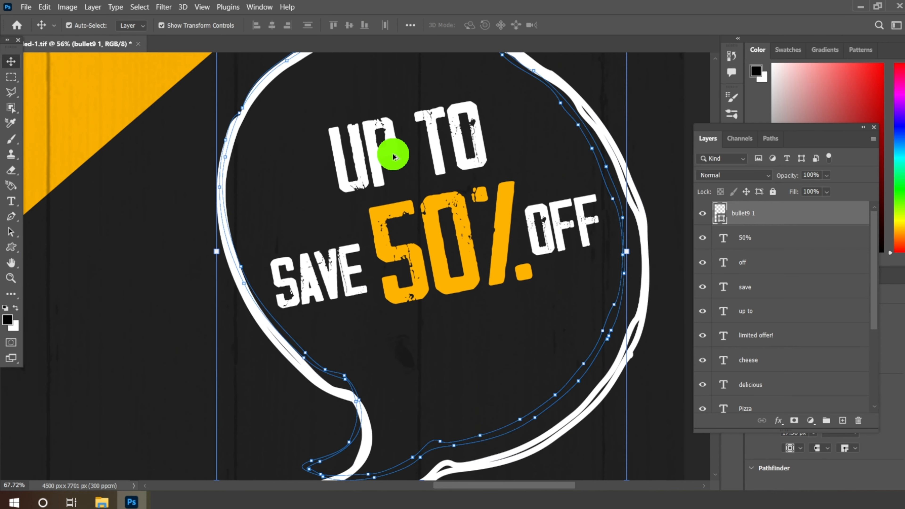
pyautogui.click(393, 156)
pyautogui.scroll(-3, 380, 141)
pyautogui.click(428, 238)
pyautogui.scroll(-5, 463, 251)
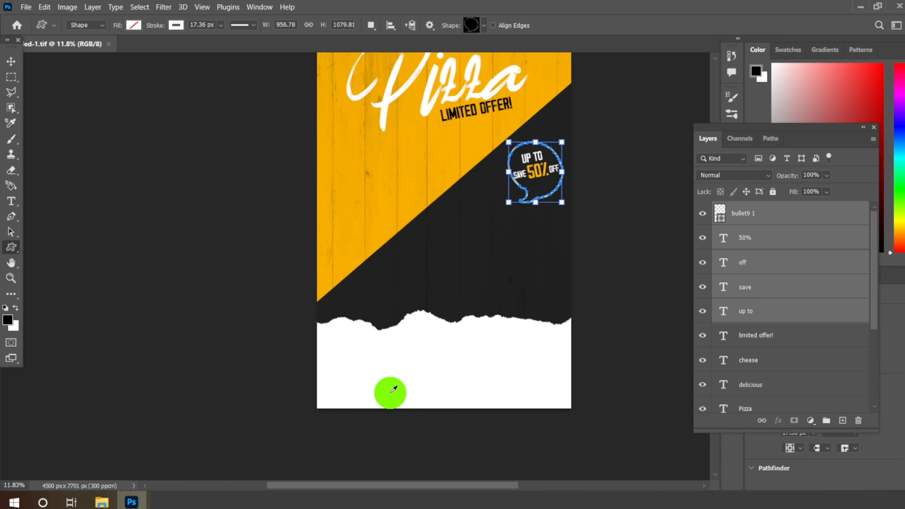
pyautogui.scroll(6, 384, 403)
pyautogui.scroll(-2, 363, 307)
# Step: Add a new empty layer above the speech bubble layer
pyautogui.scroll(6, 347, 361)
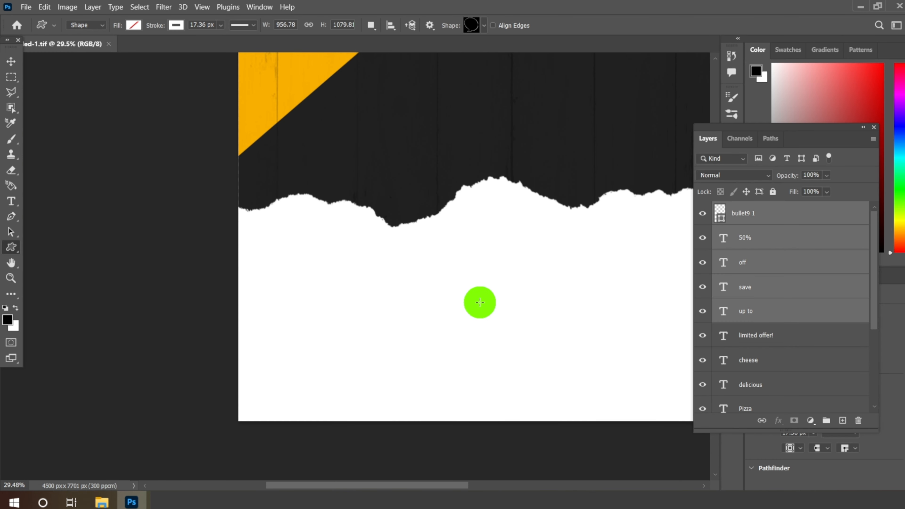
pyautogui.click(794, 217)
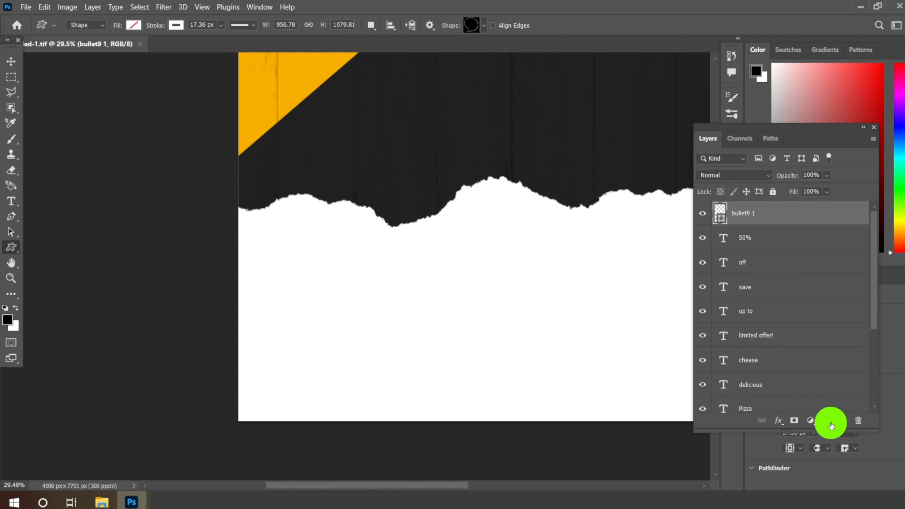
pyautogui.hotkey('ctrl', 'shift', 'alt', 'n')
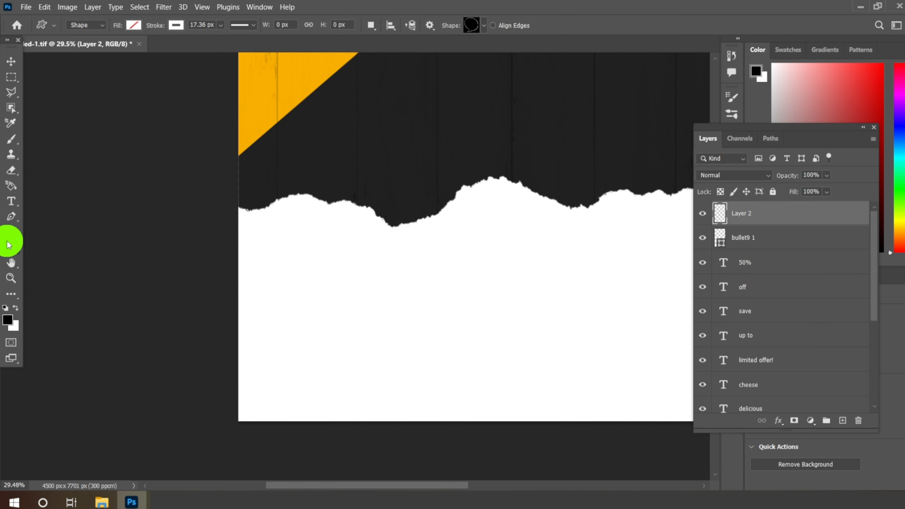
# Step: Collapse the naderbella Custom Shapes set and choose the wavy hand-drawn arrow as the custom shape
pyautogui.rightClick(11, 248)
pyautogui.click(53, 291)
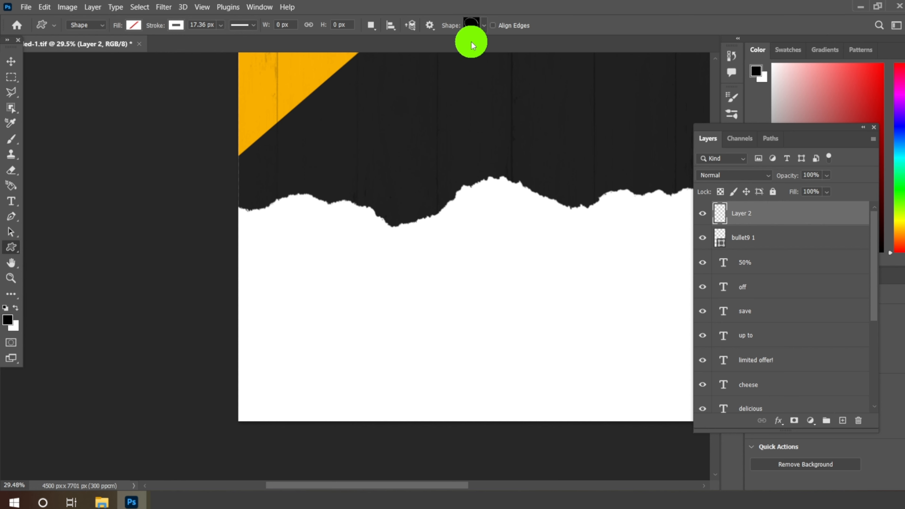
pyautogui.click(477, 26)
pyautogui.scroll(2, 343, 159)
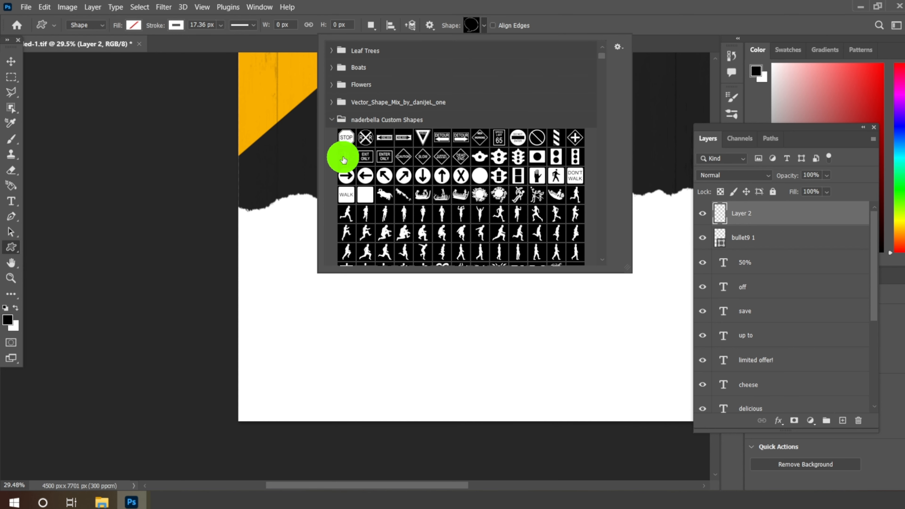
pyautogui.click(332, 125)
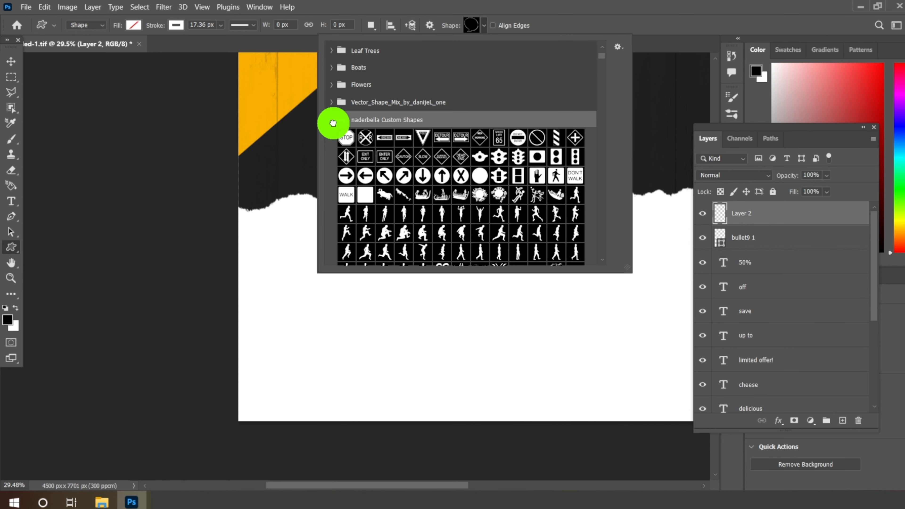
pyautogui.click(332, 123)
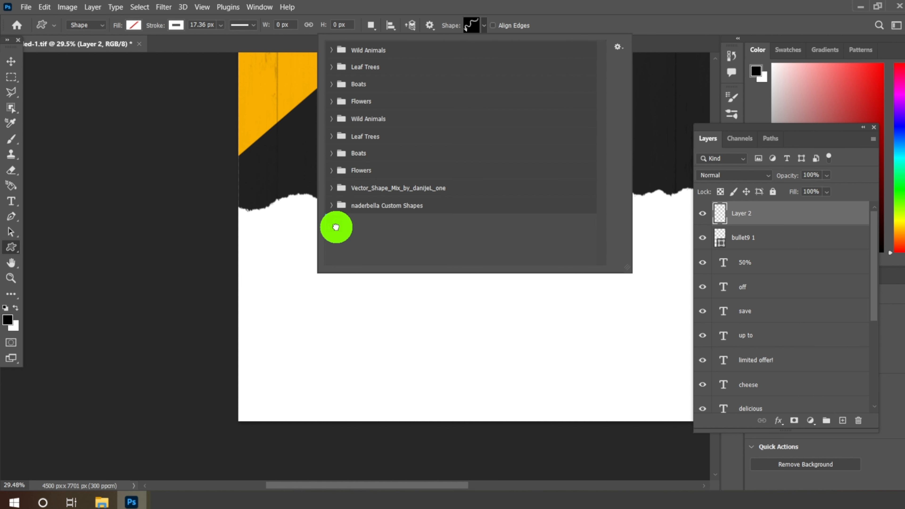
pyautogui.click(485, 26)
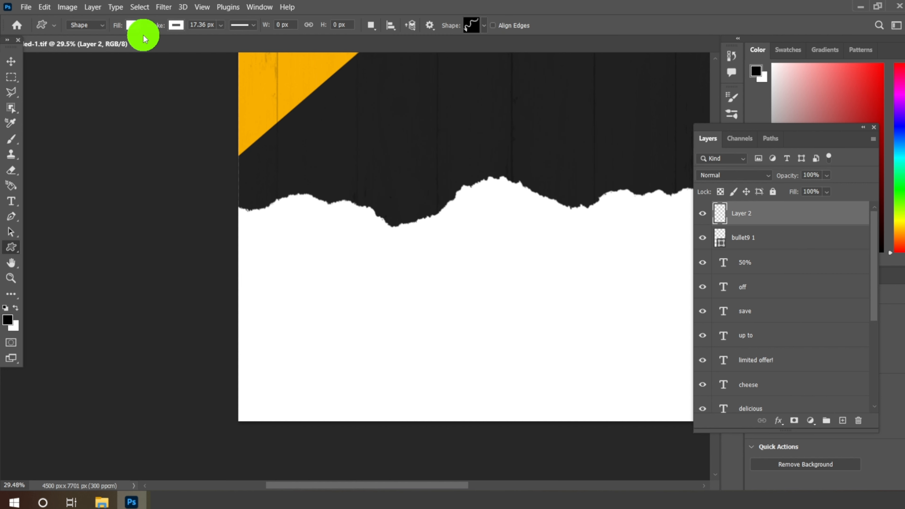
# Step: Set the shape stroke to black (000000) and draw the wavy arrow about 673 by 959 px on the left of the white torn paper
pyautogui.click(135, 25)
pyautogui.click(70, 45)
pyautogui.click(175, 26)
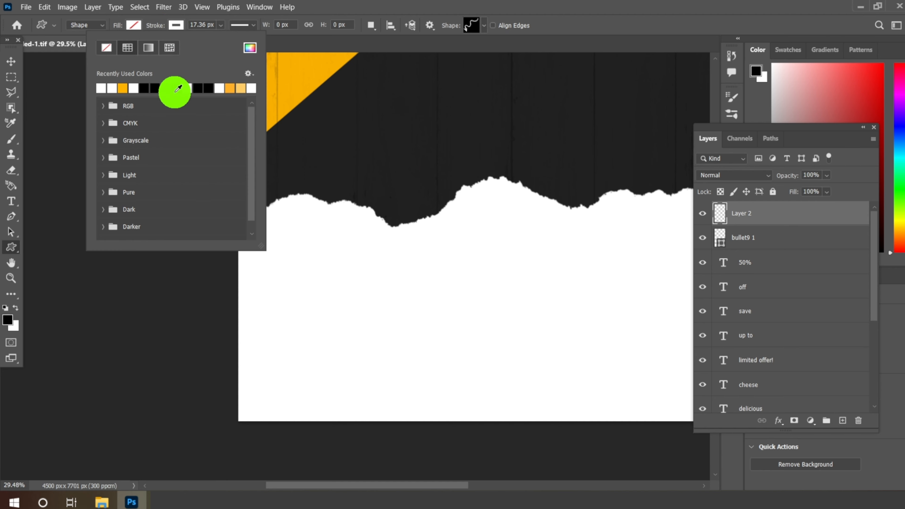
pyautogui.click(250, 47)
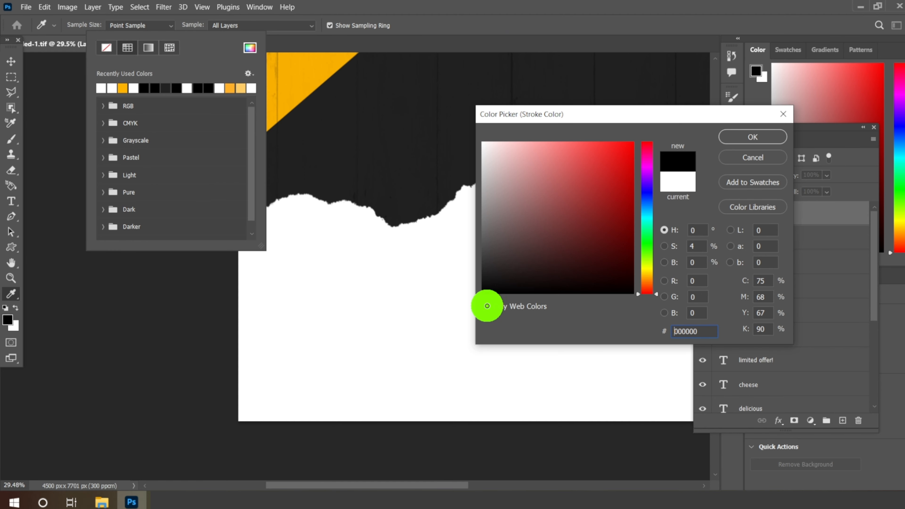
pyautogui.click(747, 136)
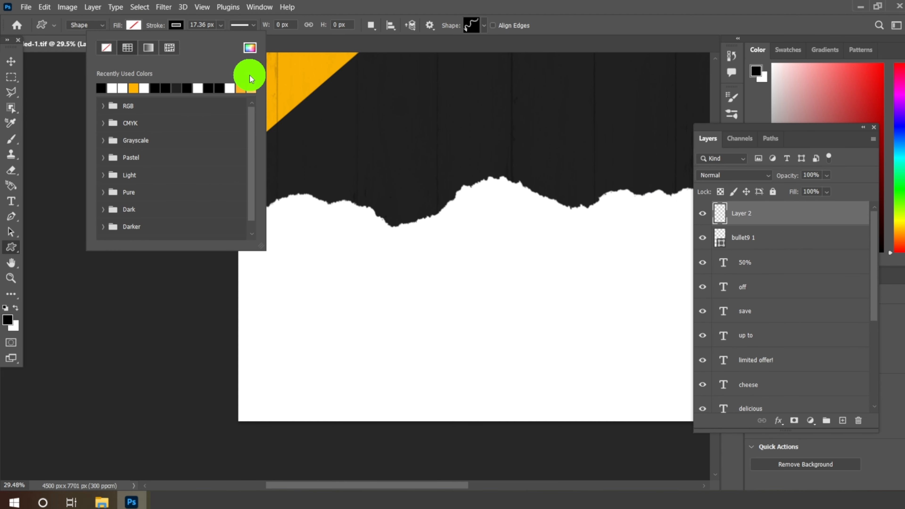
pyautogui.click(177, 27)
pyautogui.moveTo(308, 237); pyautogui.dragTo(400, 371)
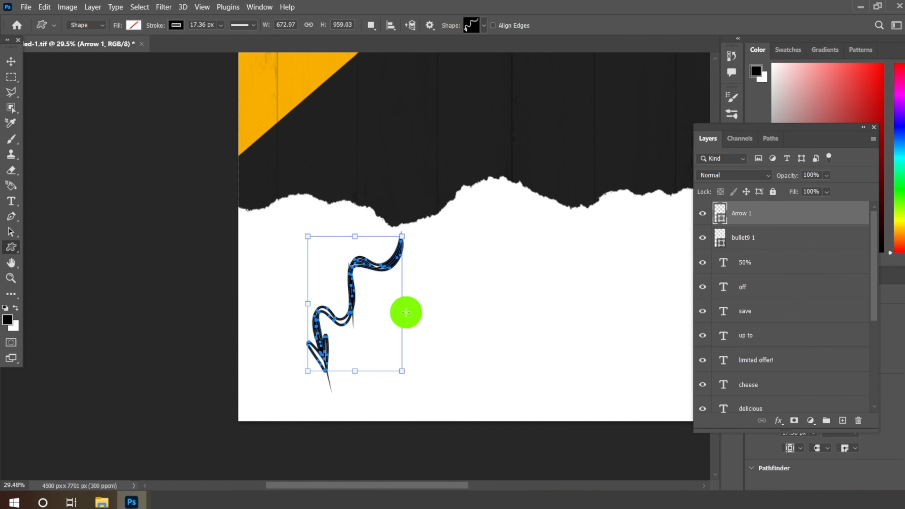
pyautogui.click(11, 61)
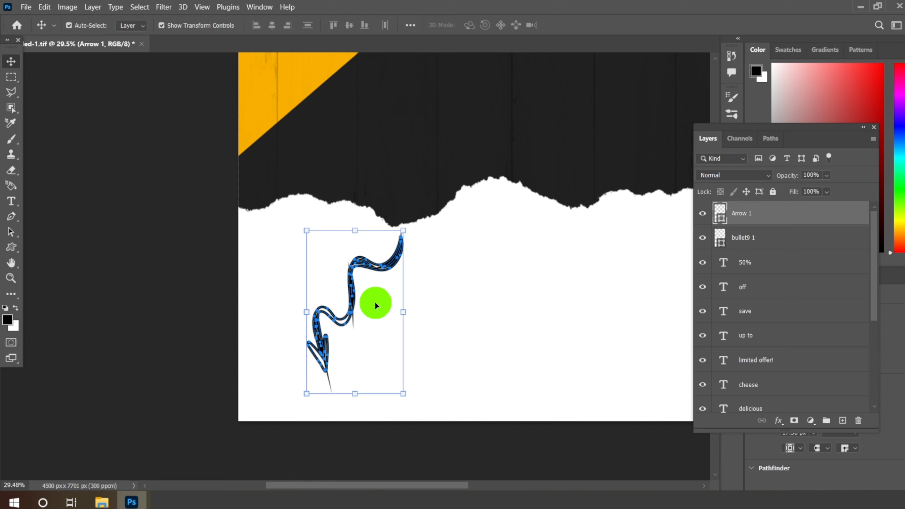
pyautogui.click(10, 77)
# Step: Duplicate the LIMITED OFFER! text layer and move the copy onto the white torn paper, just right of the wavy arrow
pyautogui.scroll(2, 339, 347)
pyautogui.scroll(-4, 335, 313)
pyautogui.scroll(-3, 336, 329)
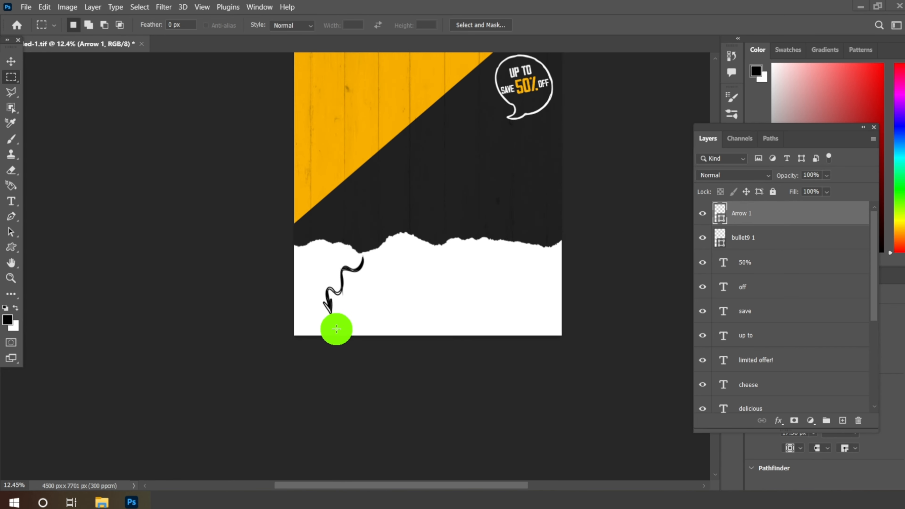
pyautogui.scroll(-1, 473, 282)
pyautogui.scroll(3, 463, 139)
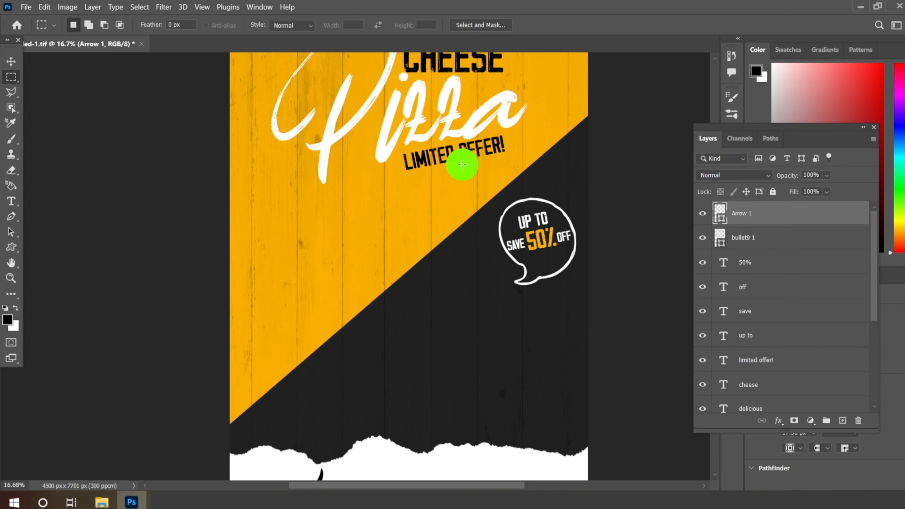
pyautogui.click(10, 61)
pyautogui.click(449, 157)
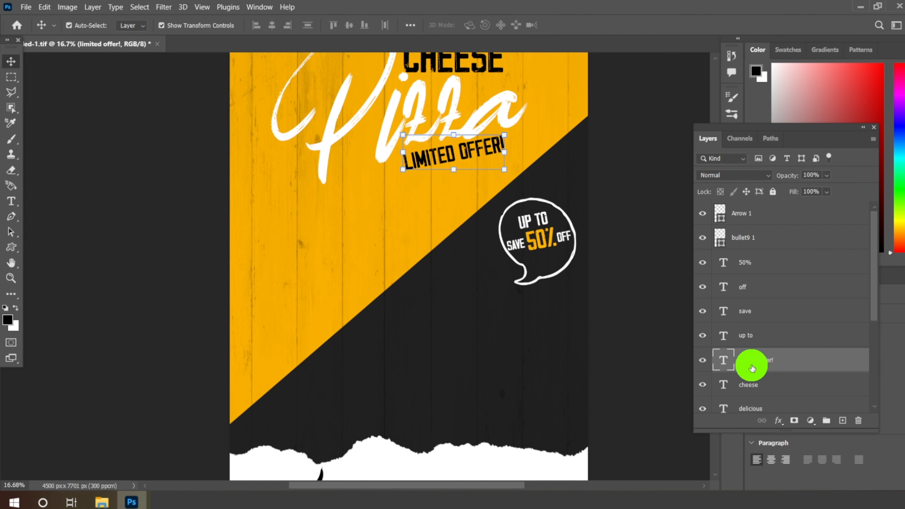
pyautogui.rightClick(751, 365)
pyautogui.click(765, 60)
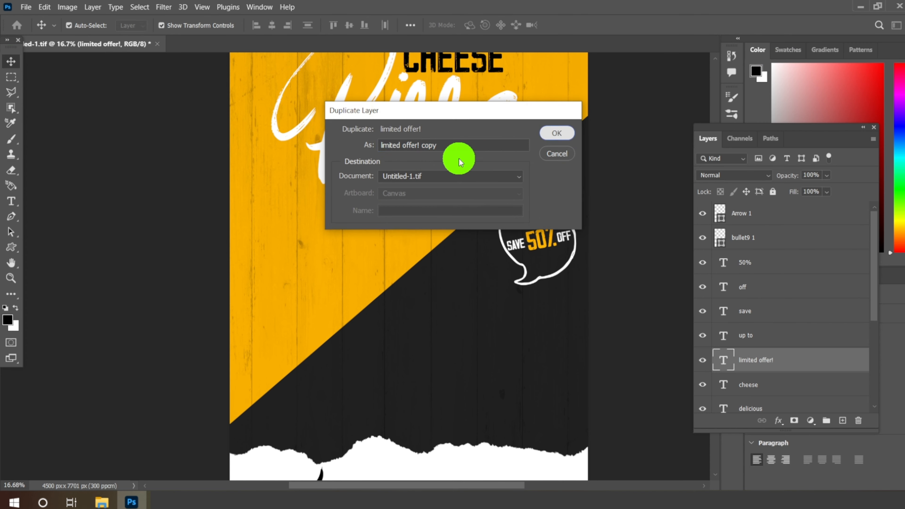
pyautogui.press('Return')
pyautogui.moveTo(461, 156); pyautogui.dragTo(383, 479)
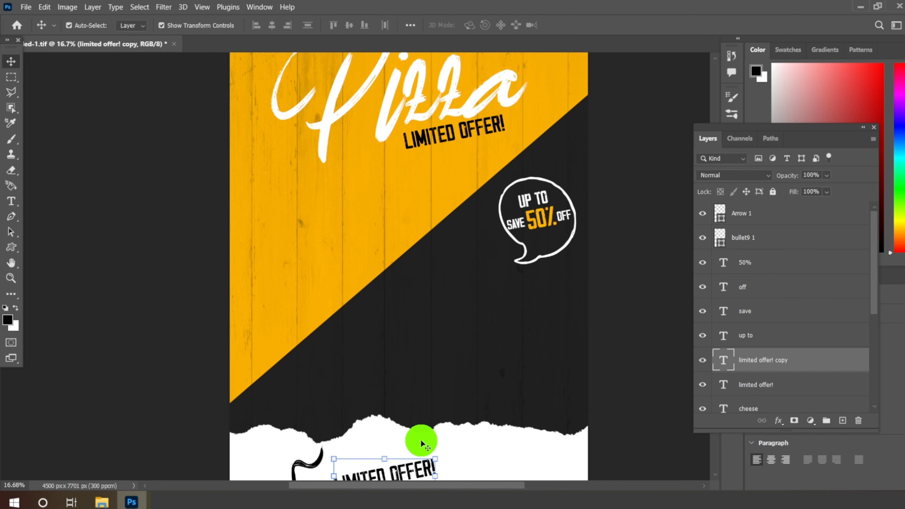
pyautogui.scroll(-4, 425, 306)
pyautogui.scroll(5, 392, 390)
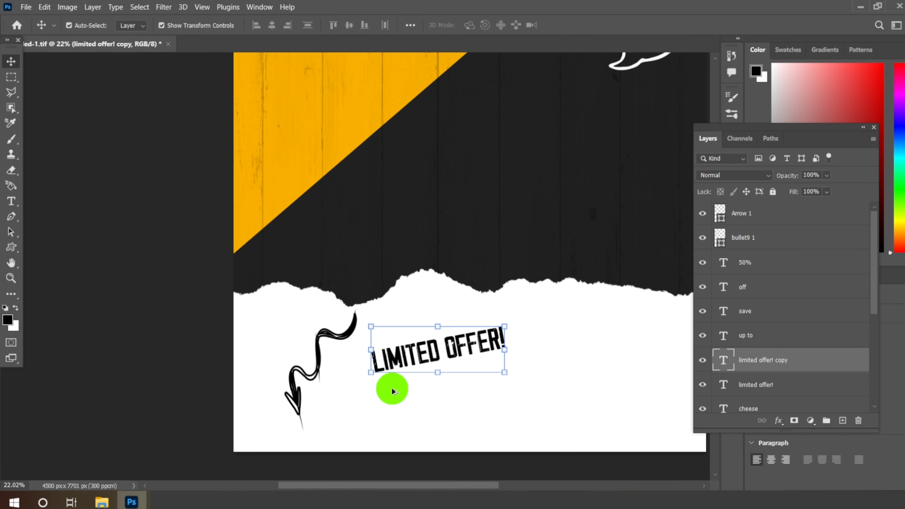
pyautogui.scroll(-2, 395, 377)
pyautogui.scroll(3, 427, 321)
pyautogui.scroll(-1, 421, 349)
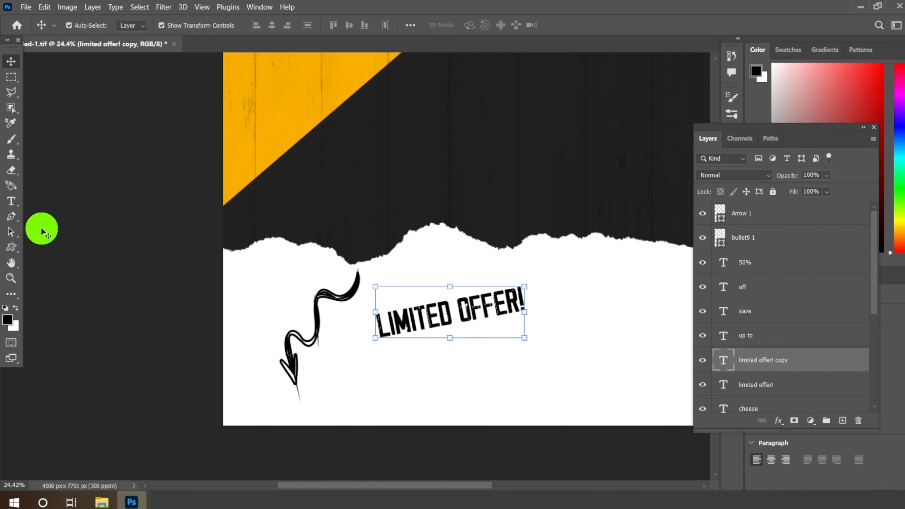
# Step: Replace the text of the copied LIMITED OFFER! layer on the torn paper with 24/7
pyautogui.press('t')
pyautogui.moveTo(379, 327); pyautogui.dragTo(595, 320)
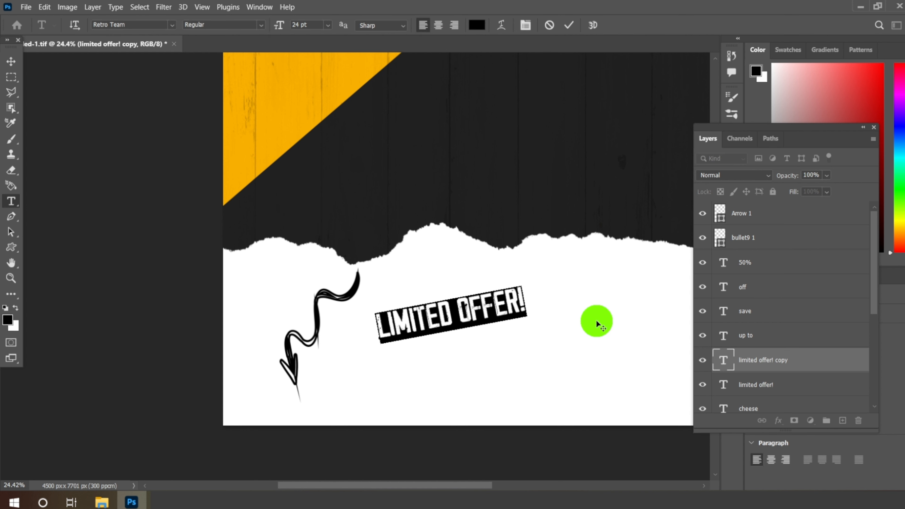
pyautogui.write('24/7')
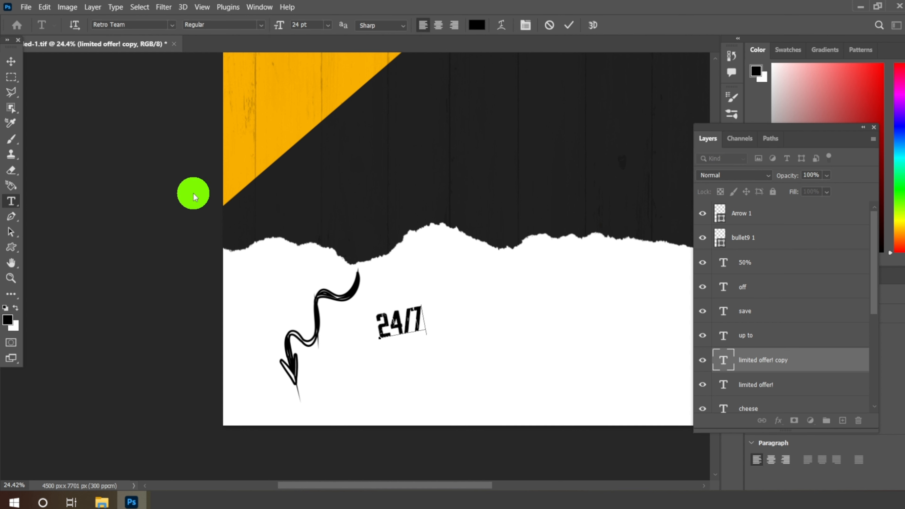
pyautogui.click(10, 60)
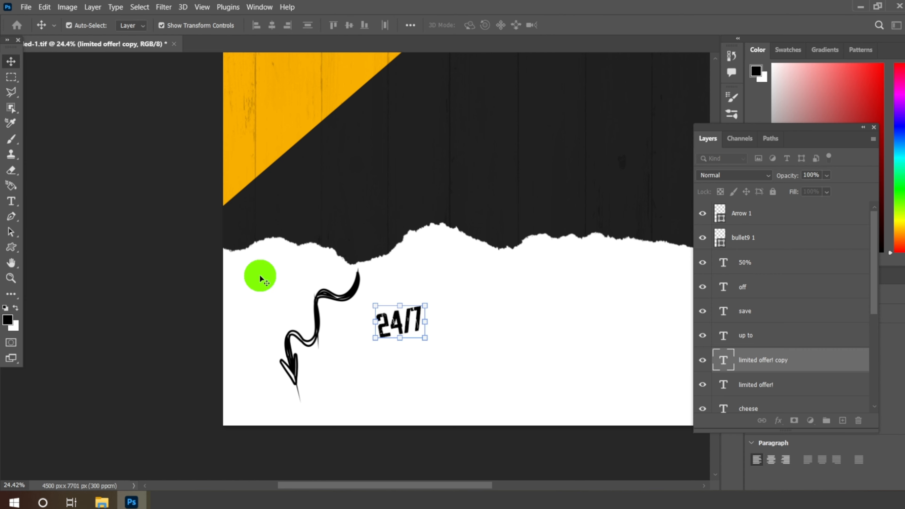
# Step: Rotate the 24/7 text clockwise so that it sits almost level
pyautogui.scroll(2, 384, 331)
pyautogui.moveTo(441, 297); pyautogui.dragTo(489, 295)
pyautogui.press('Return')
pyautogui.scroll(-2, 408, 276)
pyautogui.scroll(-1, 409, 278)
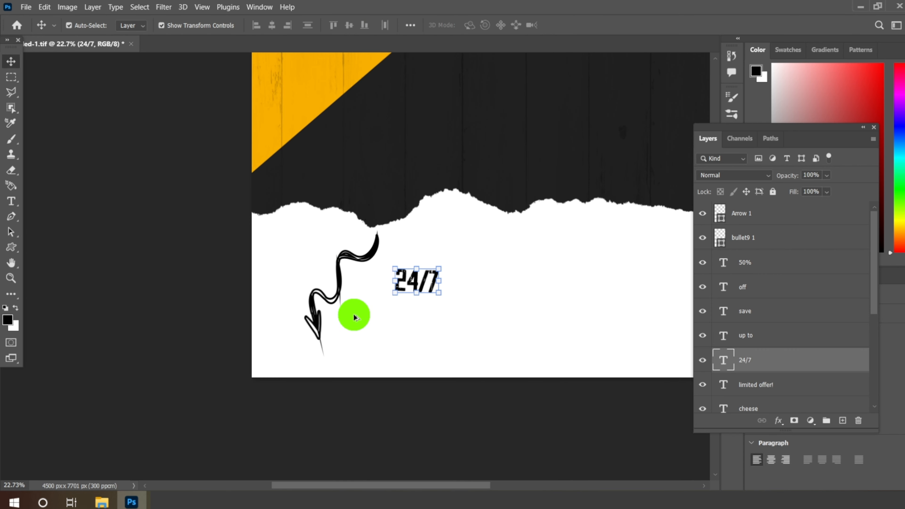
# Step: Scale down the wavy arrow and position it just under the torn-paper edge, beside the 24/7 text
pyautogui.click(353, 256)
pyautogui.click(380, 230)
pyautogui.moveTo(381, 230); pyautogui.dragTo(357, 265)
pyautogui.moveTo(331, 294); pyautogui.dragTo(356, 258)
pyautogui.press('Return')
# Step: Move the 24/7 text directly below the tip of the wavy arrow
pyautogui.click(421, 278)
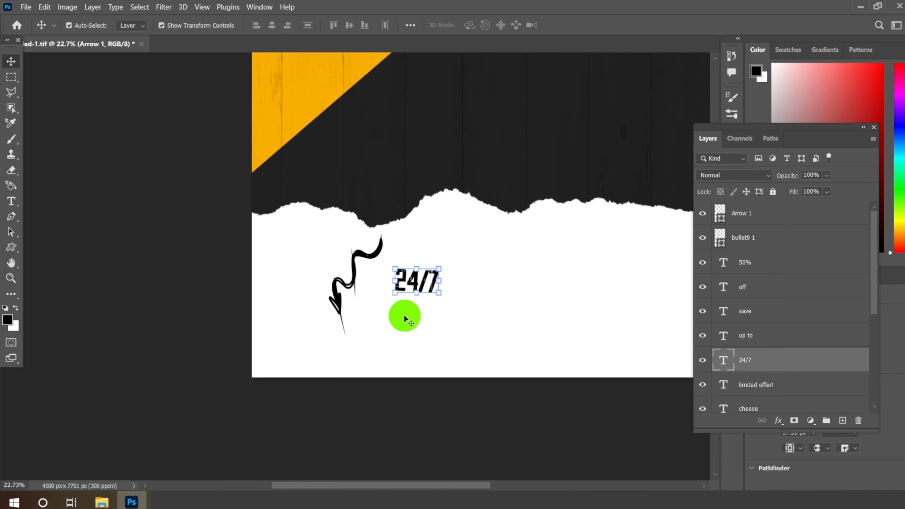
pyautogui.scroll(4, 410, 313)
pyautogui.moveTo(404, 259); pyautogui.dragTo(265, 338)
pyautogui.scroll(-4, 339, 384)
pyautogui.scroll(-3, 340, 384)
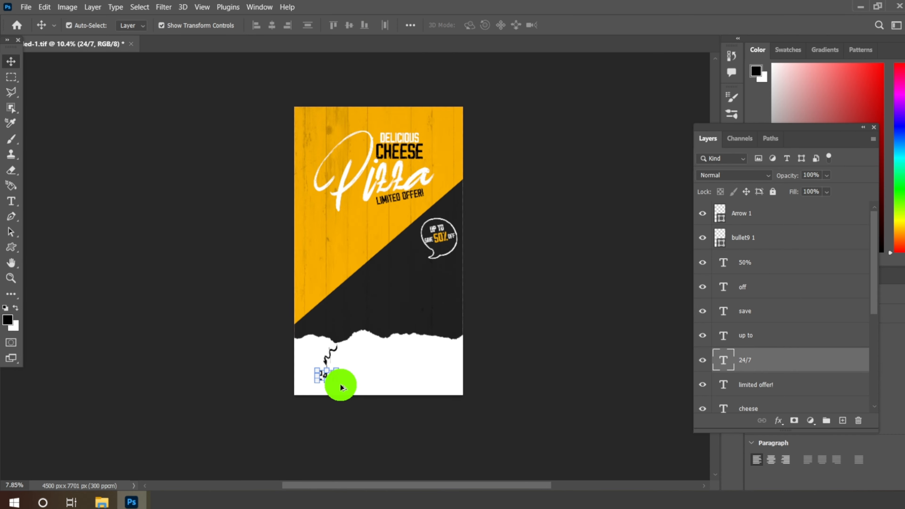
# Step: Duplicate the Pizza text layer under its default name and move the copy about 2418 px down, below the title
pyautogui.scroll(1, 374, 171)
pyautogui.click(376, 174)
pyautogui.rightClick(753, 401)
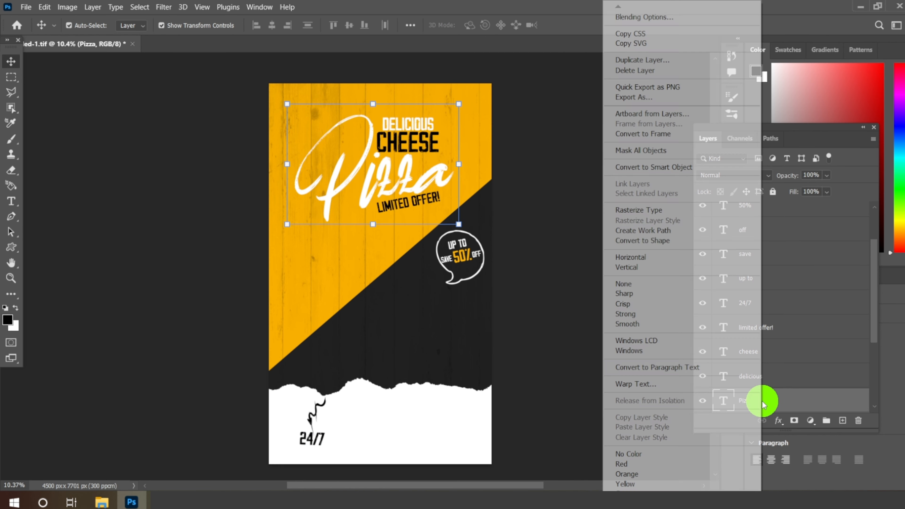
pyautogui.click(652, 62)
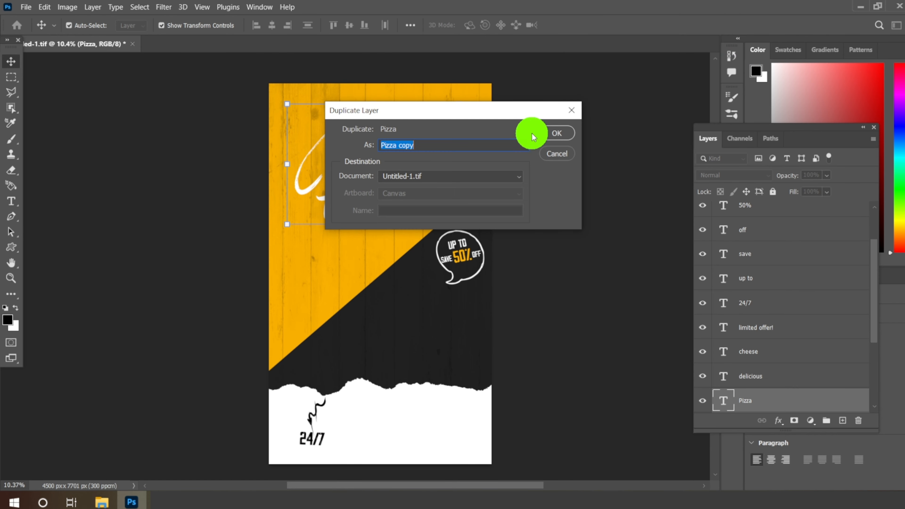
pyautogui.press('Return')
pyautogui.scroll(1, 374, 162)
pyautogui.moveTo(367, 183); pyautogui.dragTo(354, 313)
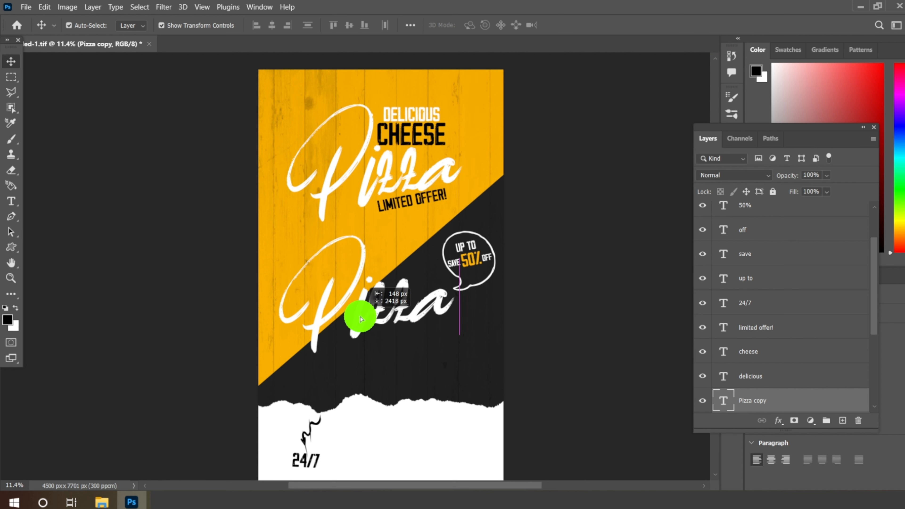
# Step: Replace the text of the Pizza copy with Home Delivery
pyautogui.click(11, 201)
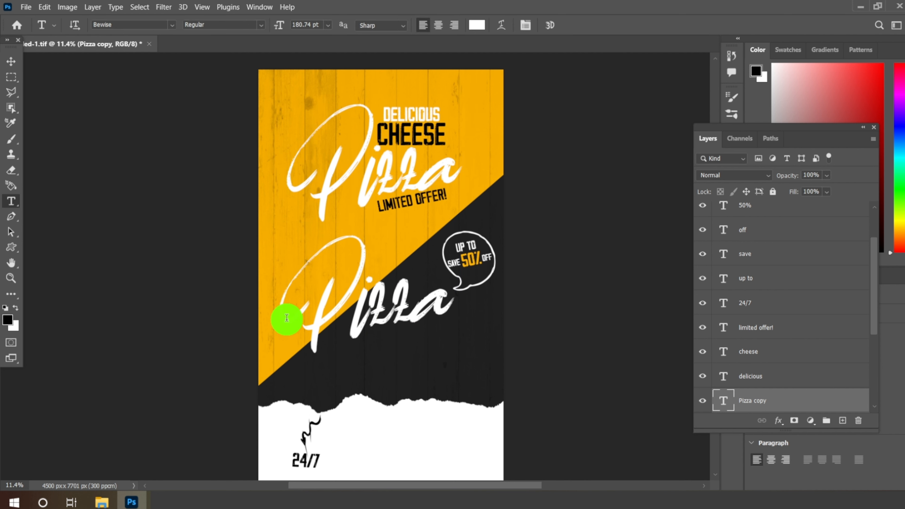
pyautogui.moveTo(287, 317); pyautogui.dragTo(470, 320)
pyautogui.write('Ho')
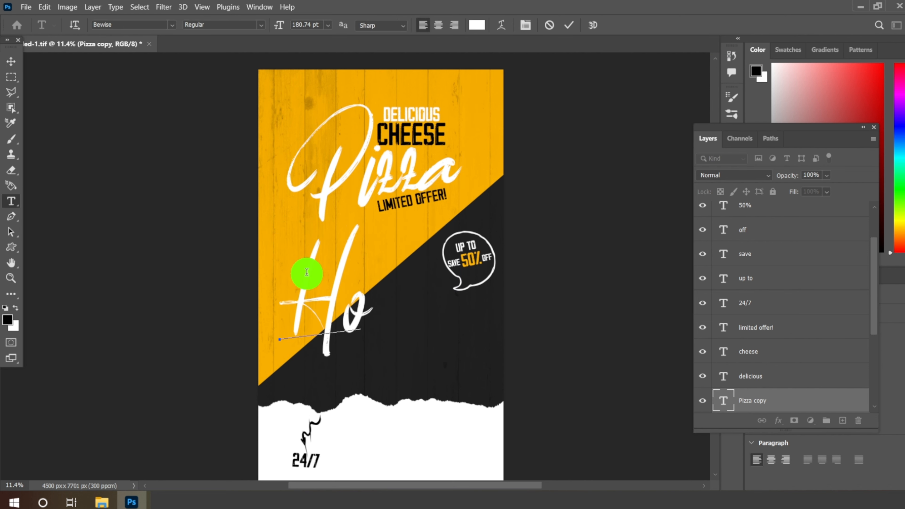
pyautogui.write('n')
pyautogui.press('BackSpace')
pyautogui.write('me')
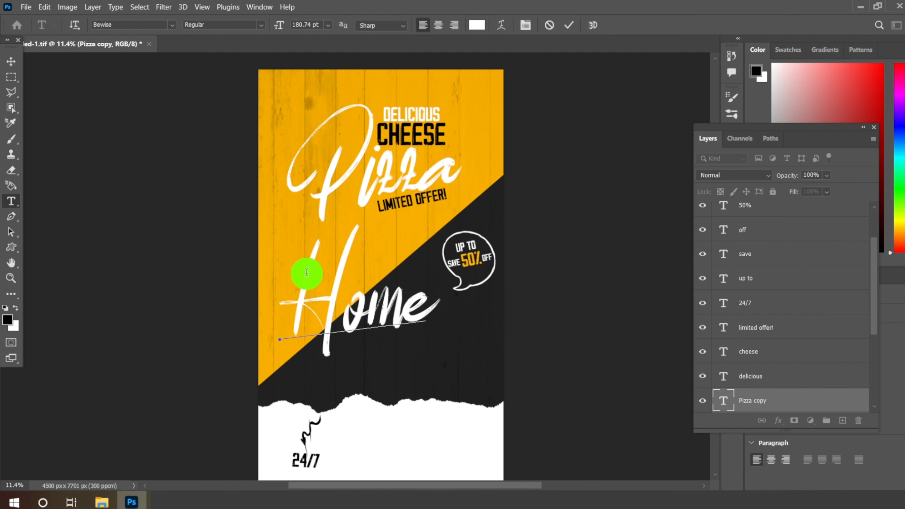
pyautogui.write(' D')
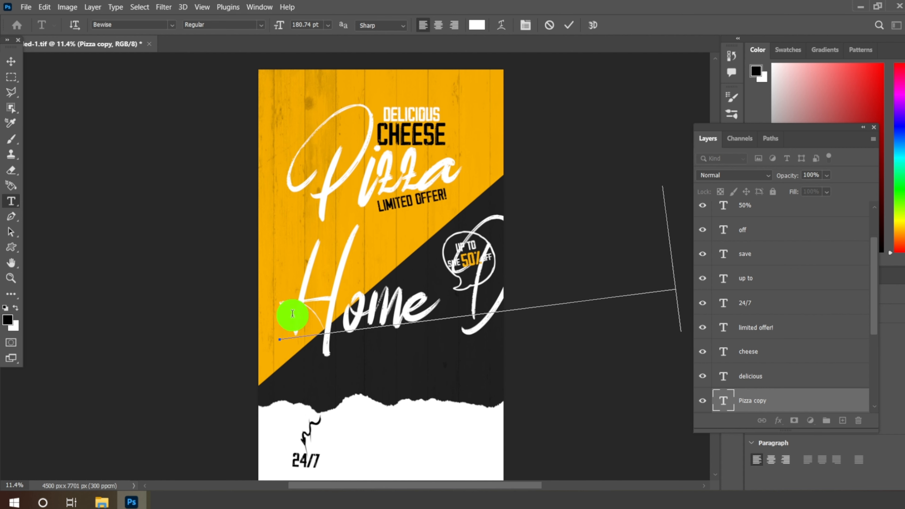
# Step: Set the Home Delivery text colour to black and its font size to 18 pt
pyautogui.moveTo(288, 314); pyautogui.dragTo(686, 305)
pyautogui.click(474, 32)
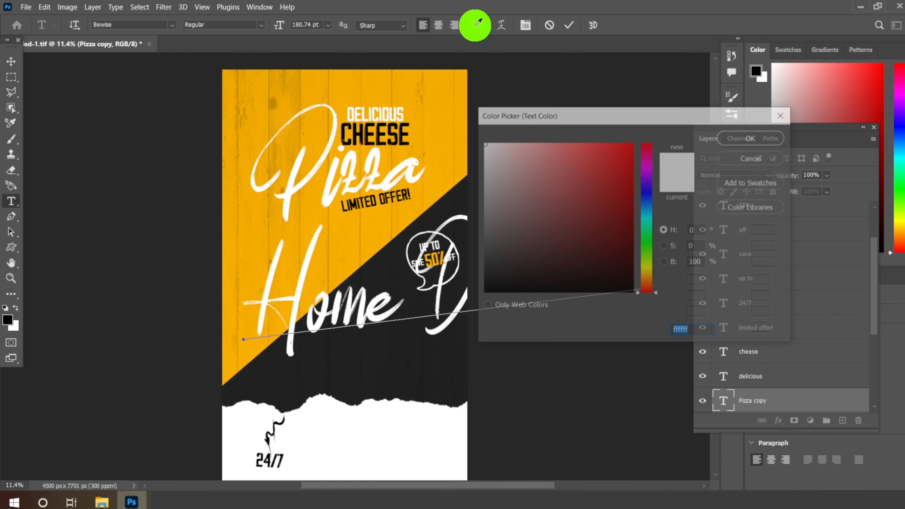
pyautogui.click(493, 270)
pyautogui.click(732, 140)
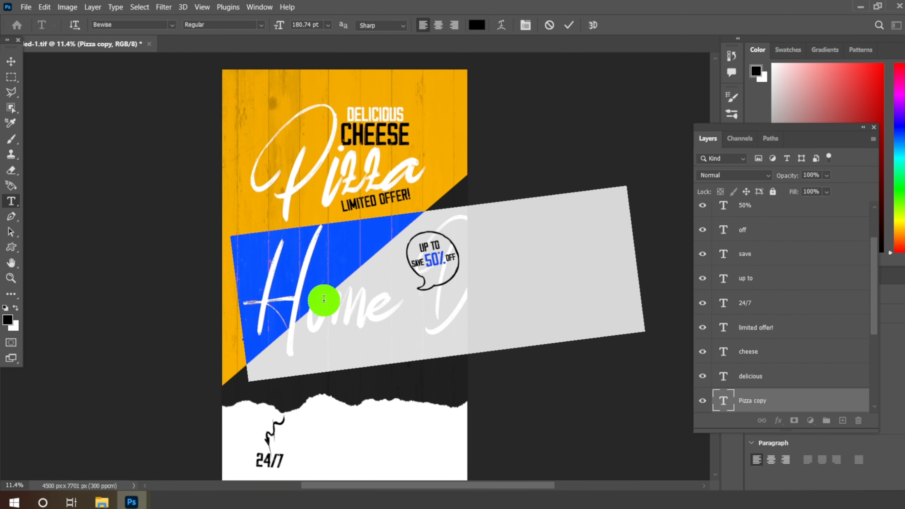
pyautogui.click(328, 24)
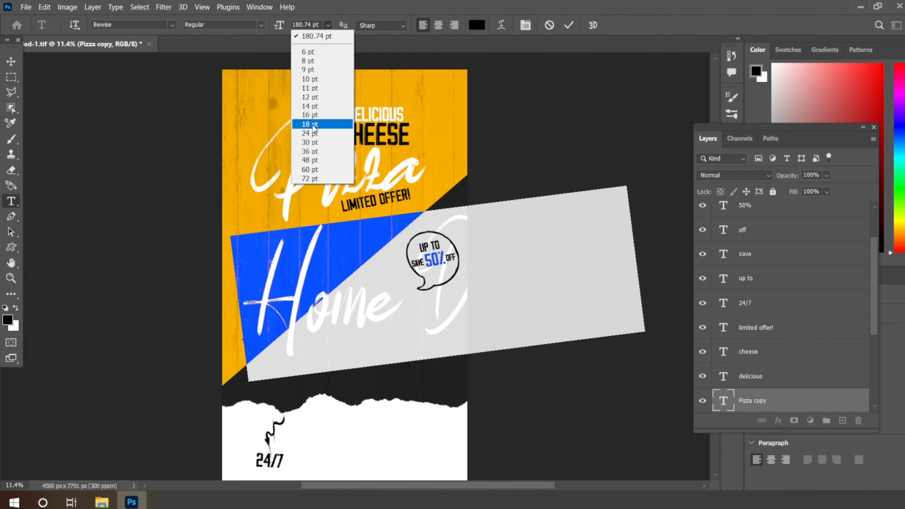
pyautogui.click(309, 124)
pyautogui.click(11, 61)
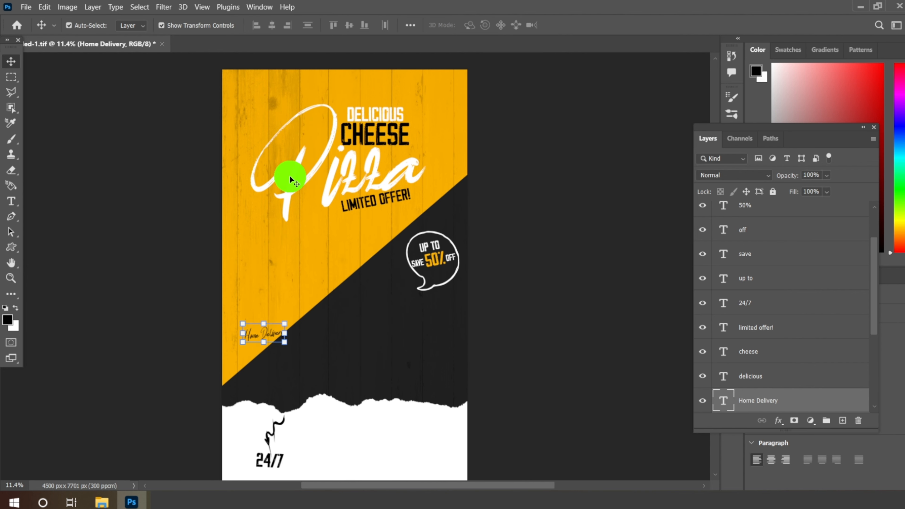
# Step: Move the Home Delivery text onto the white paper beneath 24/7 and rotate it slightly clockwise
pyautogui.scroll(-6, 295, 165)
pyautogui.scroll(8, 272, 313)
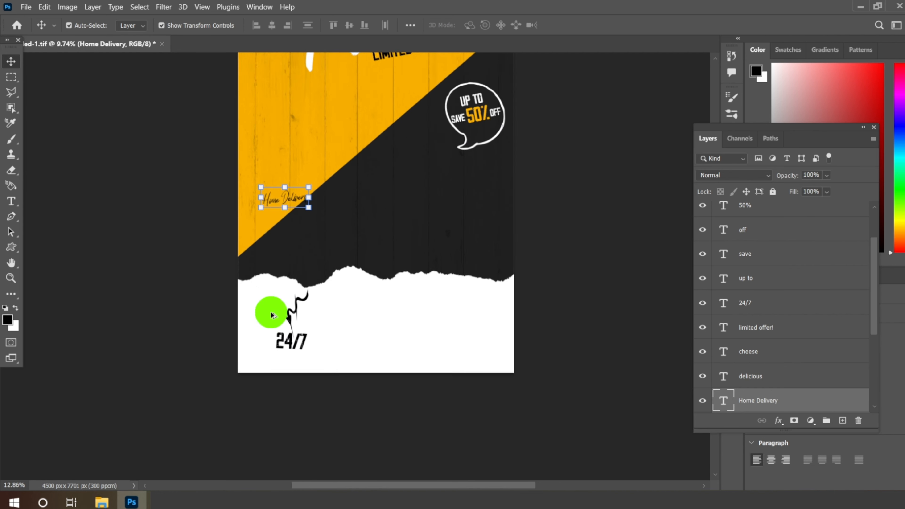
pyautogui.moveTo(311, 202); pyautogui.dragTo(314, 364)
pyautogui.scroll(4, 293, 380)
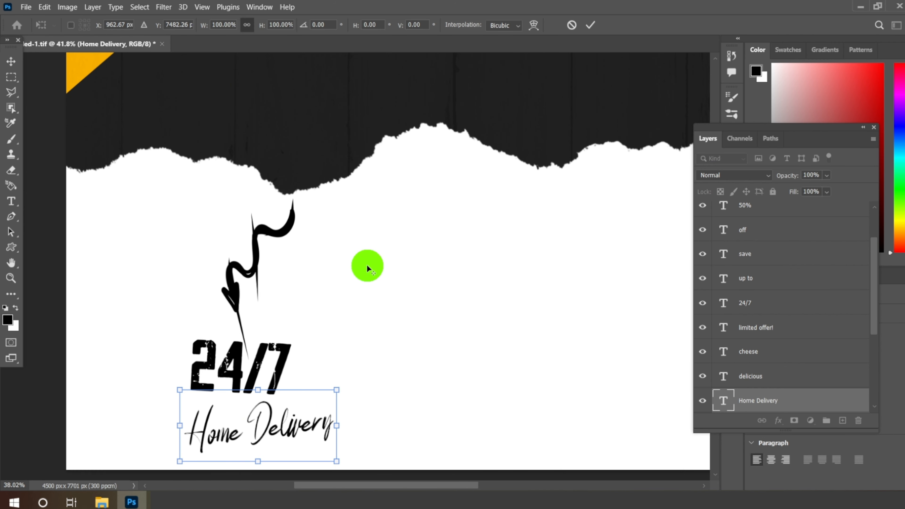
pyautogui.scroll(3, 263, 378)
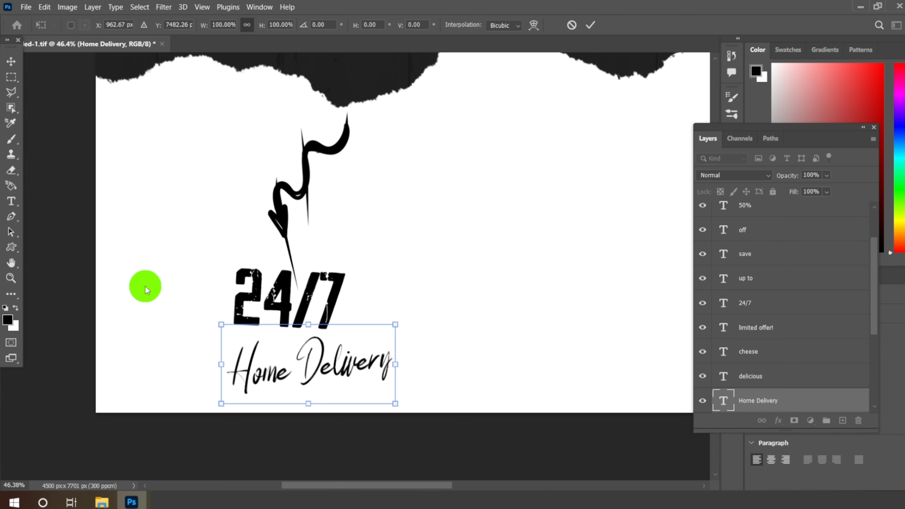
pyautogui.moveTo(195, 302); pyautogui.dragTo(195, 302)
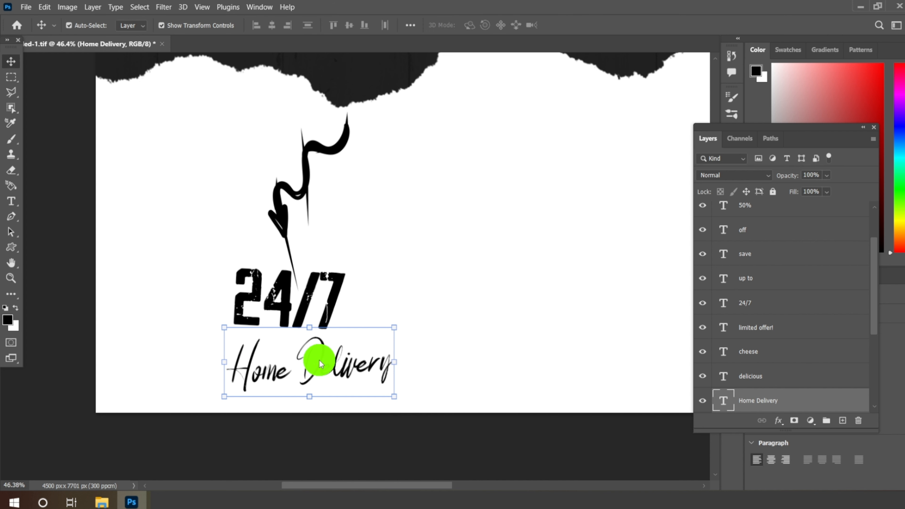
# Step: Set the Home Delivery font size to 24 pt and shift the text back under 24/7
pyautogui.click(11, 201)
pyautogui.click(327, 24)
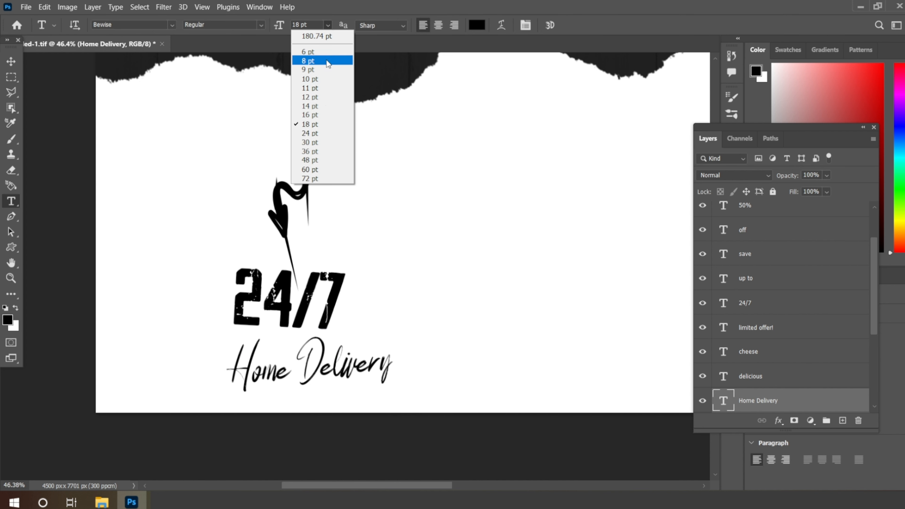
pyautogui.click(323, 125)
pyautogui.click(11, 61)
pyautogui.moveTo(365, 375); pyautogui.dragTo(327, 388)
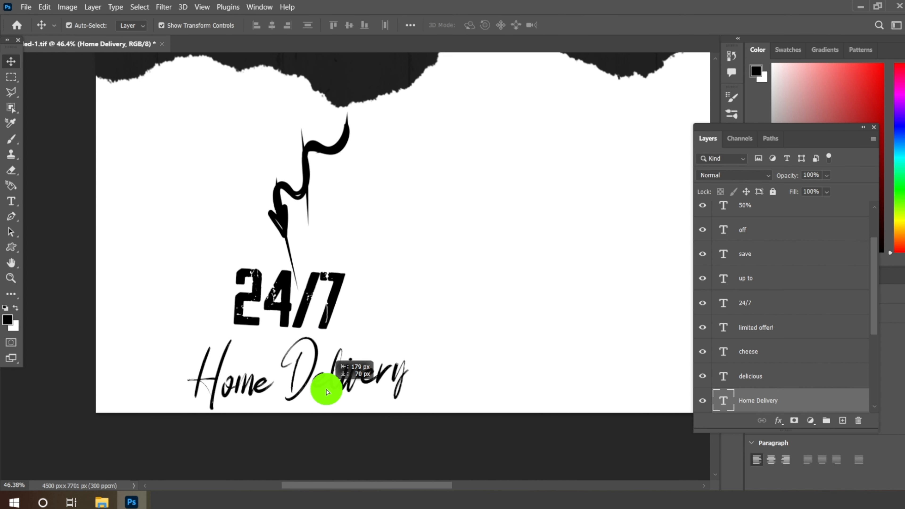
# Step: Rotate the Home Delivery text slightly and nudge it closer beneath 24/7
pyautogui.click(433, 311)
pyautogui.moveTo(438, 309); pyautogui.dragTo(439, 313)
pyautogui.press('Return')
pyautogui.moveTo(326, 380); pyautogui.dragTo(318, 374)
# Step: Add a new text line in the Finder font to the right of 24/7 and enter the contact phone number
pyautogui.scroll(-8, 321, 348)
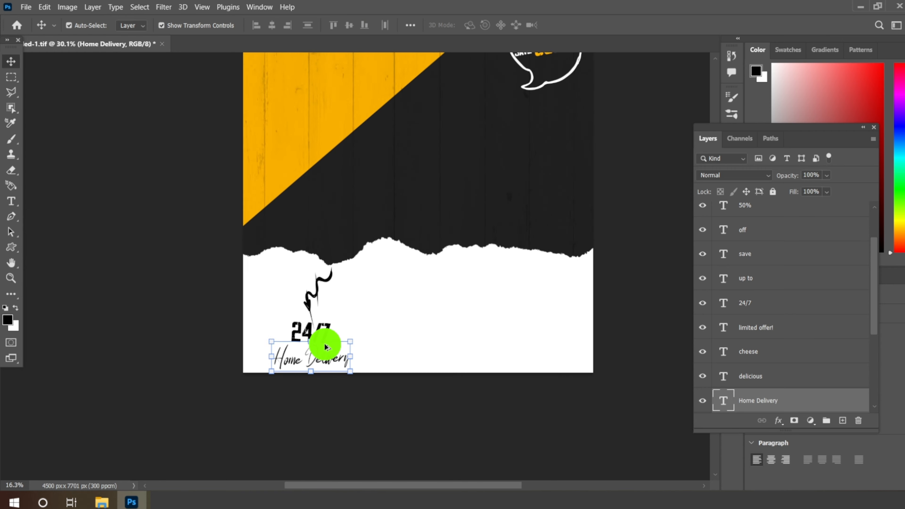
pyautogui.scroll(6, 375, 221)
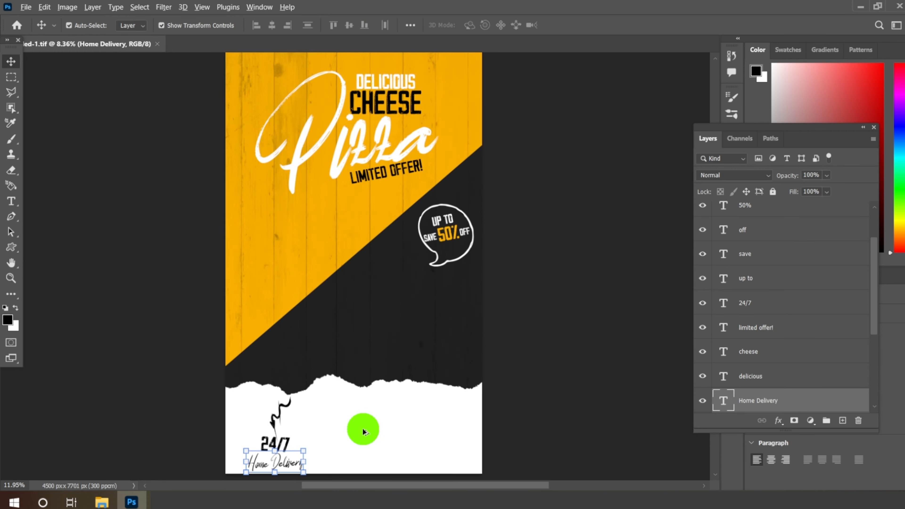
pyautogui.scroll(-2, 363, 426)
pyautogui.scroll(4, 362, 413)
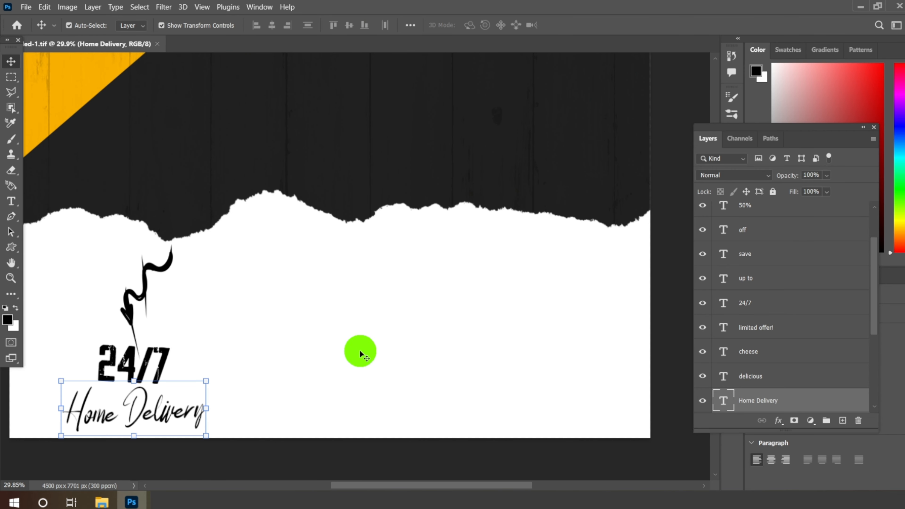
pyautogui.click(11, 201)
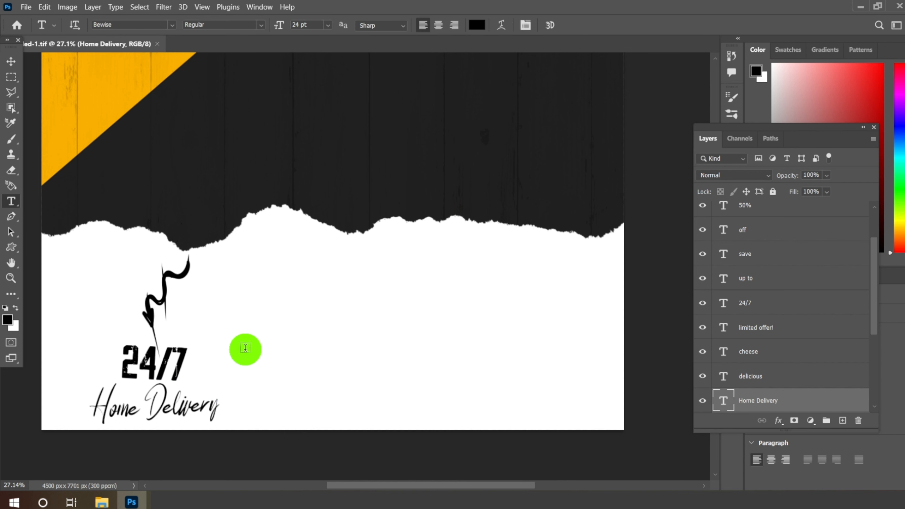
pyautogui.click(300, 333)
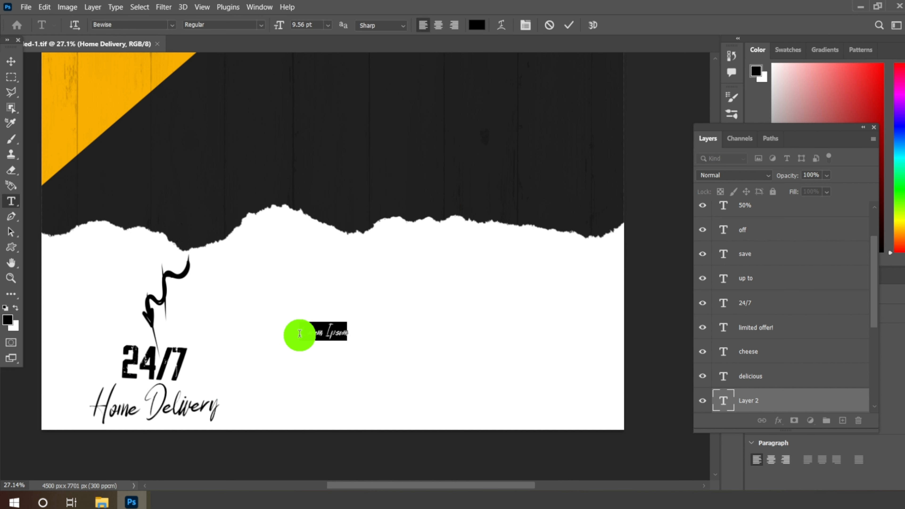
pyautogui.click(171, 27)
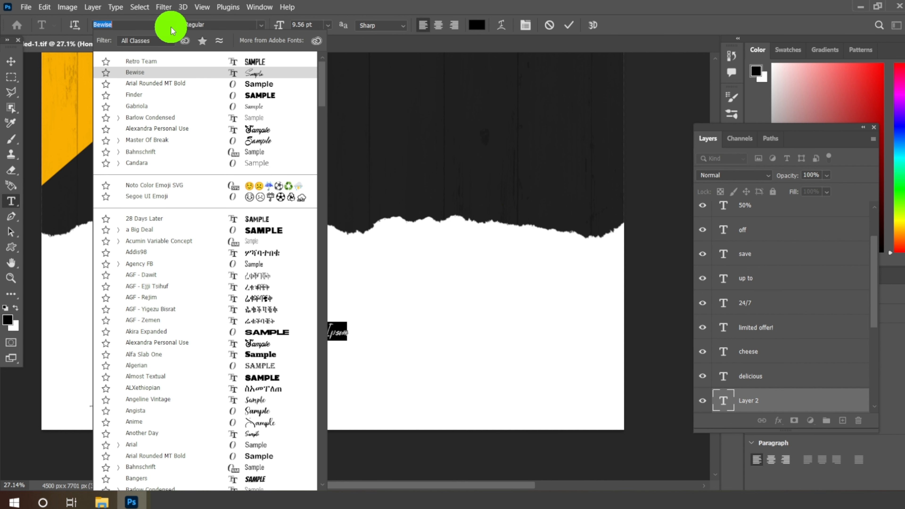
pyautogui.press('Up')
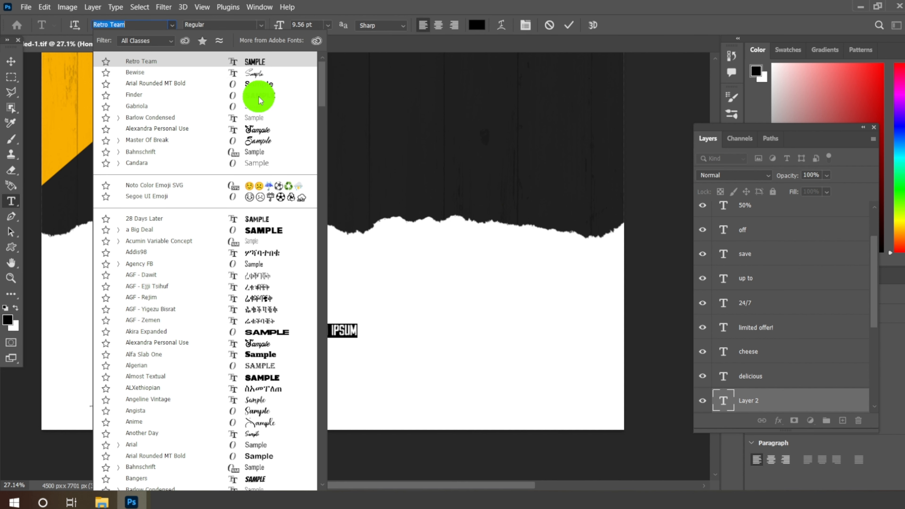
pyautogui.click(258, 96)
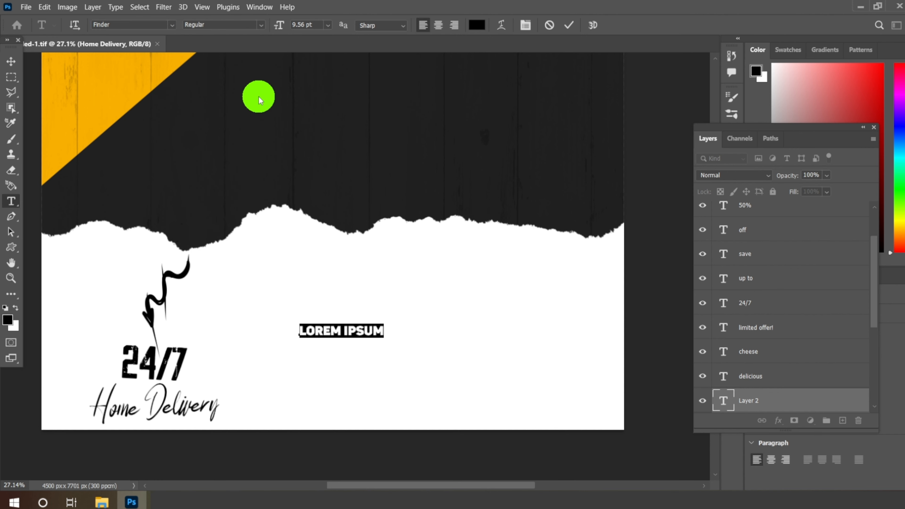
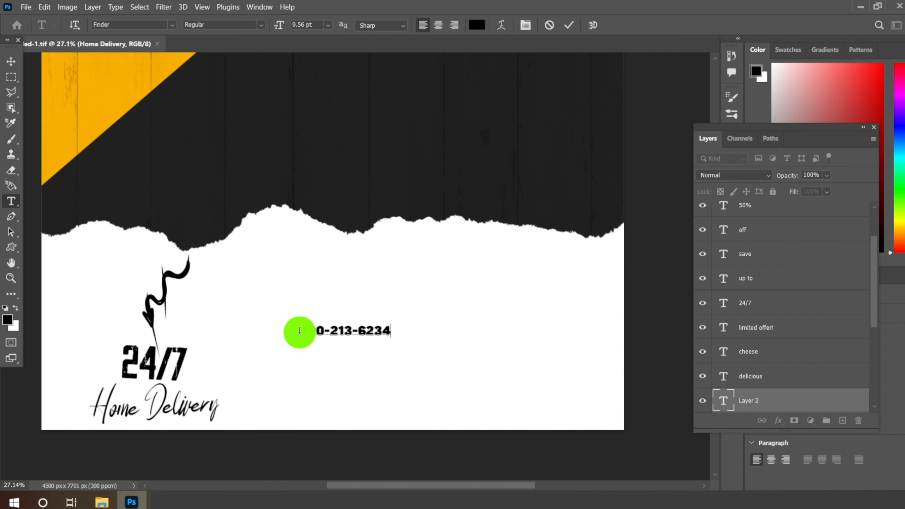
# Step: Try the phone number at 36 pt and settle on a font size of 18 pt
pyautogui.moveTo(299, 330); pyautogui.dragTo(436, 331)
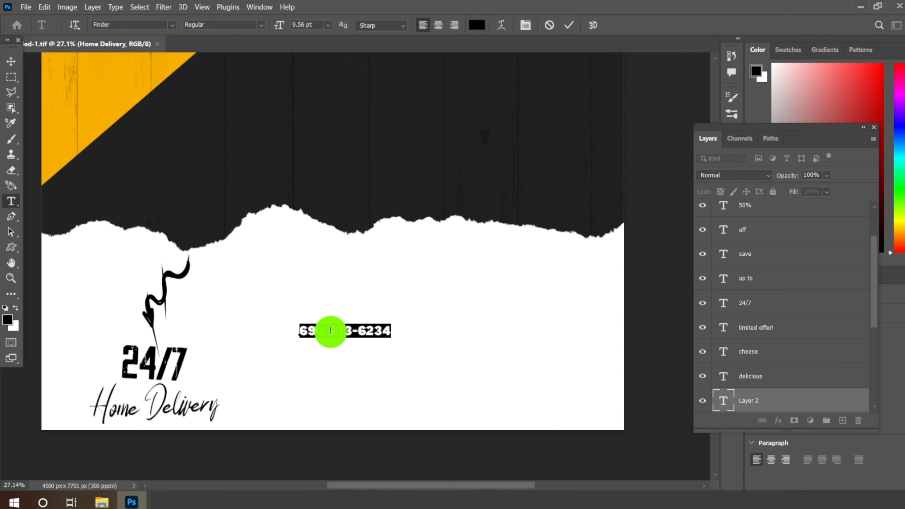
pyautogui.click(328, 25)
pyautogui.click(319, 148)
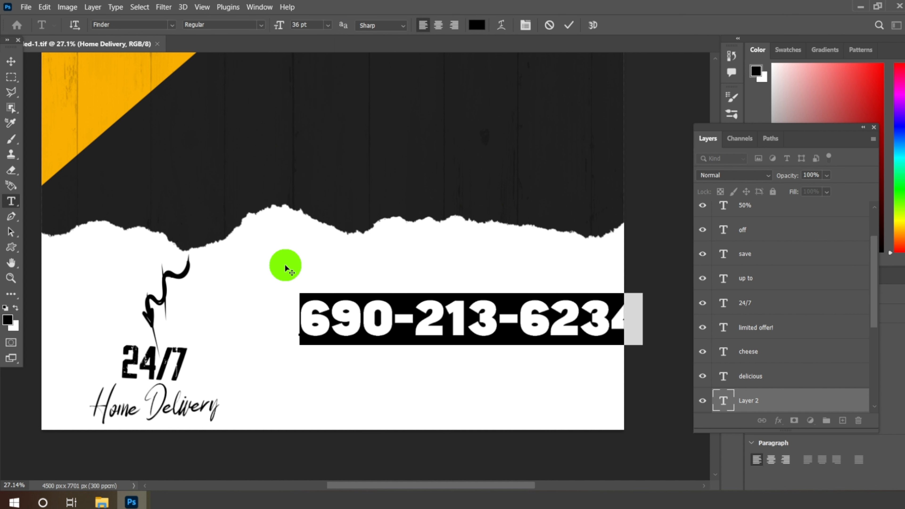
pyautogui.click(328, 25)
pyautogui.click(305, 128)
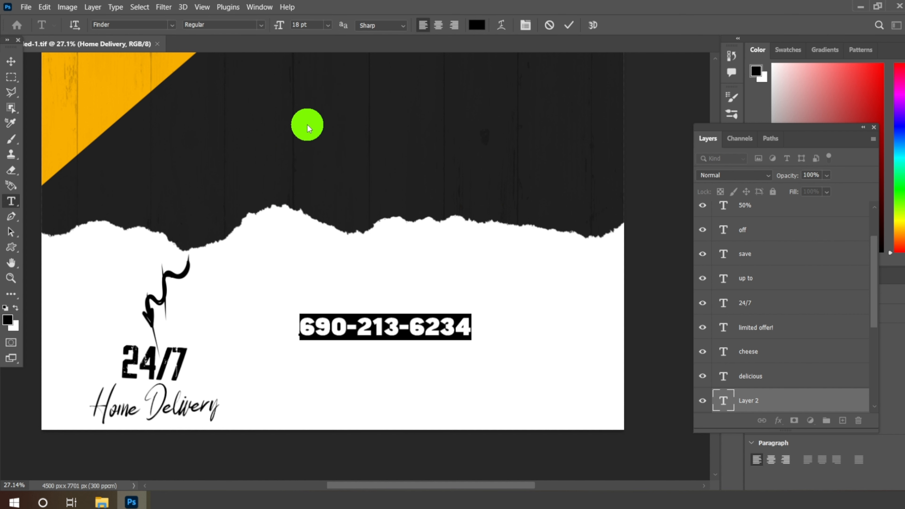
# Step: Move the phone number down beside 24/7, then duplicate its layer and place the copy directly below
pyautogui.click(4, 69)
pyautogui.moveTo(418, 326); pyautogui.dragTo(392, 367)
pyautogui.rightClick(762, 398)
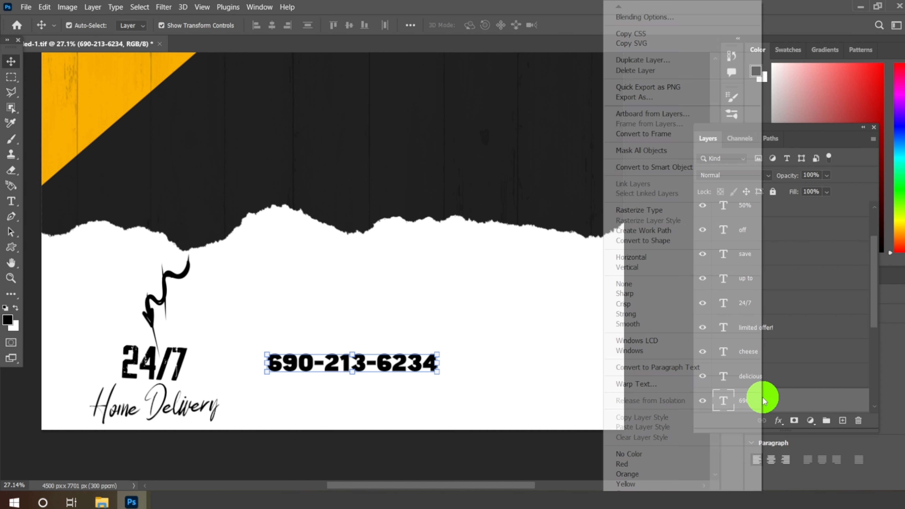
pyautogui.click(642, 61)
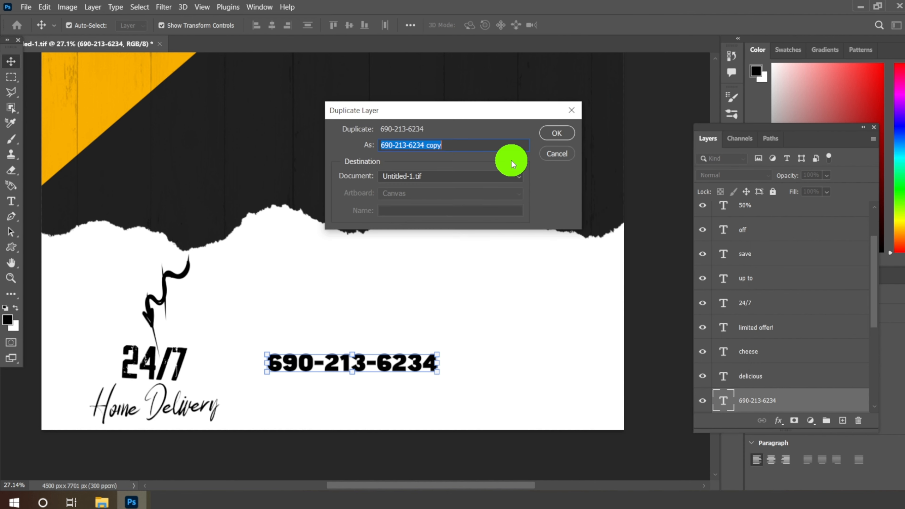
pyautogui.click(551, 130)
pyautogui.moveTo(382, 366); pyautogui.dragTo(380, 393)
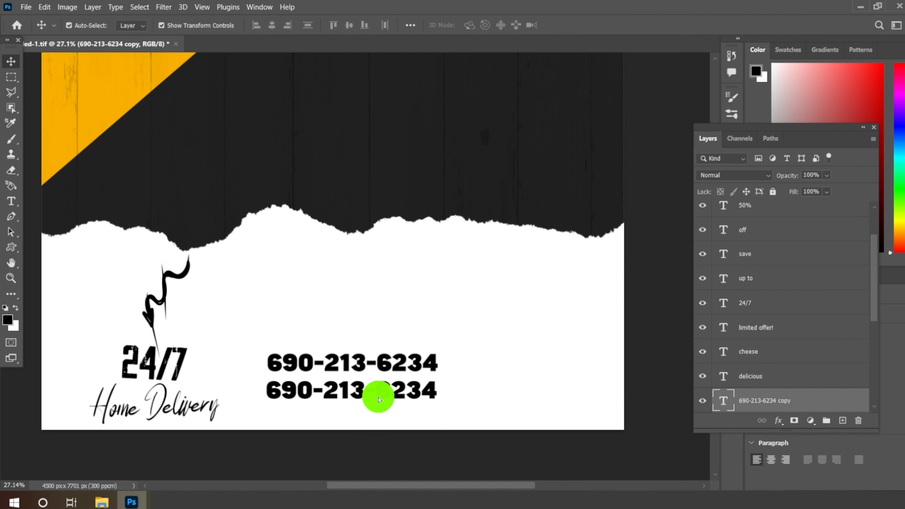
pyautogui.click(16, 205)
pyautogui.moveTo(265, 391); pyautogui.dragTo(486, 390)
pyautogui.write('www.your we')
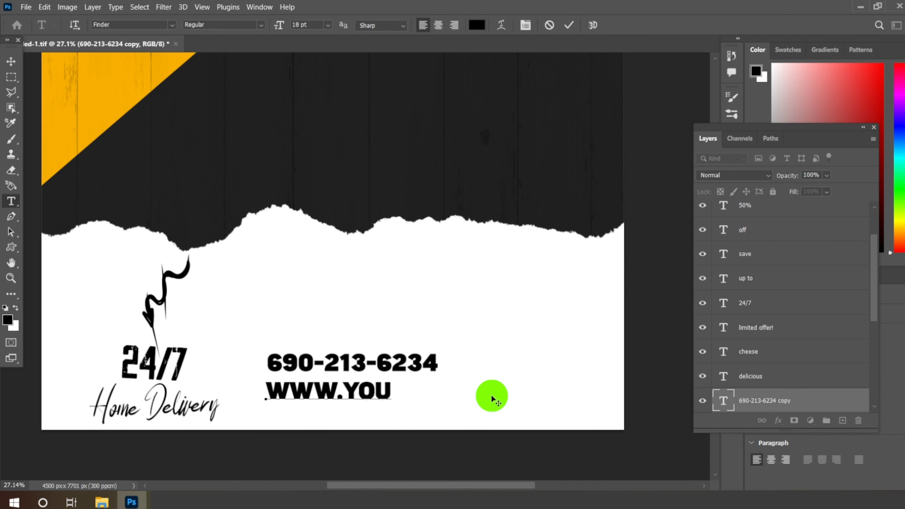
pyautogui.write('b')
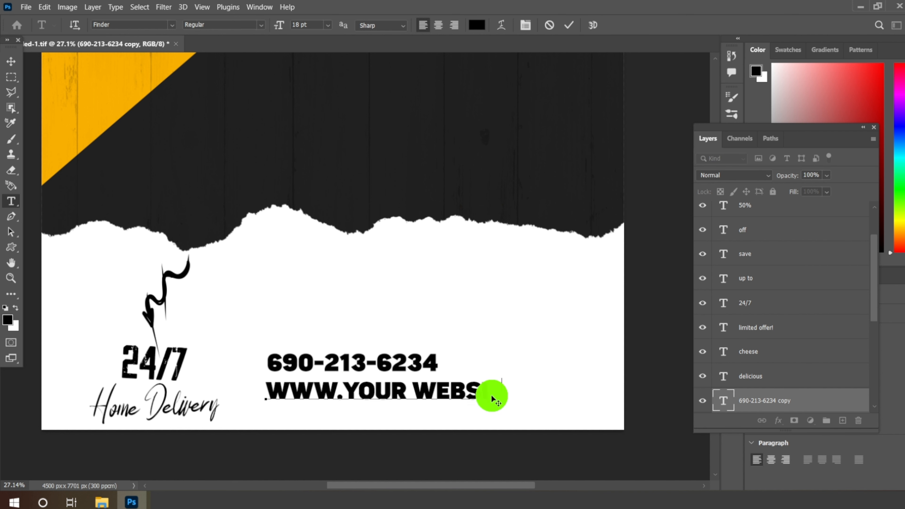
pyautogui.write('sit.com')
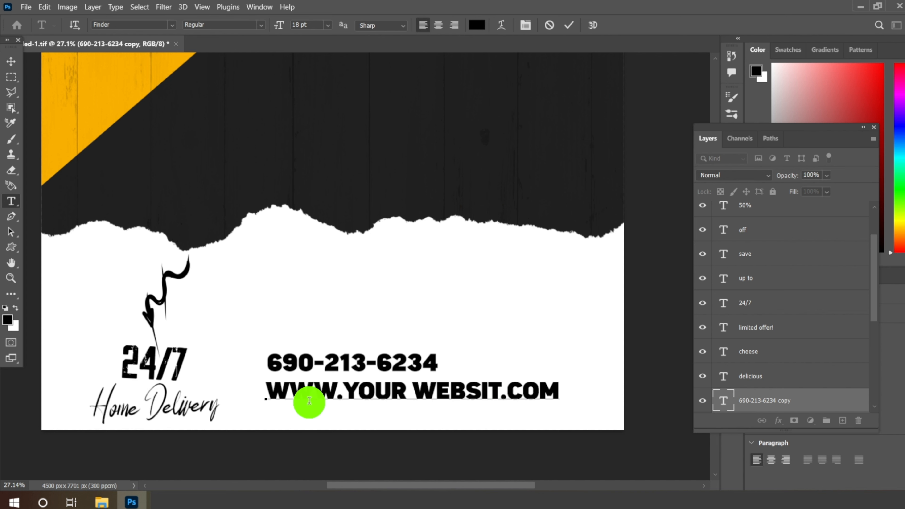
# Step: Preview several fonts on the whole website line and set it to Barlow Condensed
pyautogui.moveTo(271, 392); pyautogui.dragTo(575, 394)
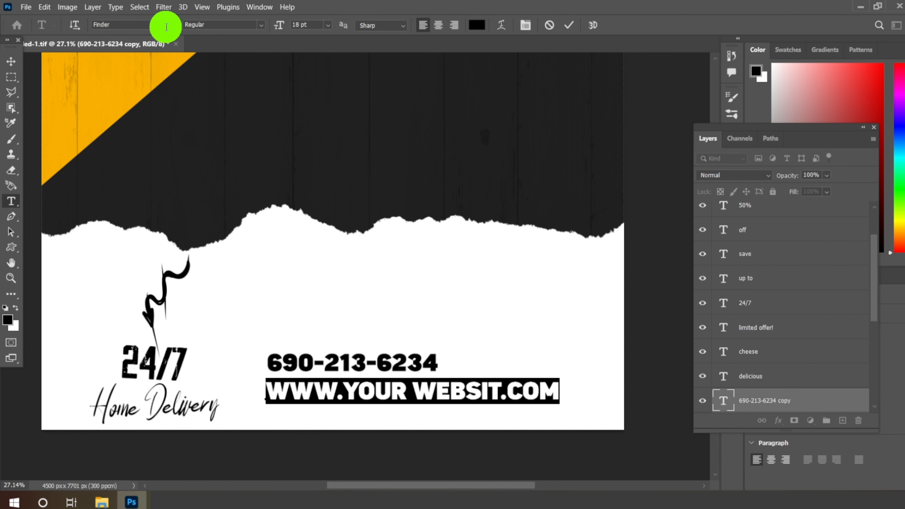
pyautogui.click(177, 25)
pyautogui.press('Down')
pyautogui.press('Down')
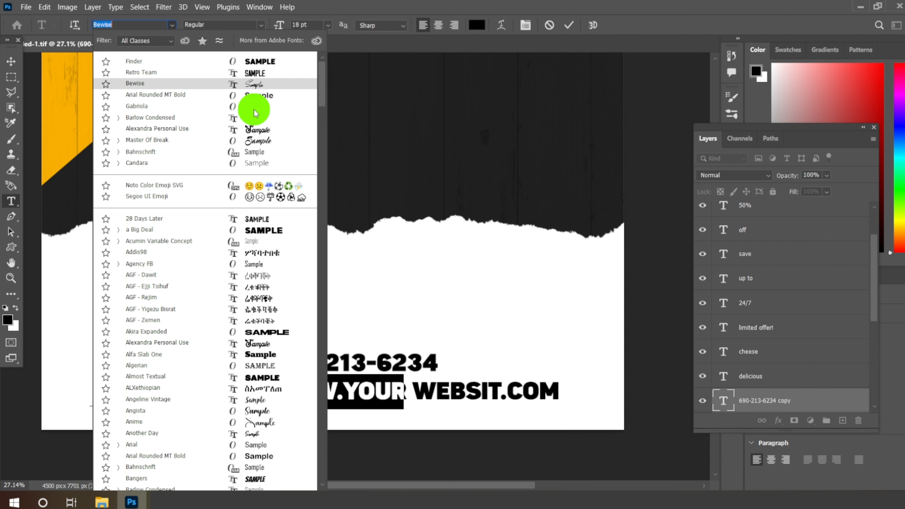
pyautogui.press('Down')
pyautogui.press('Down')
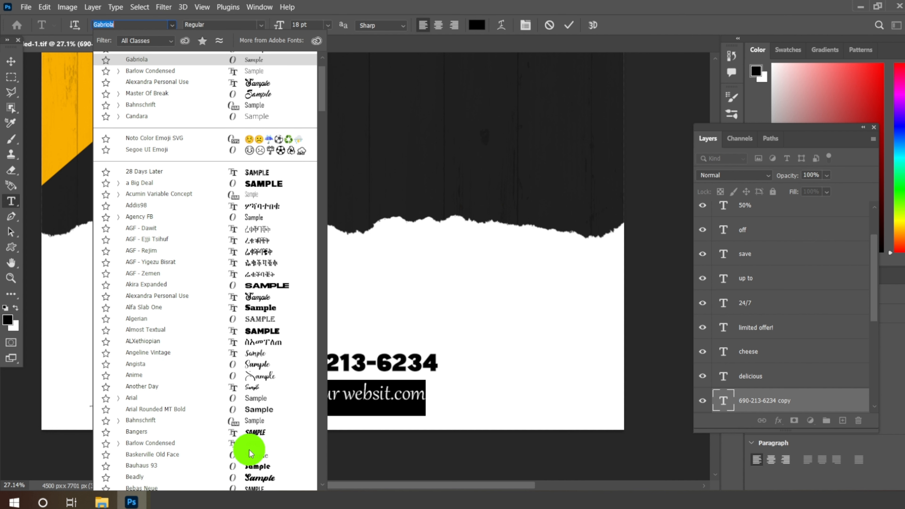
pyautogui.press('Down')
pyautogui.scroll(-3, 249, 449)
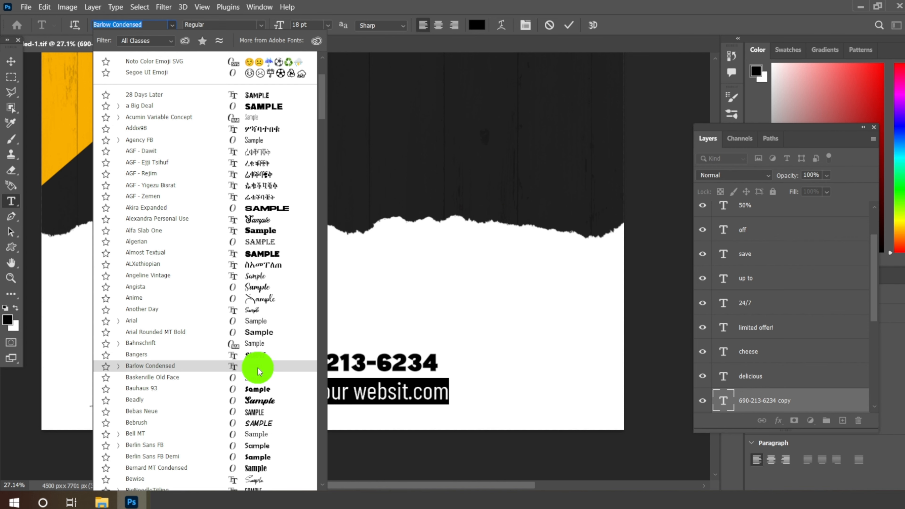
pyautogui.click(256, 366)
# Step: Reduce the website line's font size to 14 pt
pyautogui.click(327, 25)
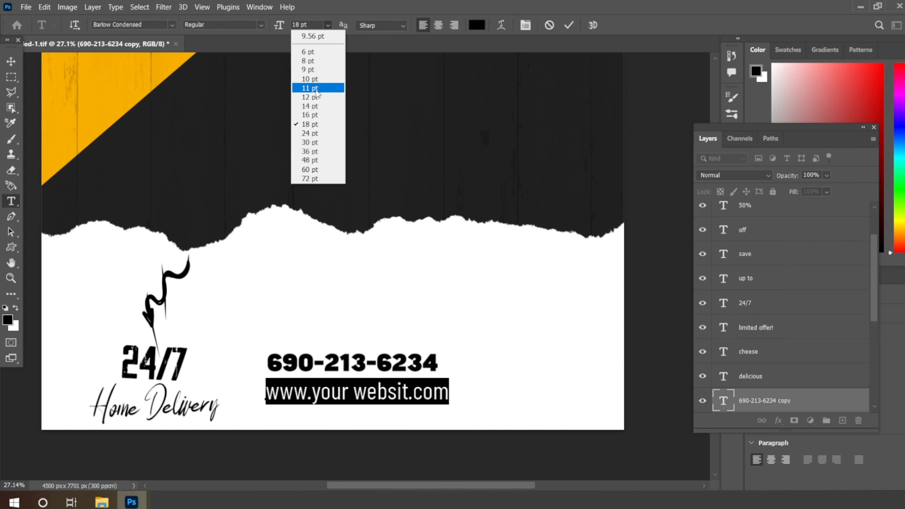
pyautogui.click(310, 106)
pyautogui.click(5, 64)
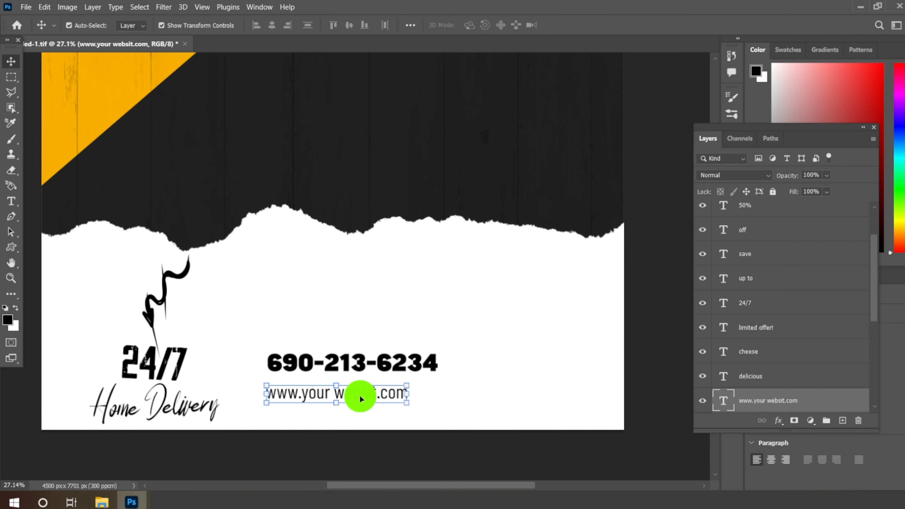
# Step: Center the website line beneath the phone number and shift both lines slightly down together
pyautogui.scroll(3, 377, 403)
pyautogui.scroll(-1, 312, 310)
pyautogui.moveTo(327, 381); pyautogui.dragTo(351, 390)
pyautogui.moveTo(385, 331); pyautogui.dragTo(382, 357)
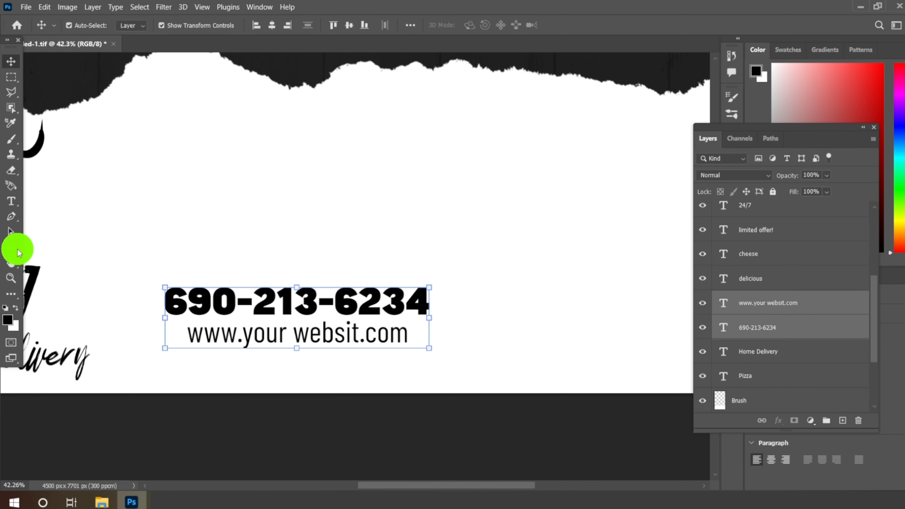
# Step: Set up the Rectangle tool with a yellow-orange fill of RGB 255, 180, 0 and no stroke
pyautogui.rightClick(14, 247)
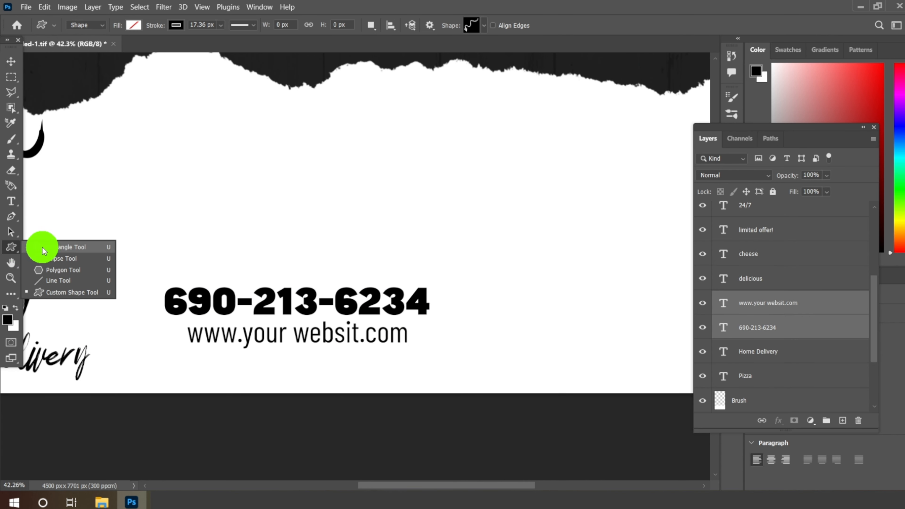
pyautogui.click(43, 248)
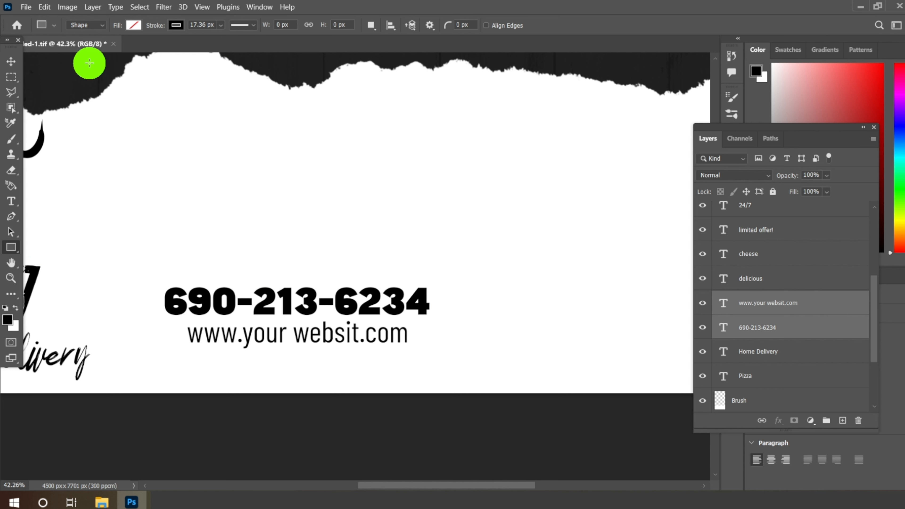
pyautogui.click(136, 26)
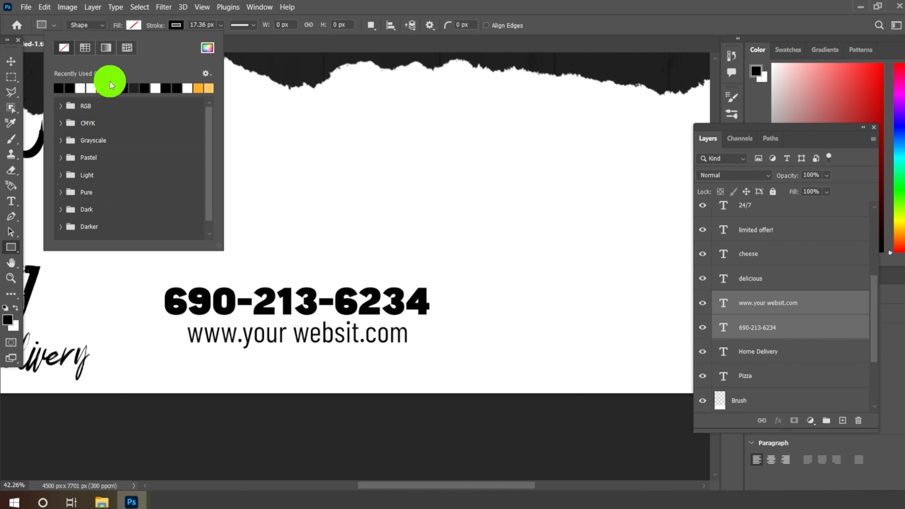
pyautogui.click(111, 85)
pyautogui.click(134, 25)
pyautogui.click(133, 25)
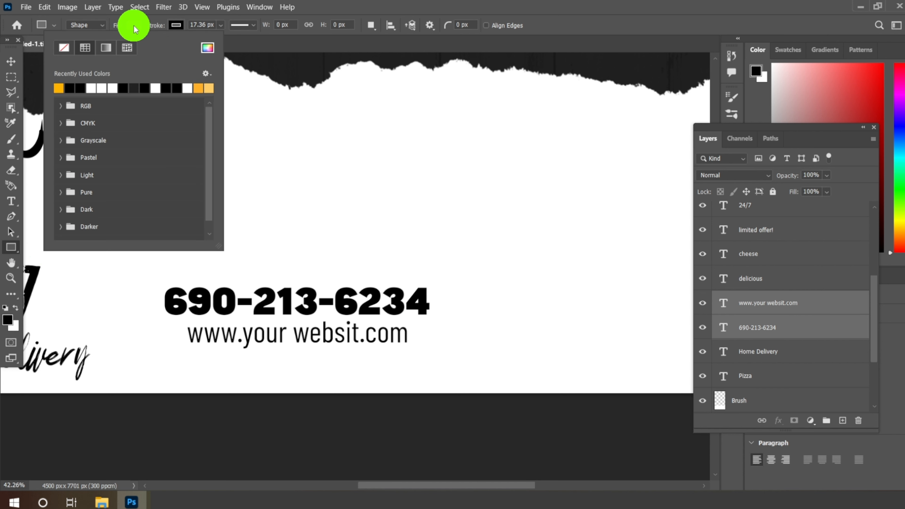
pyautogui.click(208, 46)
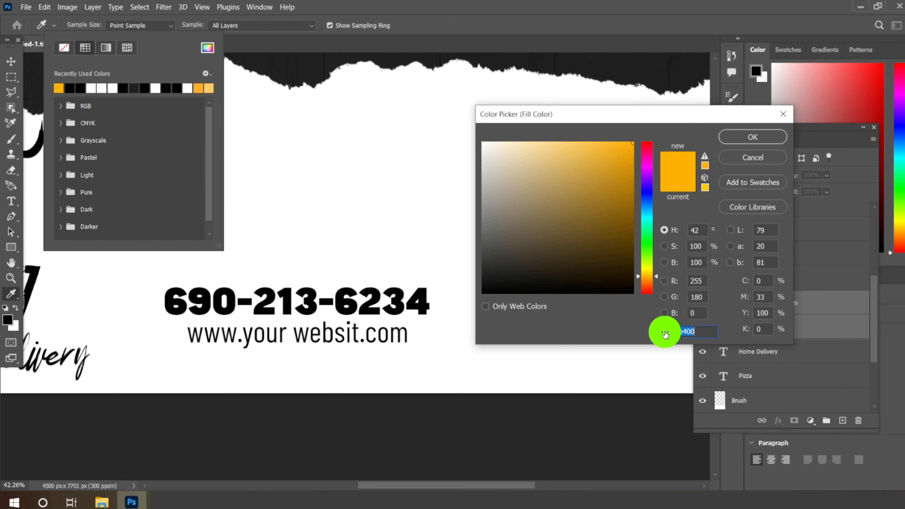
pyautogui.click(734, 139)
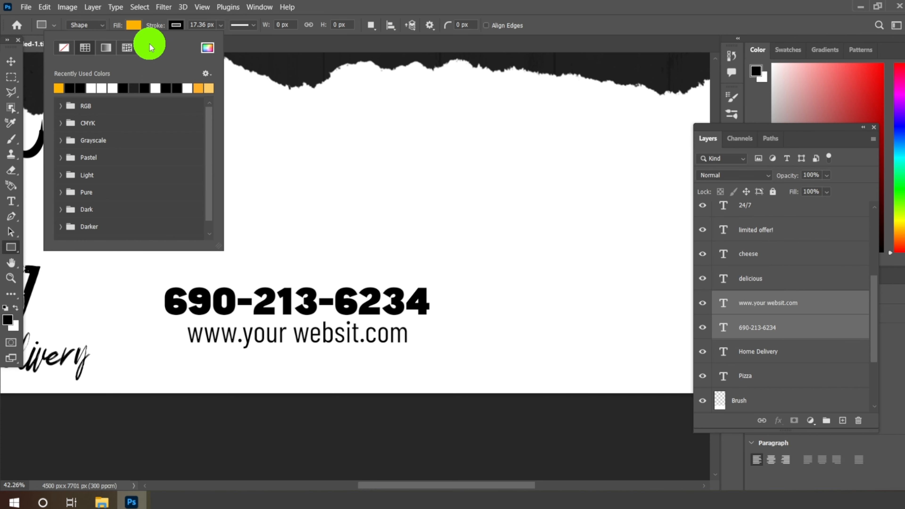
pyautogui.click(175, 25)
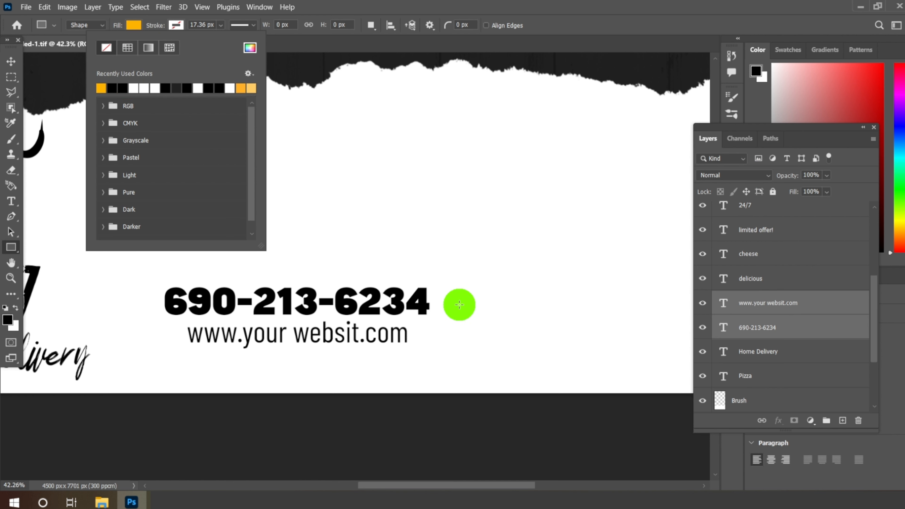
pyautogui.click(170, 26)
# Step: Draw a rectangle about 985 × 246 px in the white footer to the right of the phone number
pyautogui.scroll(-6, 252, 164)
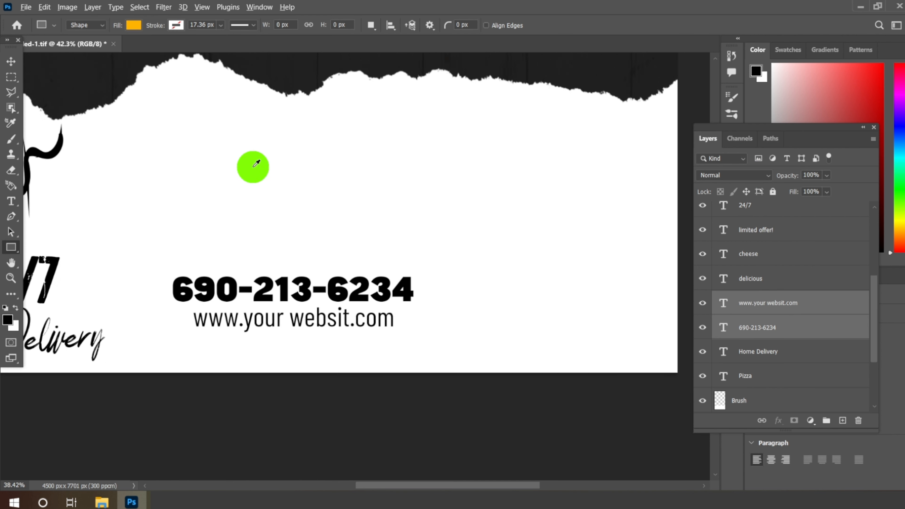
pyautogui.scroll(5, 500, 236)
pyautogui.moveTo(336, 223); pyautogui.dragTo(506, 264)
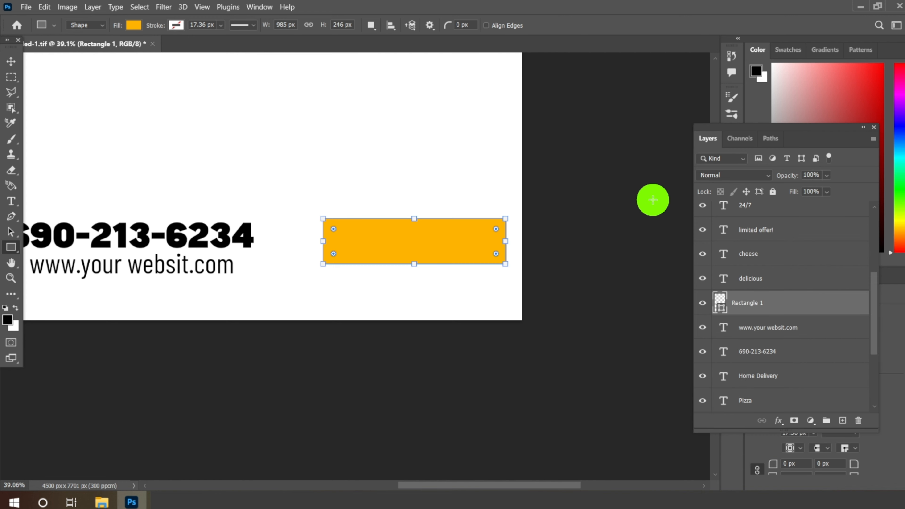
# Step: Uncover the rectangle's shape properties and bring its corner radius settings into view
pyautogui.moveTo(791, 128); pyautogui.dragTo(661, 93)
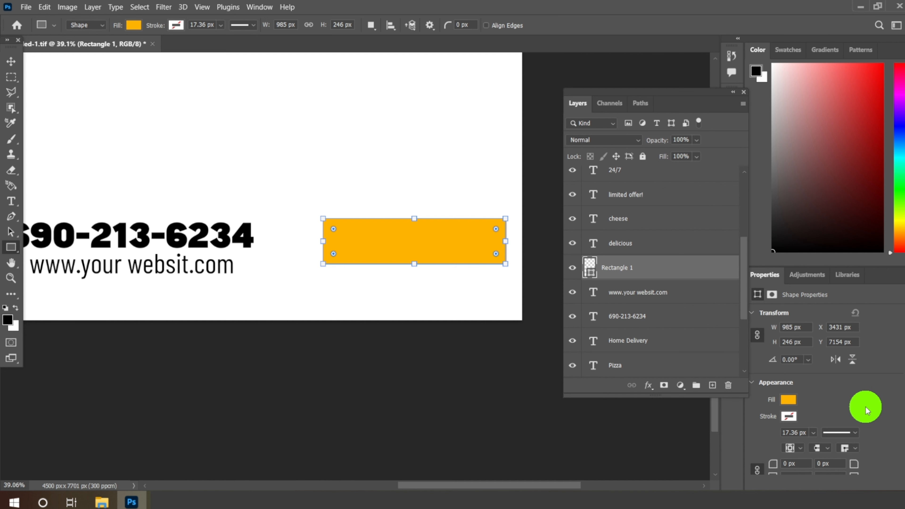
pyautogui.scroll(-3, 865, 407)
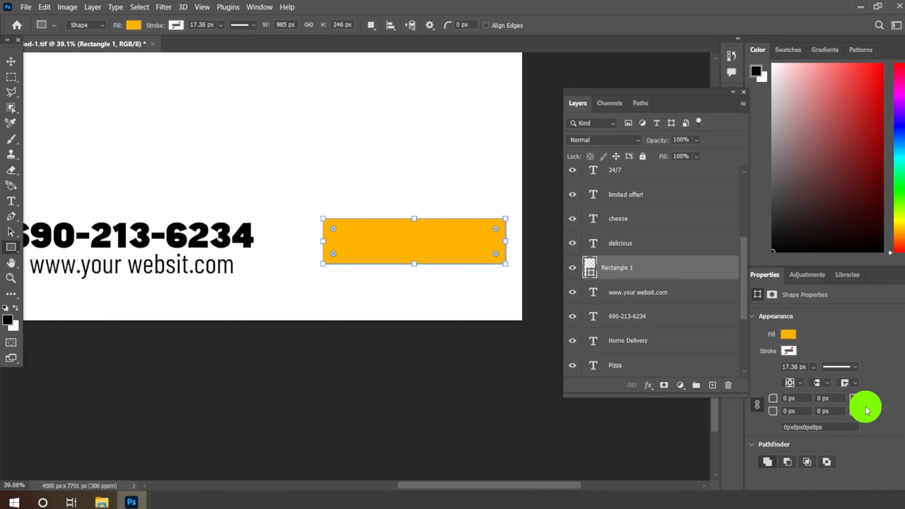
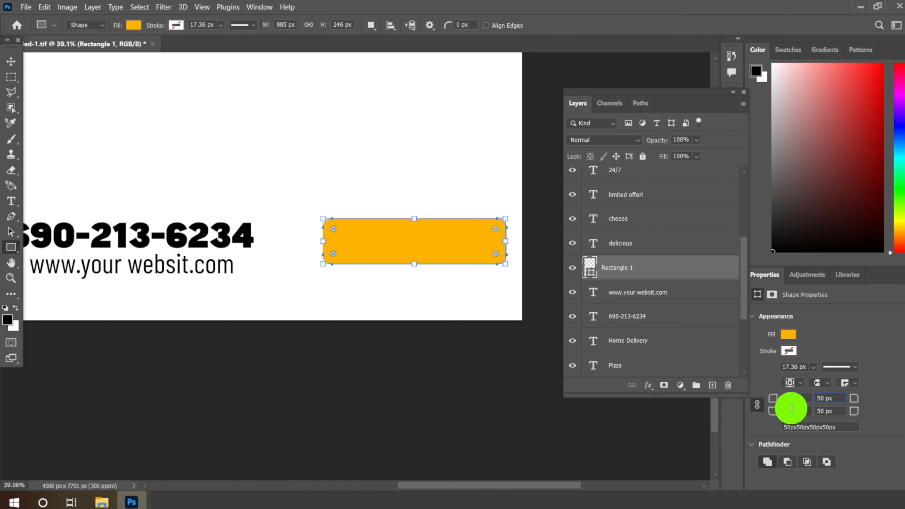
# Step: Set all four corner radii of the yellow-orange rectangle to 120 px
pyautogui.doubleClick(787, 398)
pyautogui.write('120')
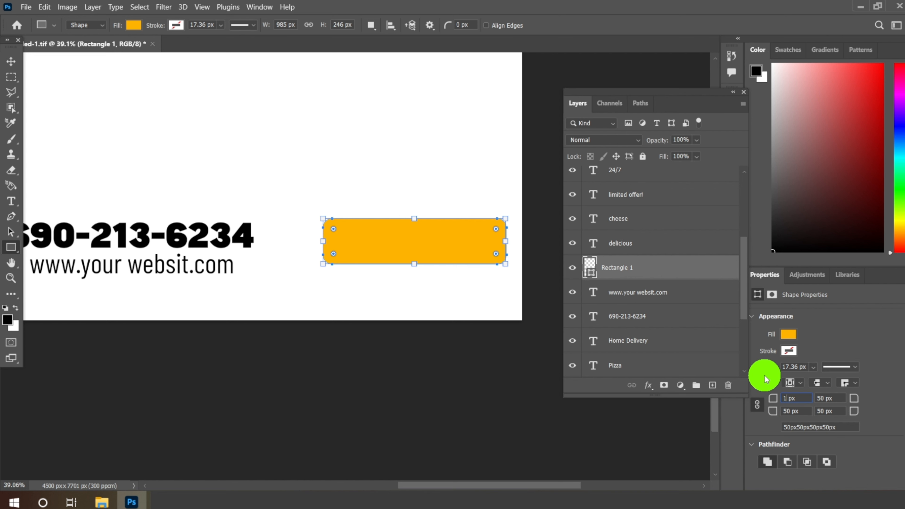
pyautogui.click(829, 398)
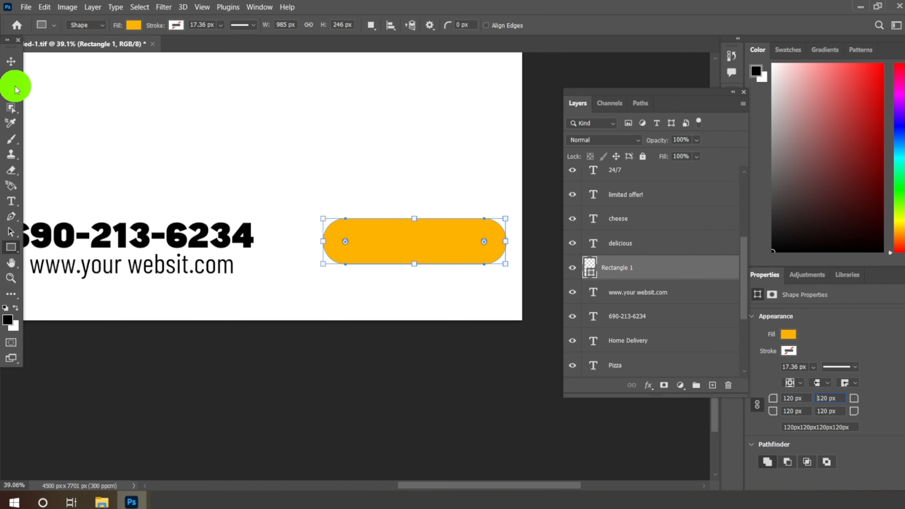
# Step: Move the rounded rectangle about 72 px left and 37 px down in the white footer
pyautogui.click(11, 61)
pyautogui.moveTo(389, 258); pyautogui.dragTo(401, 249)
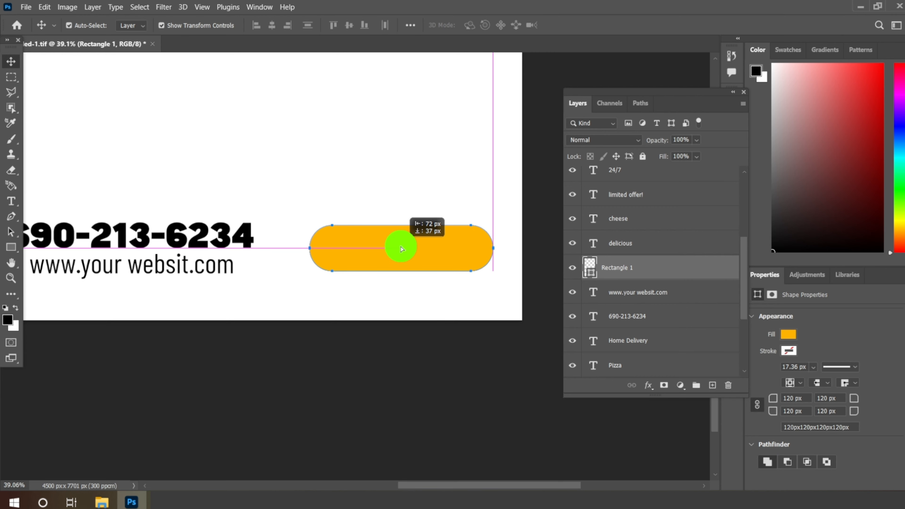
pyautogui.scroll(-4, 401, 249)
# Step: Duplicate the phone number text layer and place the copy in the empty footer space above the original
pyautogui.scroll(3, 323, 258)
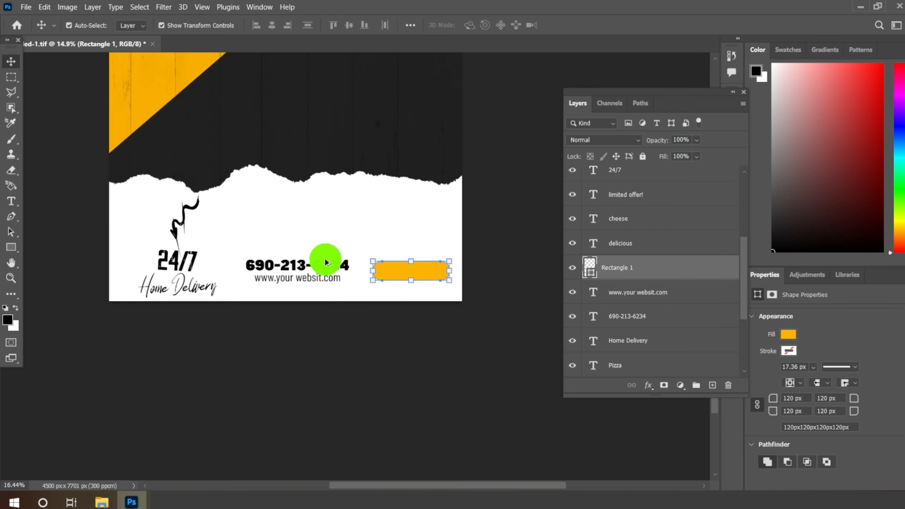
pyautogui.click(325, 270)
pyautogui.rightClick(606, 307)
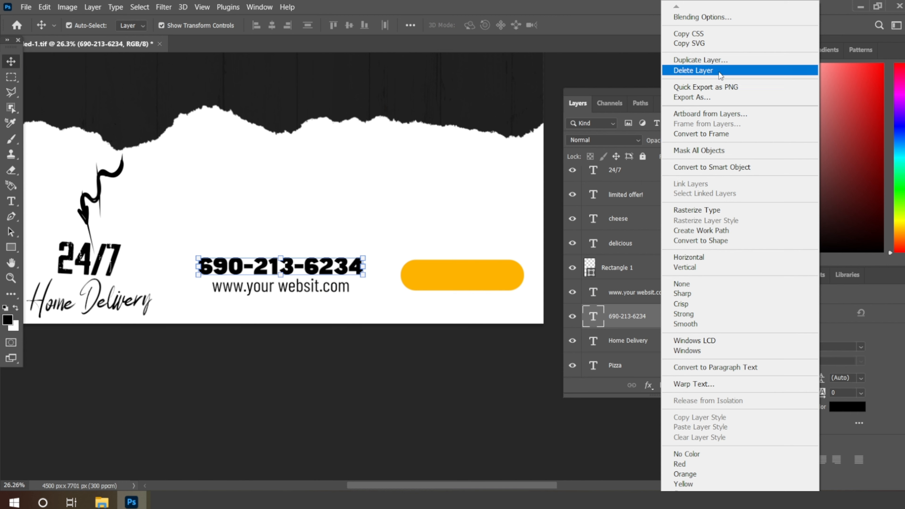
pyautogui.click(714, 60)
pyautogui.click(548, 130)
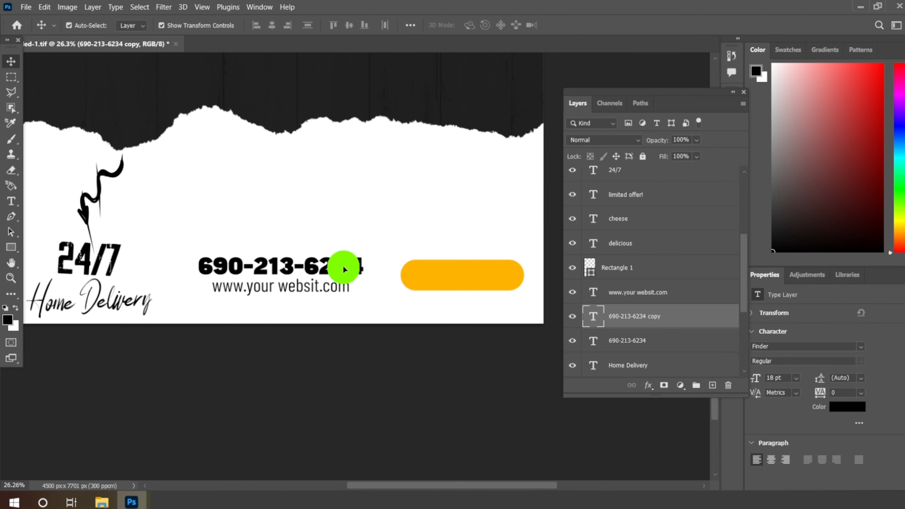
pyautogui.moveTo(343, 265); pyautogui.dragTo(397, 213)
# Step: Replace the duplicated phone number text with "ORDER NOW"
pyautogui.click(10, 202)
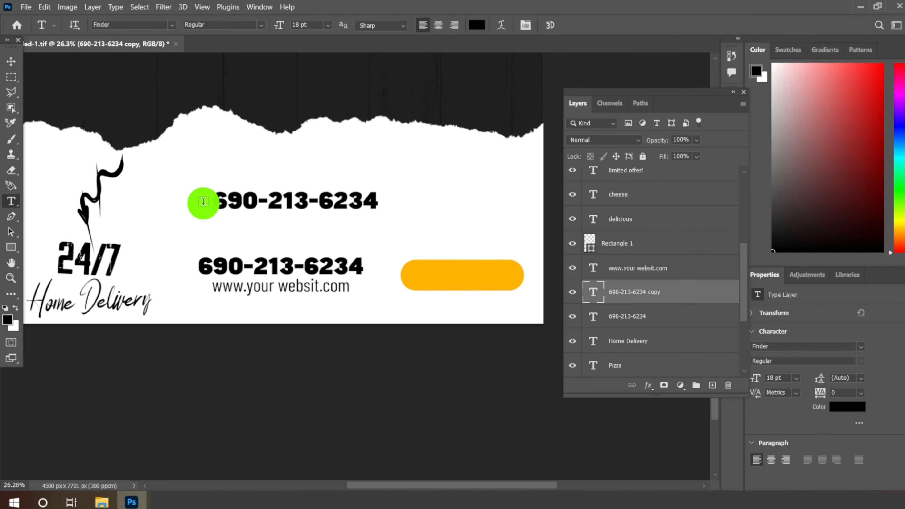
pyautogui.moveTo(217, 201); pyautogui.dragTo(439, 207)
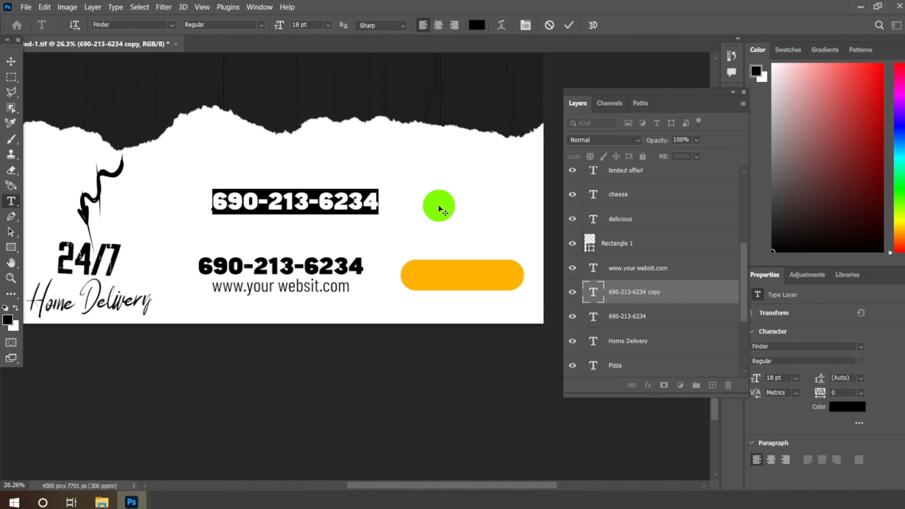
pyautogui.write('0')
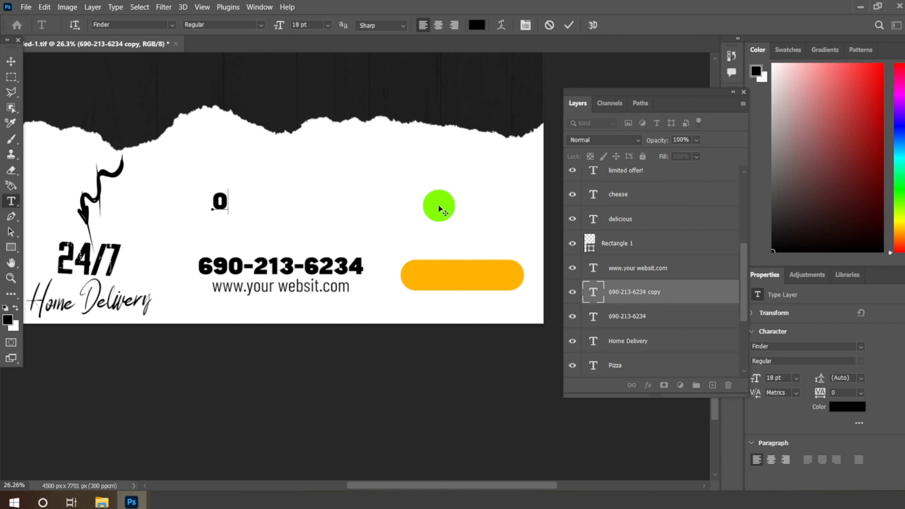
pyautogui.write('RDER')
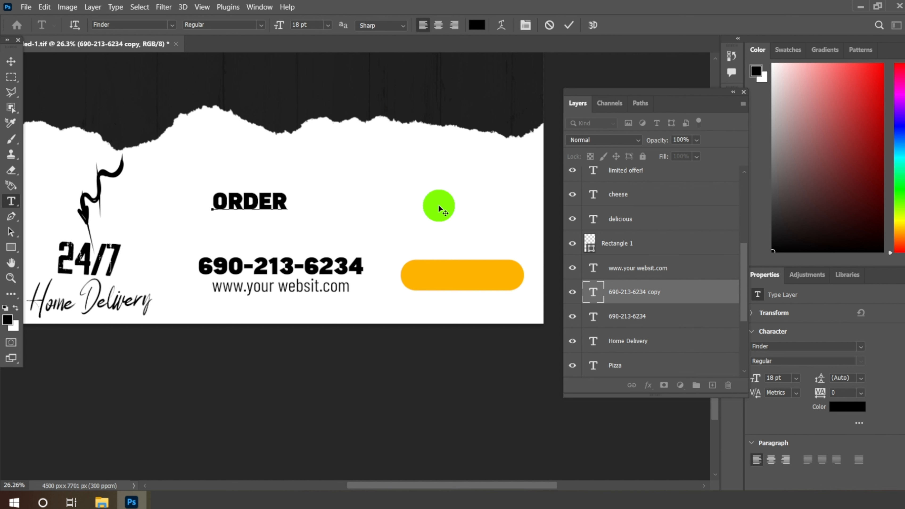
pyautogui.write(' NOW')
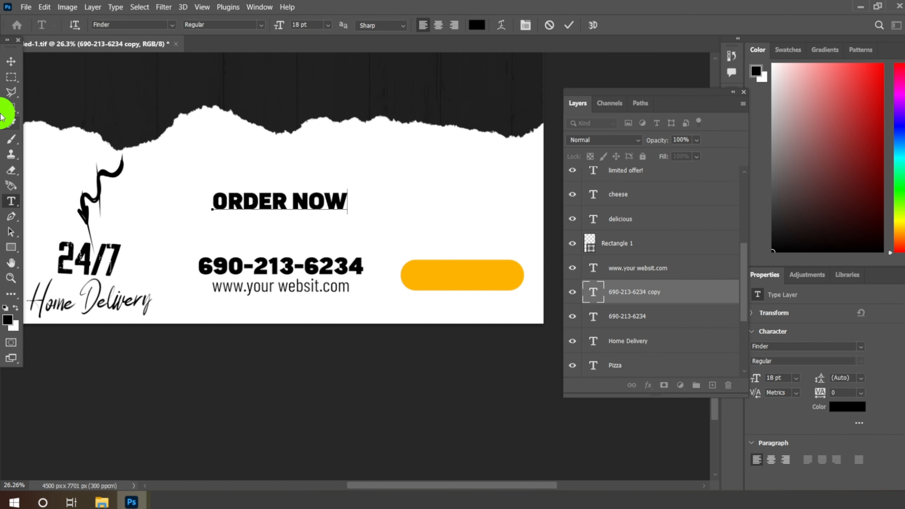
# Step: Place the ORDER NOW text over the rounded rectangle and stack its layer directly above Rectangle 1
pyautogui.click(10, 61)
pyautogui.moveTo(304, 202); pyautogui.dragTo(485, 285)
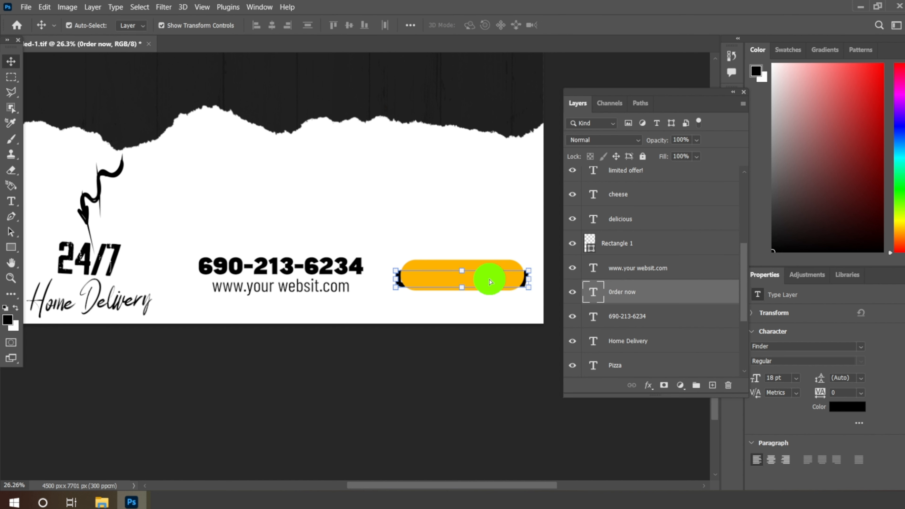
pyautogui.moveTo(622, 291); pyautogui.dragTo(645, 231)
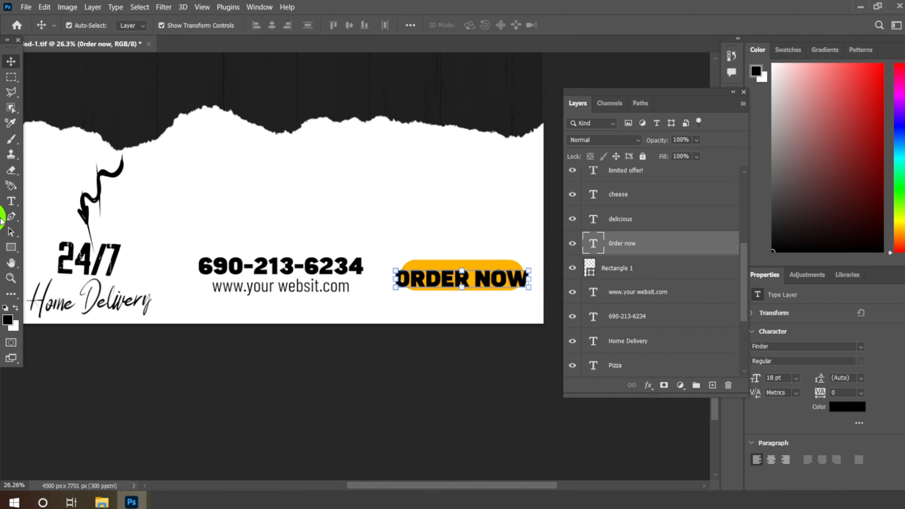
# Step: Set the ORDER NOW text size to 11 pt and center the text on the rounded rectangle
pyautogui.click(12, 201)
pyautogui.click(328, 24)
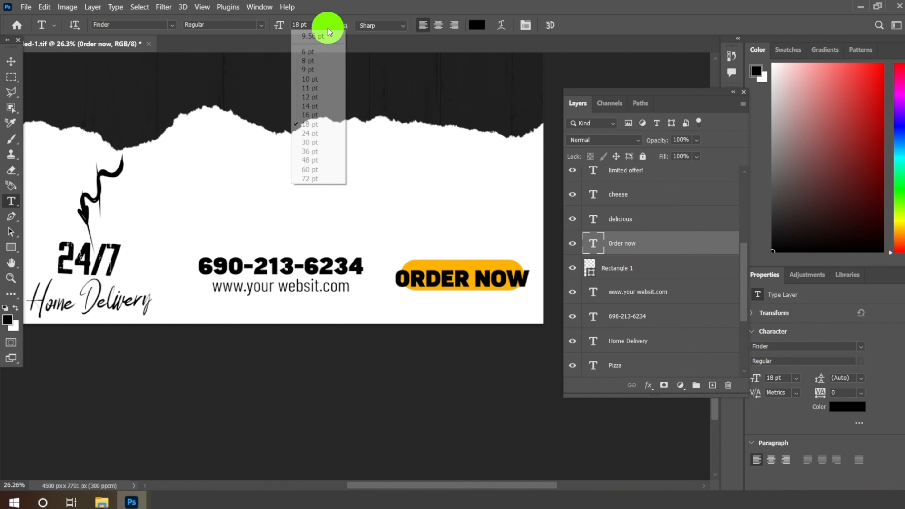
pyautogui.click(308, 105)
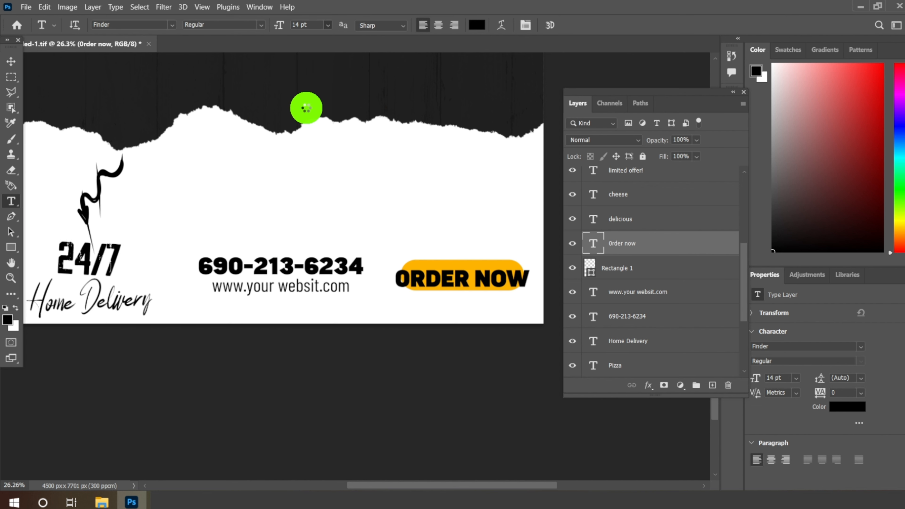
pyautogui.click(325, 24)
pyautogui.click(309, 87)
pyautogui.click(11, 61)
pyautogui.moveTo(395, 271); pyautogui.dragTo(479, 276)
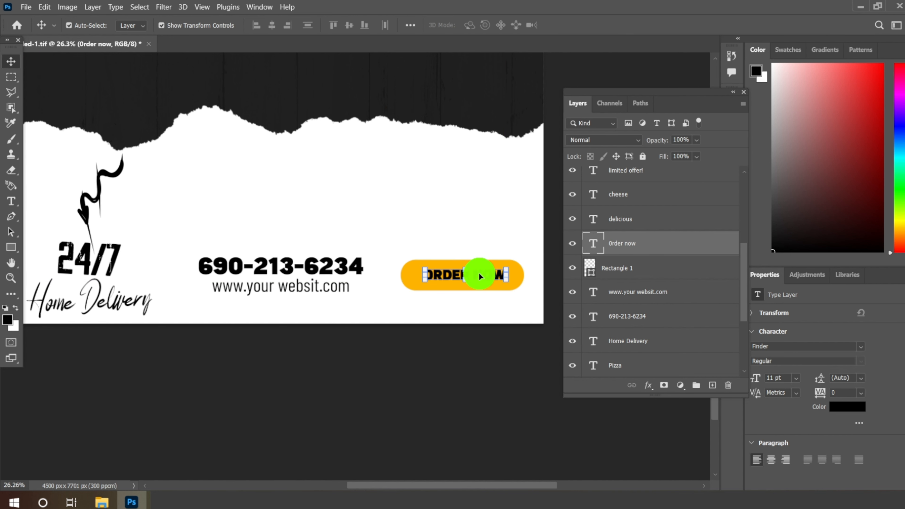
# Step: Open the Pizza image from the project folder and bring it into the flyer below the title
pyautogui.scroll(-10, 480, 276)
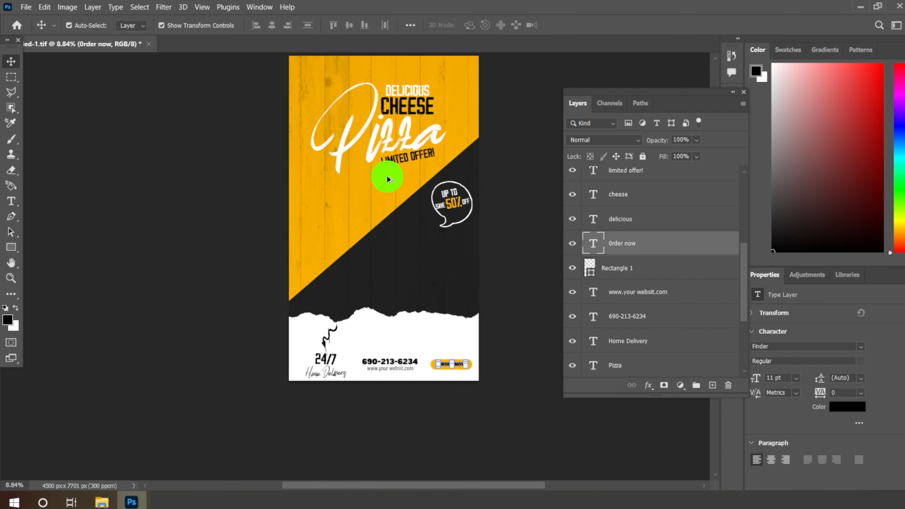
pyautogui.scroll(4, 388, 178)
pyautogui.press('m')
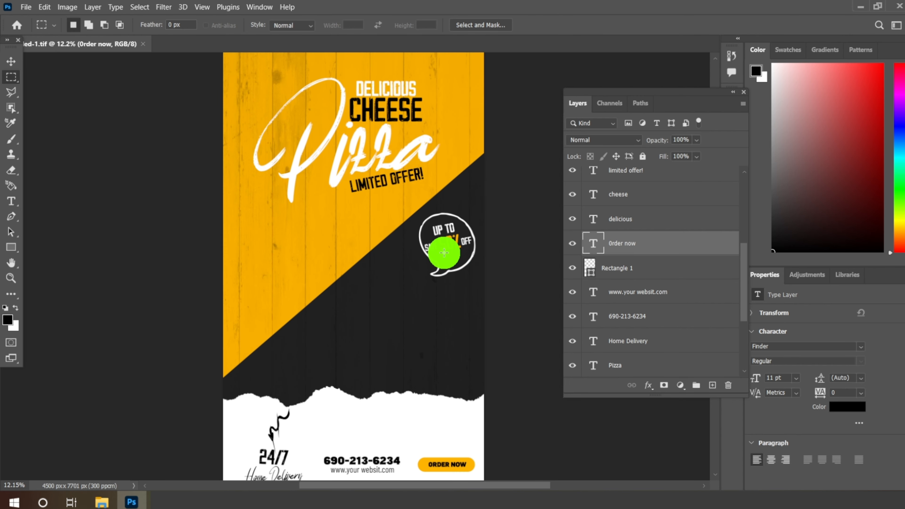
pyautogui.click(101, 502)
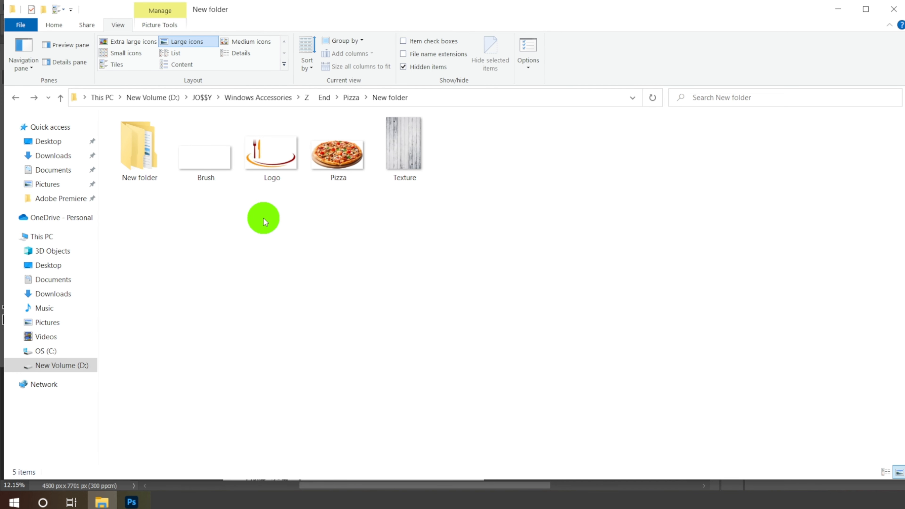
pyautogui.moveTo(320, 225); pyautogui.dragTo(208, 48)
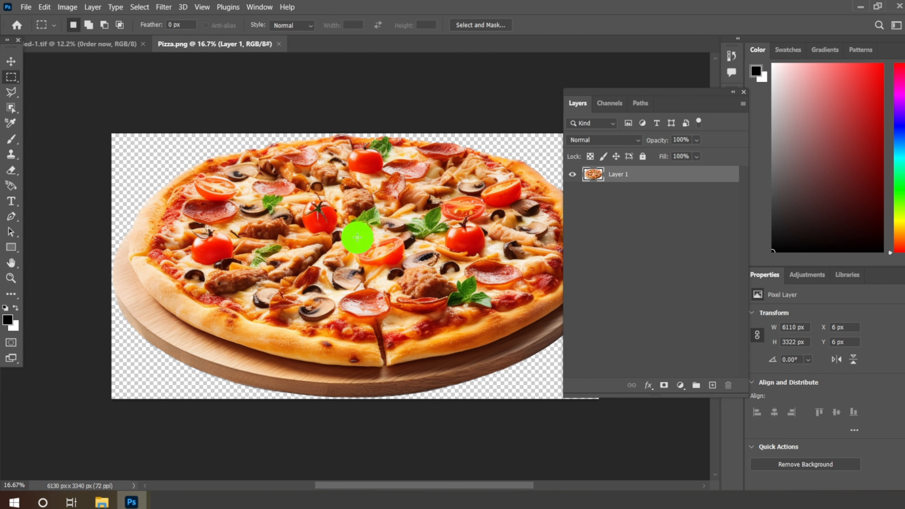
pyautogui.click(16, 62)
pyautogui.moveTo(298, 260); pyautogui.dragTo(318, 278)
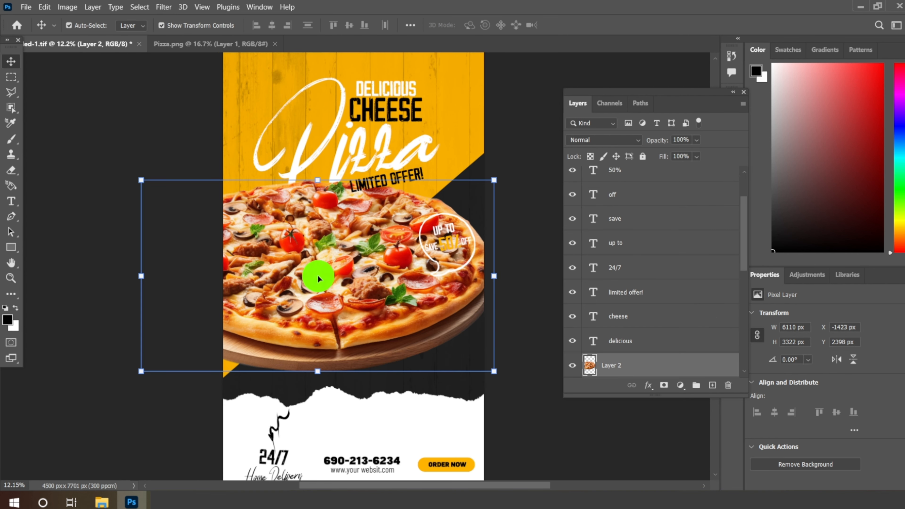
# Step: Scale the pizza proportionally to about 66% and position it across the middle of the flyer above the torn paper
pyautogui.click(488, 186)
pyautogui.moveTo(487, 186); pyautogui.dragTo(424, 298)
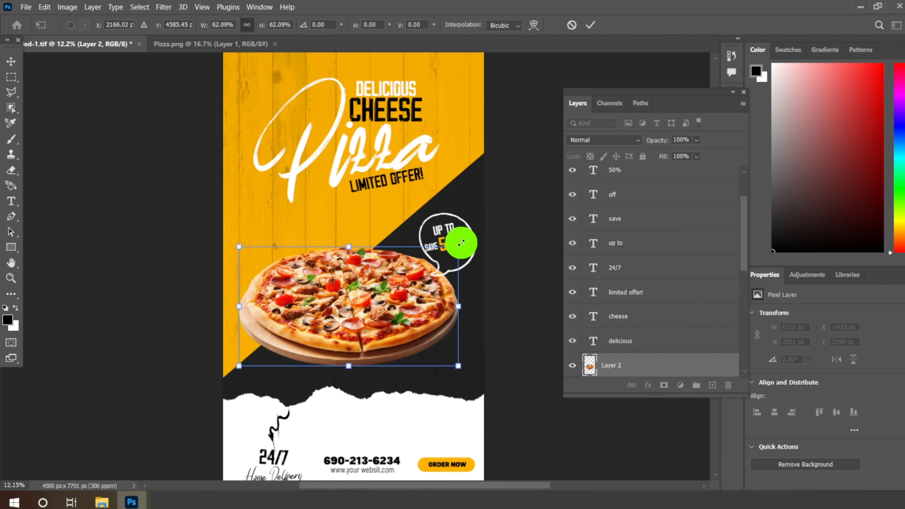
pyautogui.moveTo(459, 245); pyautogui.dragTo(467, 239)
pyautogui.moveTo(408, 311)
pyautogui.mouseDown()
pyautogui.moveTo(407, 298)
pyautogui.moveTo(409, 314)
pyautogui.mouseUp()
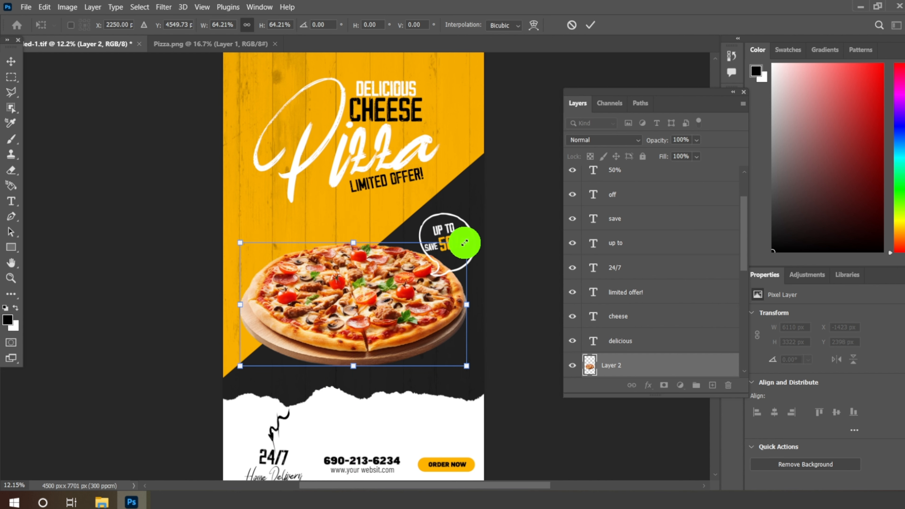
pyautogui.moveTo(464, 243); pyautogui.dragTo(472, 238)
pyautogui.moveTo(389, 313); pyautogui.dragTo(388, 308)
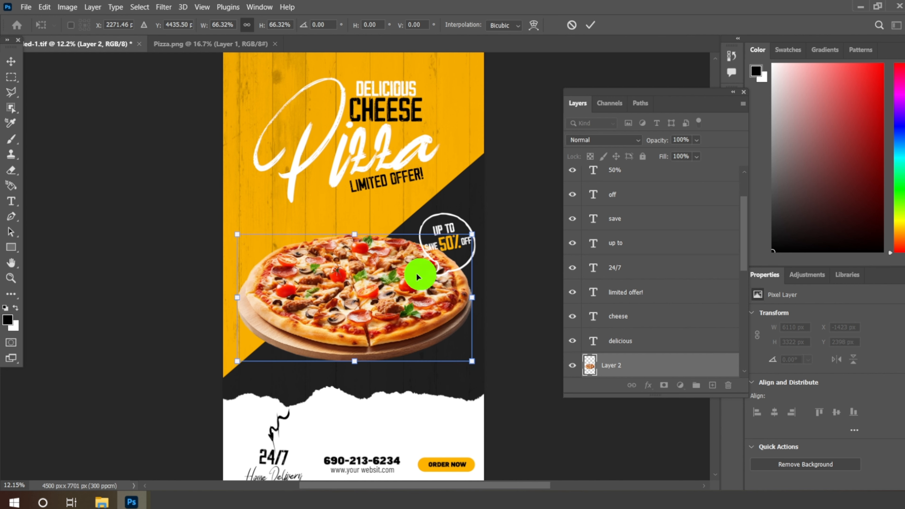
pyautogui.click(591, 25)
# Step: Scale the discount bubble and its four text layers together to about 82% and move them up clear of the pizza
pyautogui.scroll(2, 451, 250)
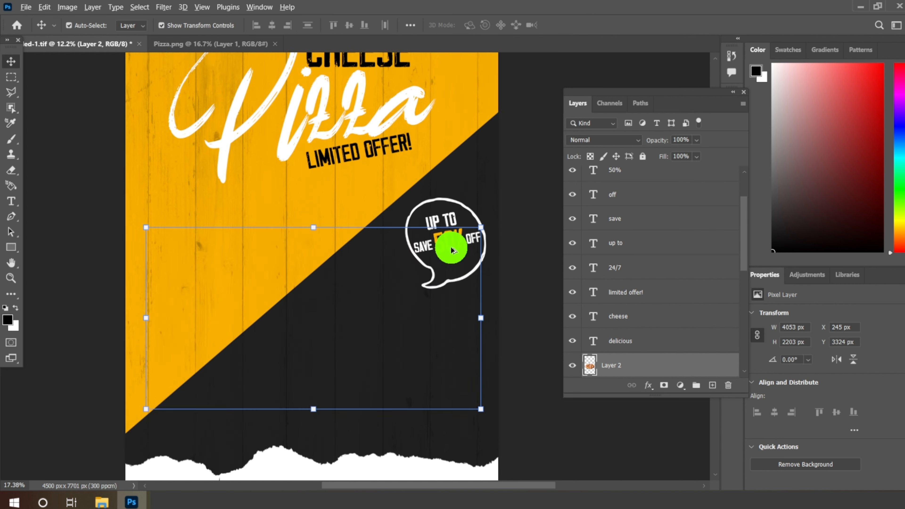
pyautogui.scroll(2, 452, 249)
pyautogui.click(452, 198)
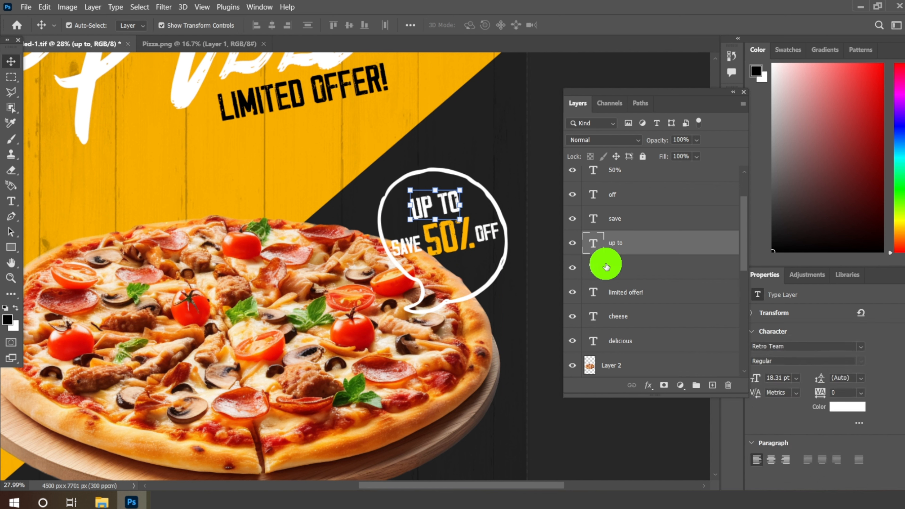
pyautogui.keyDown('ctrl'); pyautogui.click(633, 224); pyautogui.keyUp('ctrl')
pyautogui.keyDown('ctrl'); pyautogui.click(620, 194); pyautogui.keyUp('ctrl')
pyautogui.scroll(2, 630, 222)
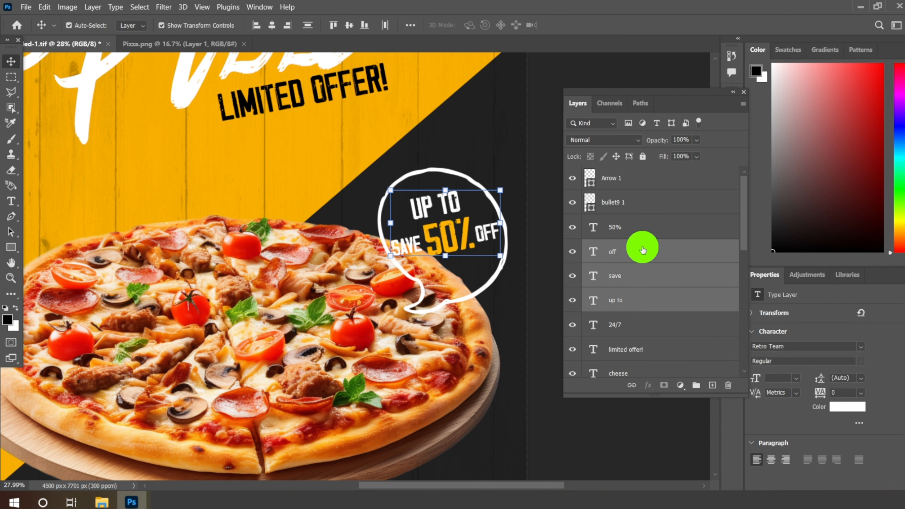
pyautogui.keyDown('ctrl'); pyautogui.click(634, 233); pyautogui.keyUp('ctrl')
pyautogui.keyDown('ctrl'); pyautogui.click(584, 202); pyautogui.keyUp('ctrl')
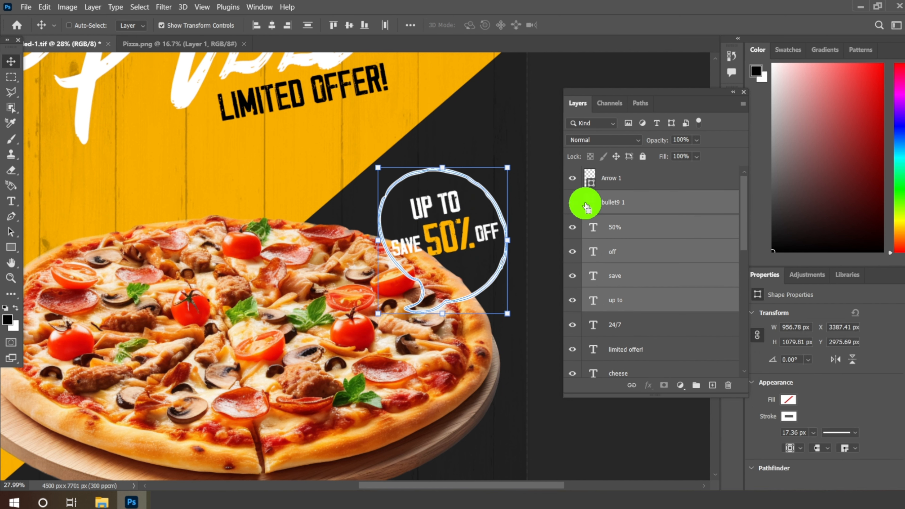
pyautogui.hotkey('ctrl', 't')
pyautogui.moveTo(448, 202); pyautogui.dragTo(455, 156)
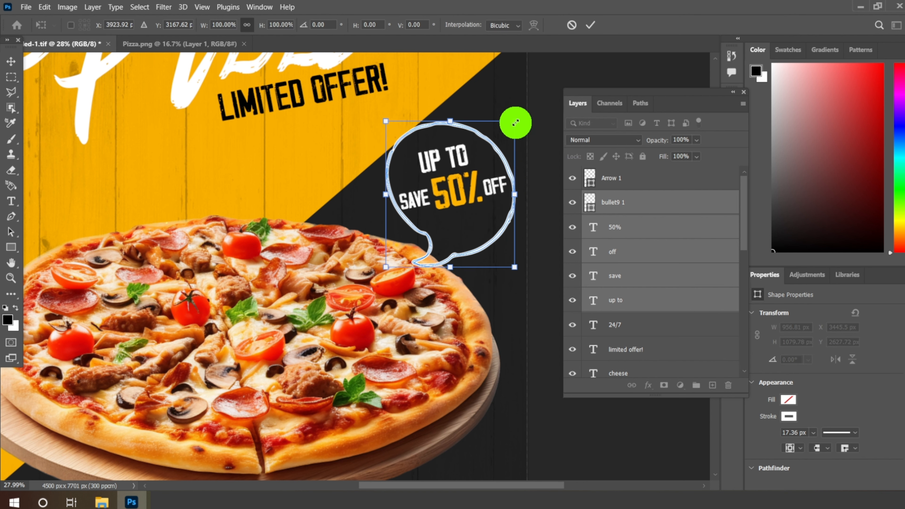
pyautogui.moveTo(515, 122); pyautogui.dragTo(491, 148)
pyautogui.moveTo(444, 191); pyautogui.dragTo(462, 164)
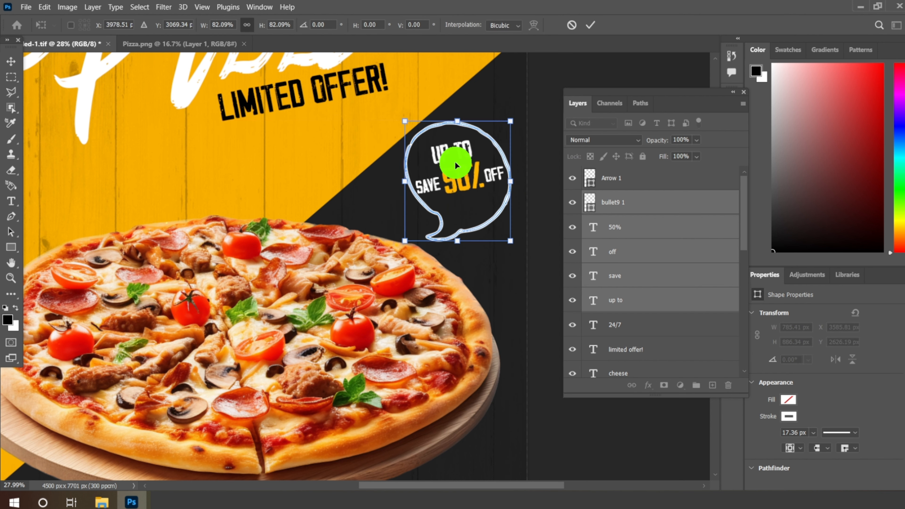
pyautogui.click(590, 24)
# Step: Nudge the pizza about 6 px upward
pyautogui.click(289, 333)
pyautogui.scroll(-7, 460, 163)
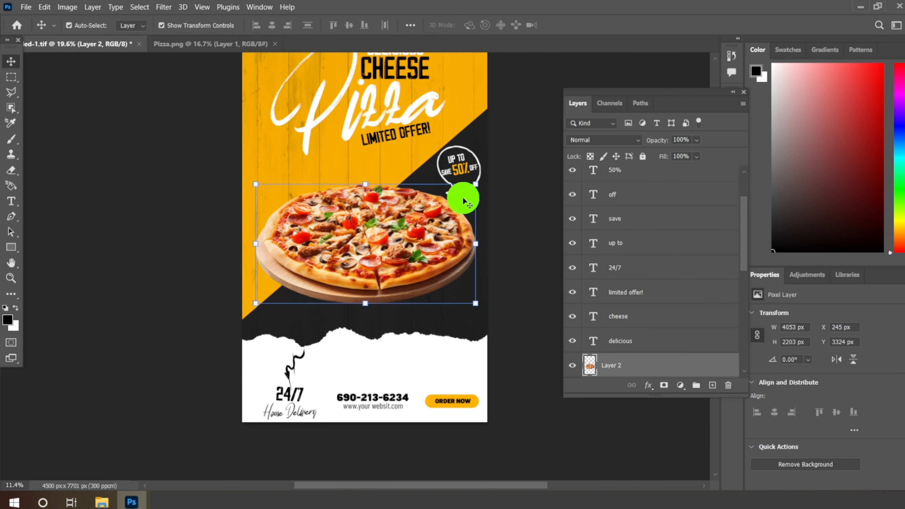
pyautogui.scroll(4, 363, 248)
pyautogui.moveTo(419, 241); pyautogui.dragTo(419, 240)
pyautogui.scroll(2, 461, 267)
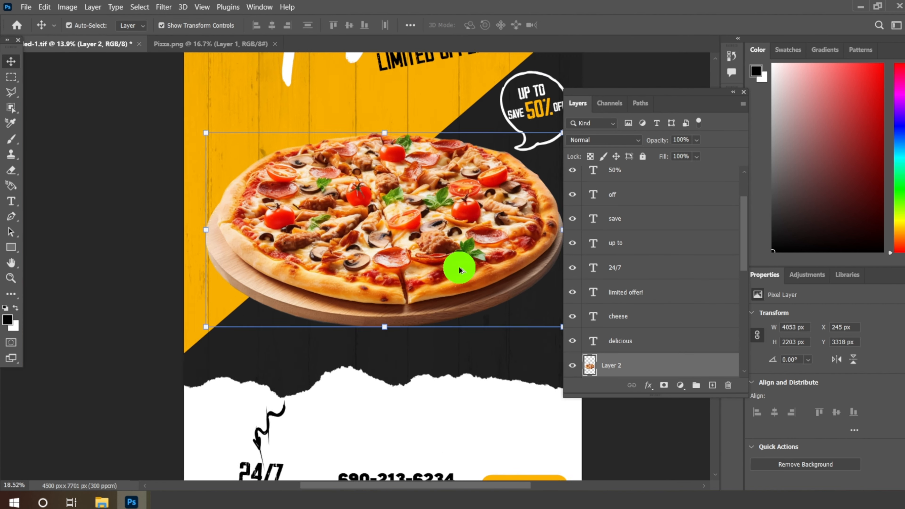
# Step: Add a layer above the pizza and prepare a Soft Round brush at 322 px, 0% hardness, flattened to a thin ellipse angled -177°
pyautogui.click(712, 385)
pyautogui.scroll(2, 499, 410)
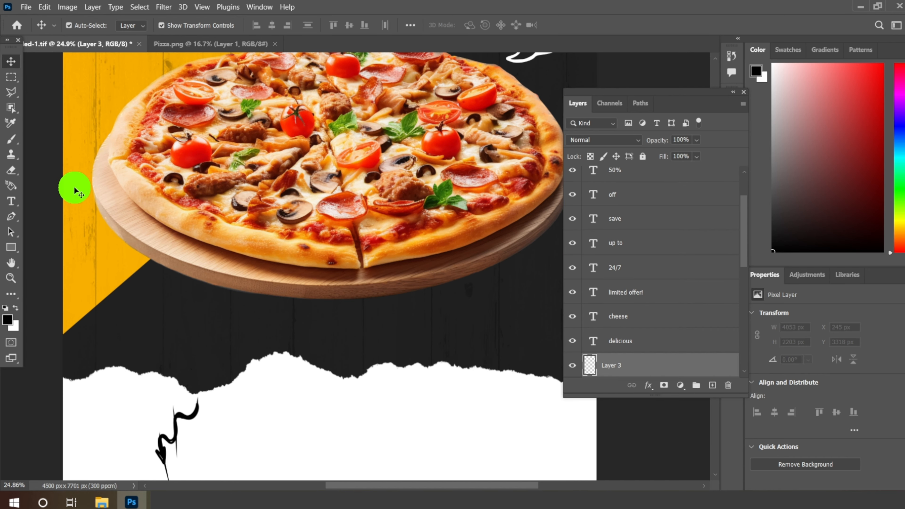
pyautogui.click(10, 141)
pyautogui.click(54, 141)
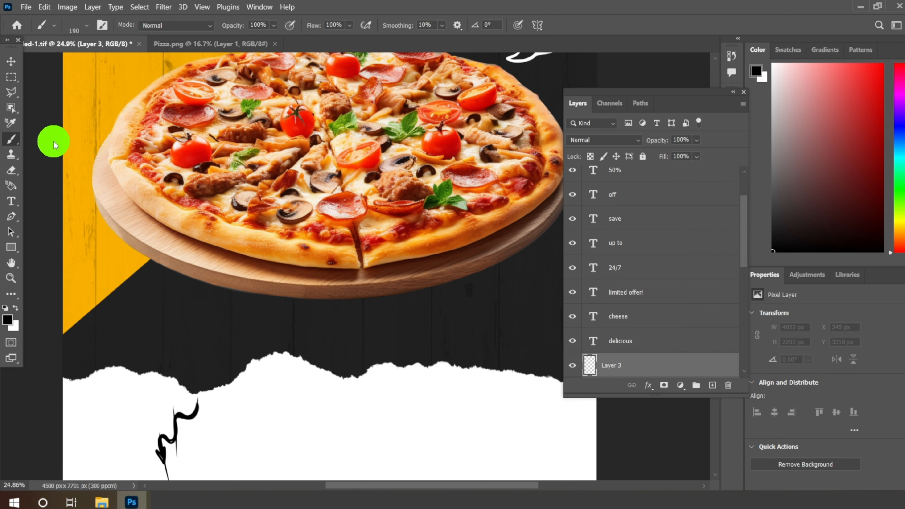
pyautogui.click(86, 26)
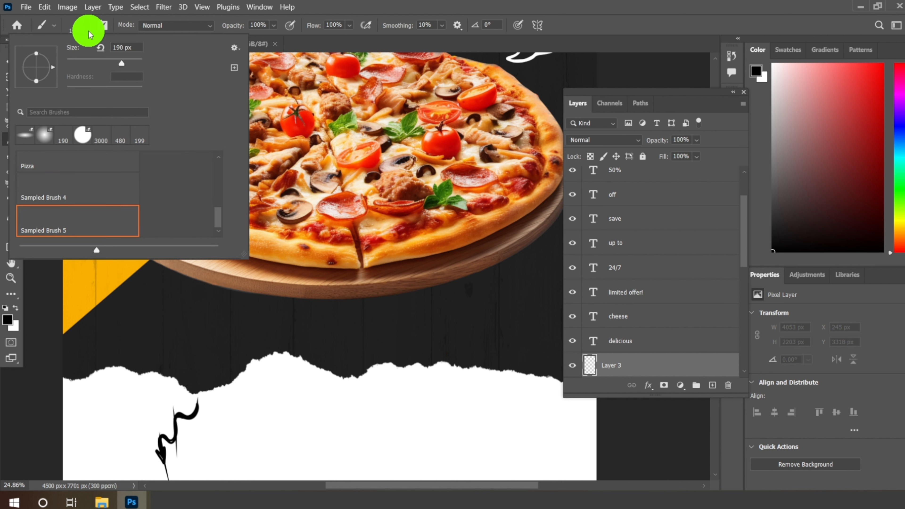
pyautogui.scroll(3, 63, 165)
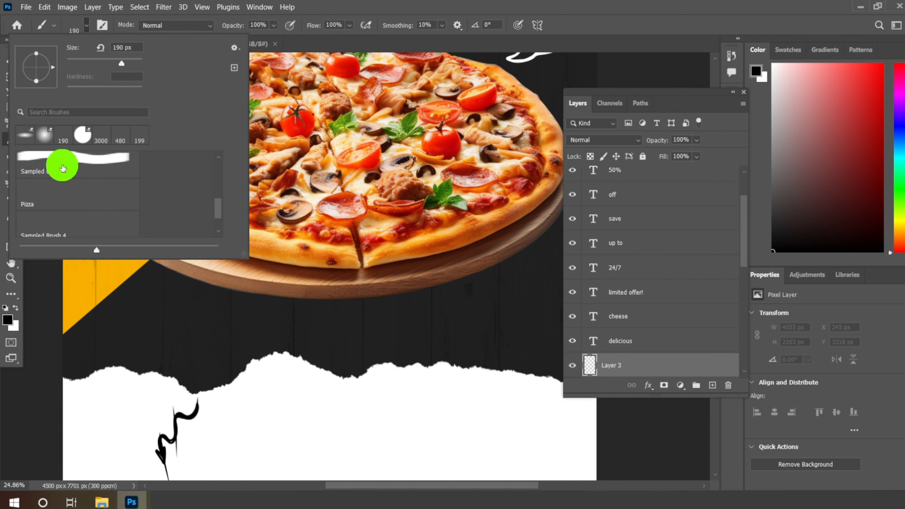
pyautogui.scroll(5, 62, 166)
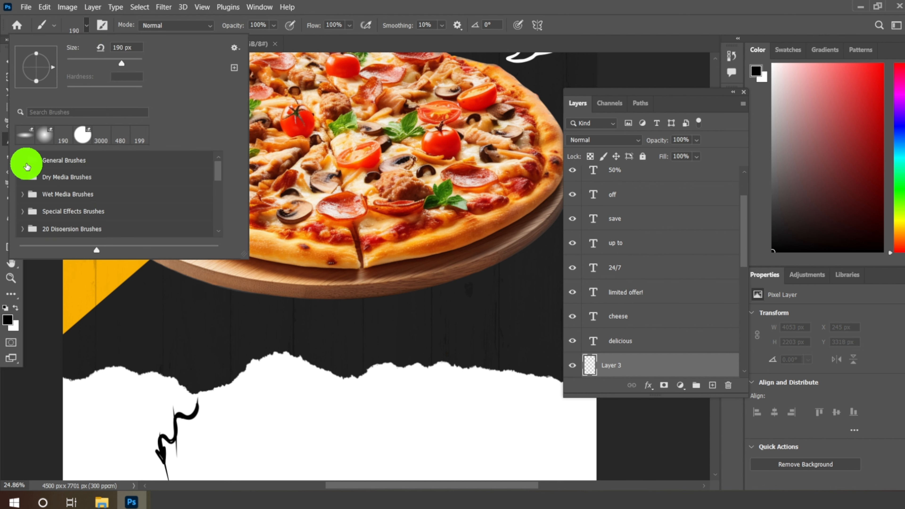
pyautogui.click(22, 162)
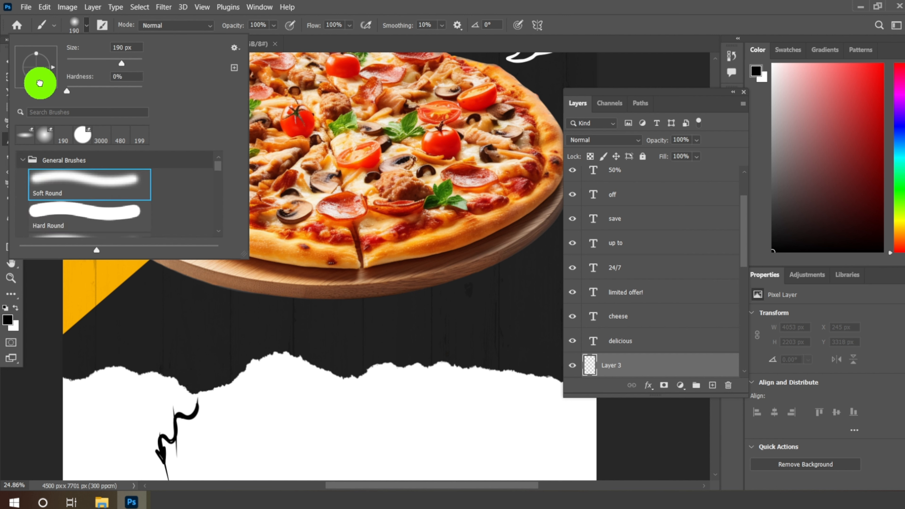
pyautogui.moveTo(39, 82); pyautogui.dragTo(45, 71)
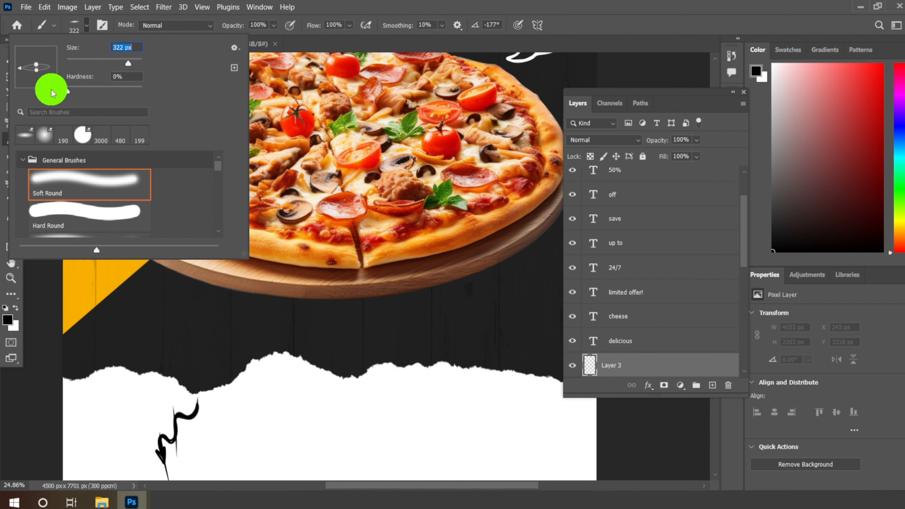
pyautogui.click(86, 24)
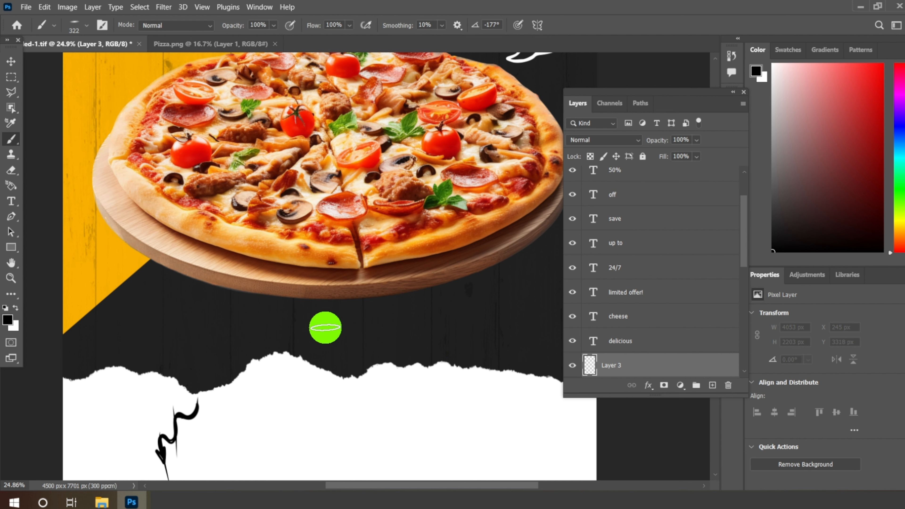
# Step: Enlarge the flattened brush to about 1800 px and paint one soft black shadow between the pizza board and the torn paper
pyautogui.press(']')
pyautogui.press(']')
pyautogui.press(']')
pyautogui.press(']')
pyautogui.press(']')
pyautogui.press(']')
pyautogui.press(']')
pyautogui.press(']')
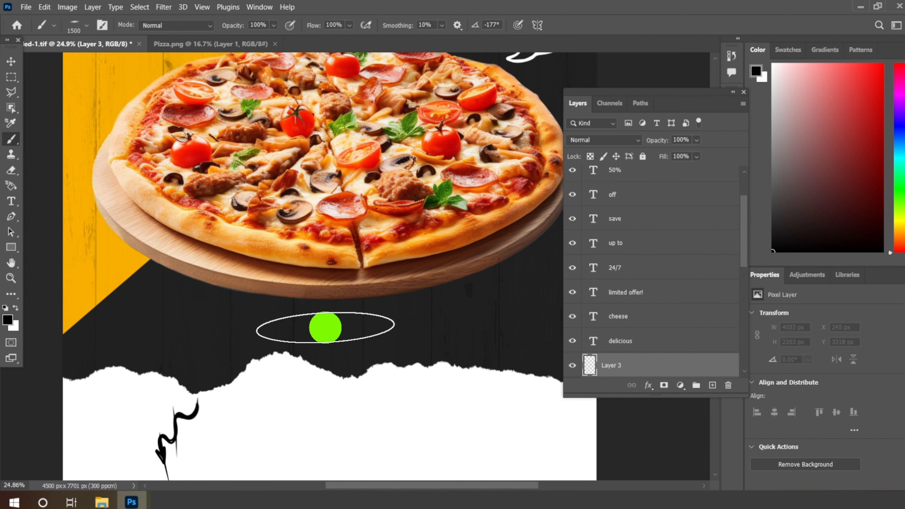
pyautogui.click(325, 327)
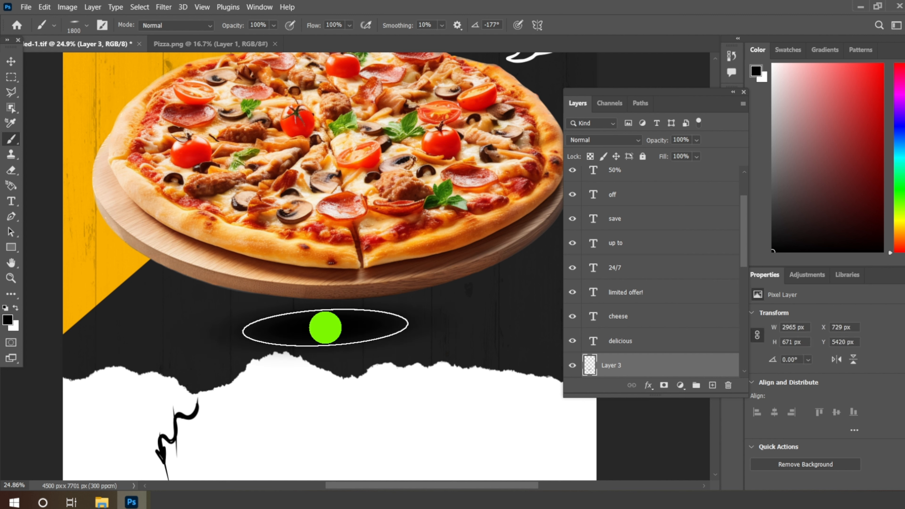
# Step: Transform the shadow to about 112% width and 75% height, rotate it about 1.4°, and place it against the pizza board's lower edge
pyautogui.click(10, 61)
pyautogui.hotkey('ctrl', 't')
pyautogui.moveTo(326, 287); pyautogui.dragTo(329, 313)
pyautogui.moveTo(520, 404); pyautogui.dragTo(519, 409)
pyautogui.moveTo(369, 343); pyautogui.dragTo(393, 303)
pyautogui.moveTo(526, 278); pyautogui.dragTo(567, 272)
pyautogui.moveTo(455, 289); pyautogui.dragTo(400, 291)
pyautogui.click(590, 24)
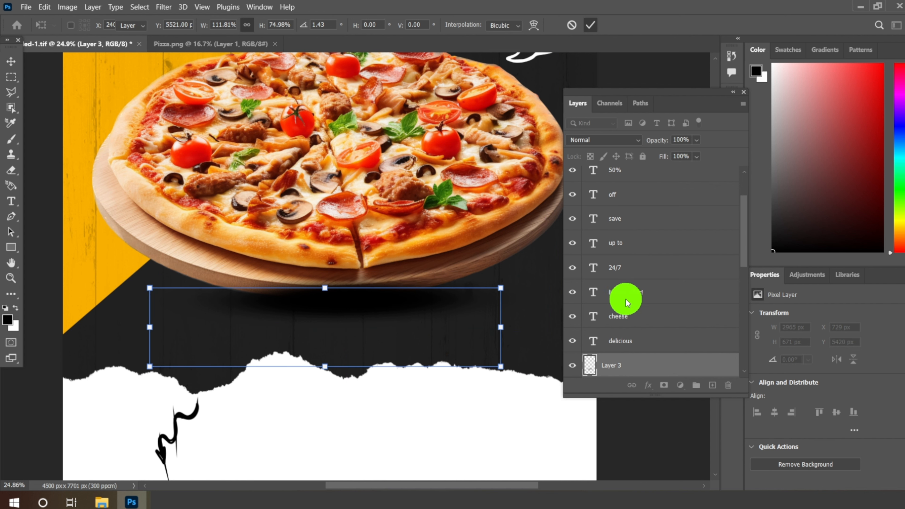
# Step: Place the shadow layer beneath the pizza layer and scale the shadow proportionally to about 109%
pyautogui.scroll(-5, 648, 324)
pyautogui.moveTo(626, 242); pyautogui.dragTo(630, 212)
pyautogui.click(658, 241)
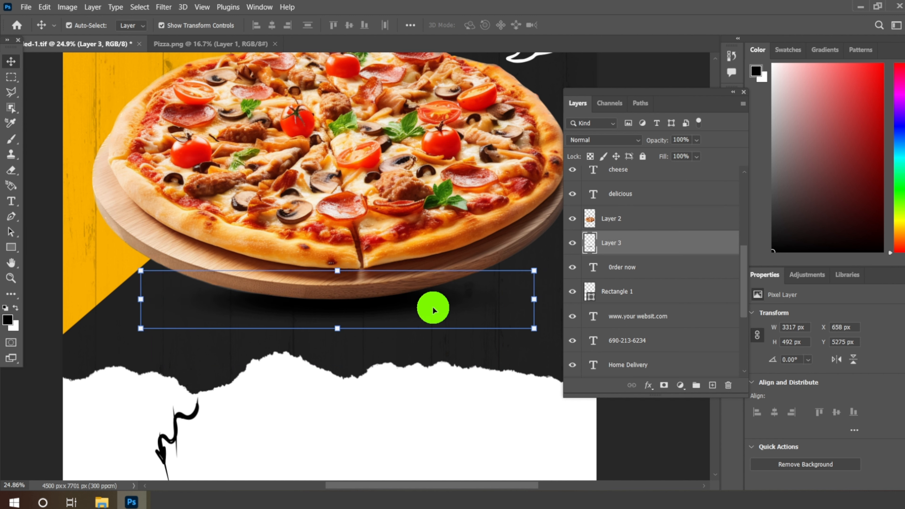
pyautogui.moveTo(339, 329); pyautogui.dragTo(352, 314)
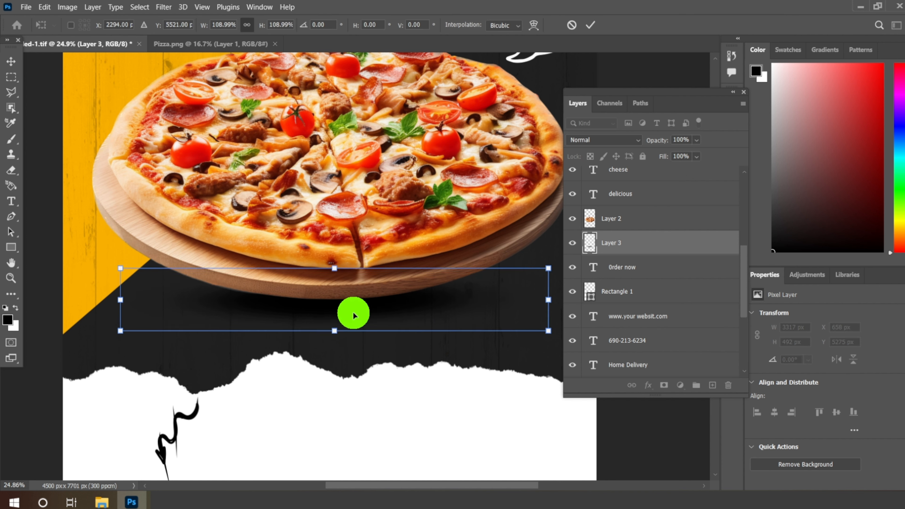
pyautogui.click(590, 25)
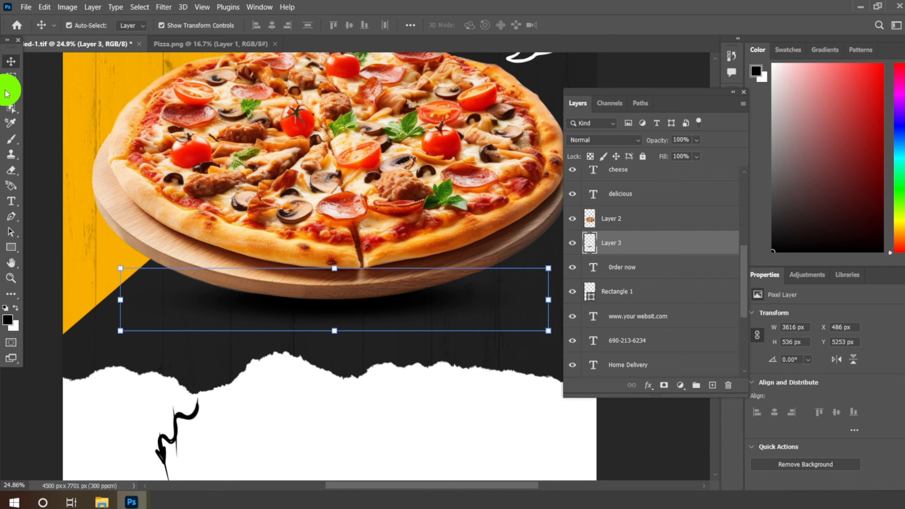
# Step: Review the flyer in full-screen view, examining the title lettering and the discount bubble up close
pyautogui.click(11, 77)
pyautogui.scroll(-1, 310, 330)
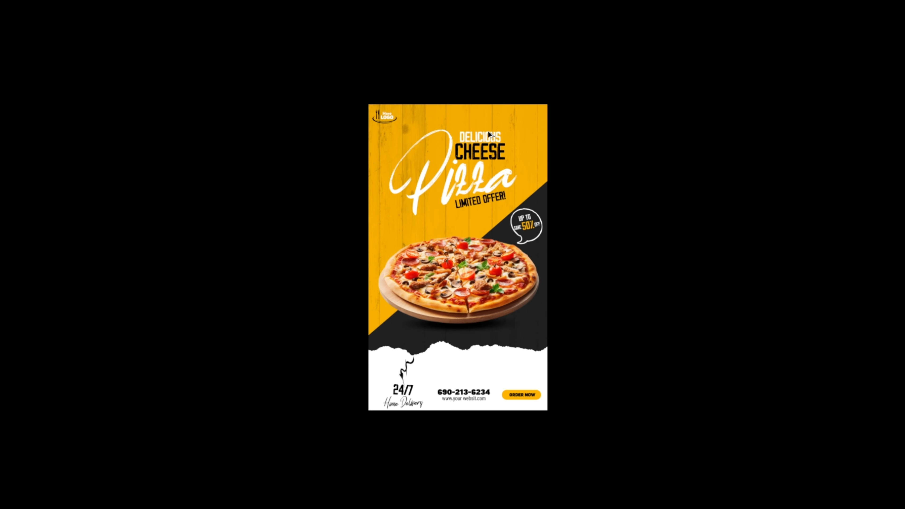
pyautogui.scroll(1, 481, 127)
pyautogui.scroll(2, 462, 196)
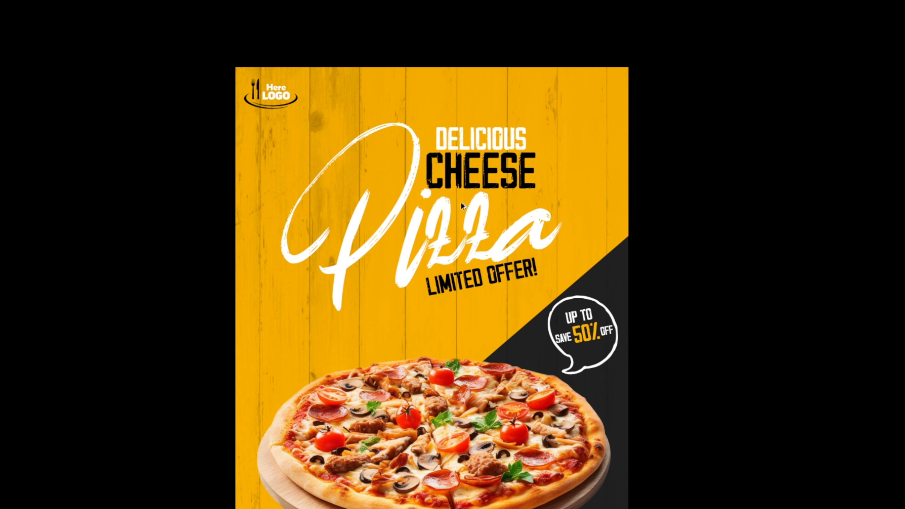
pyautogui.scroll(2, 463, 196)
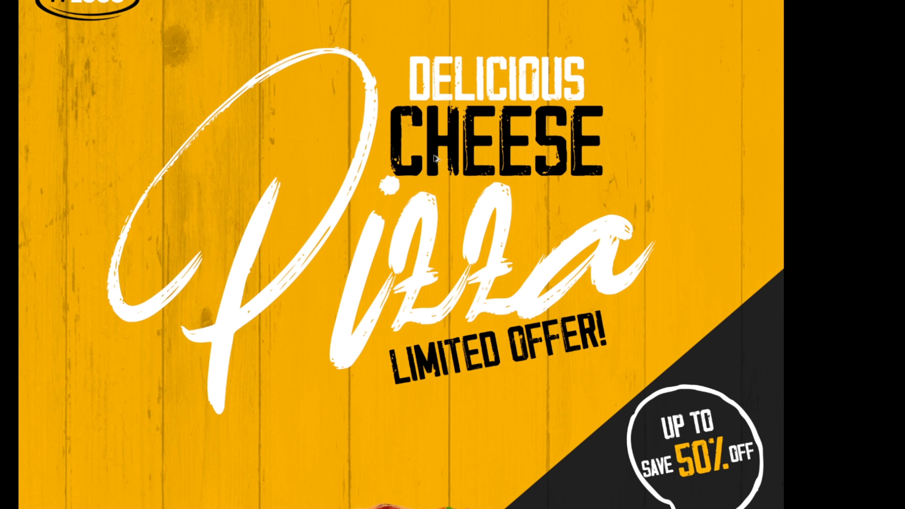
pyautogui.scroll(1, 433, 155)
pyautogui.scroll(-5, 311, 49)
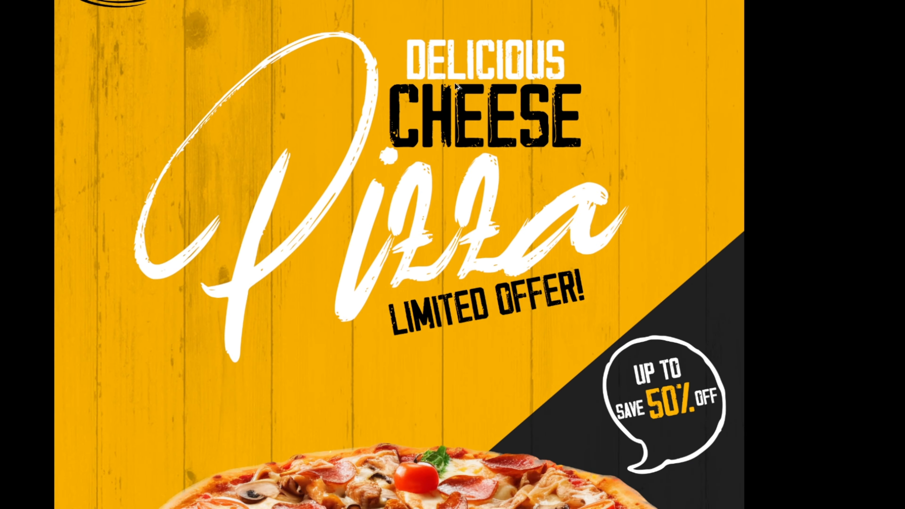
pyautogui.scroll(2, 617, 310)
pyautogui.scroll(5, 571, 283)
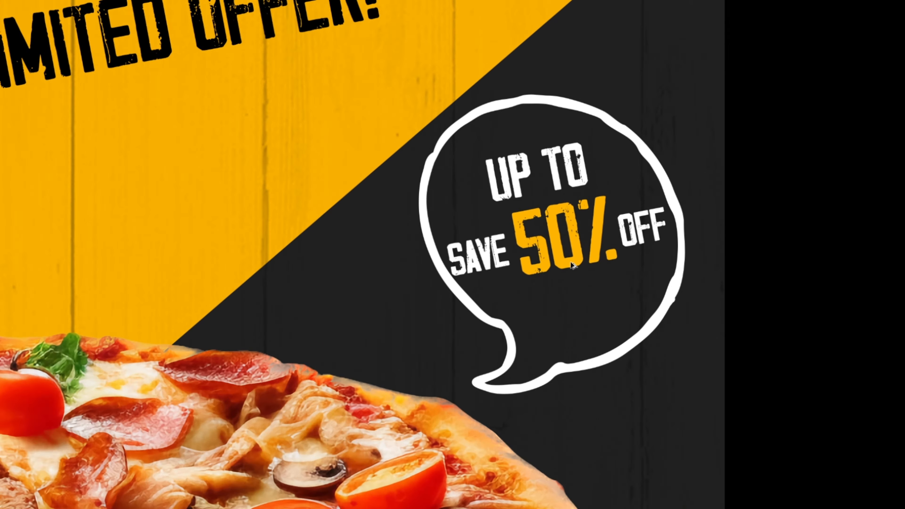
pyautogui.scroll(-5, 577, 250)
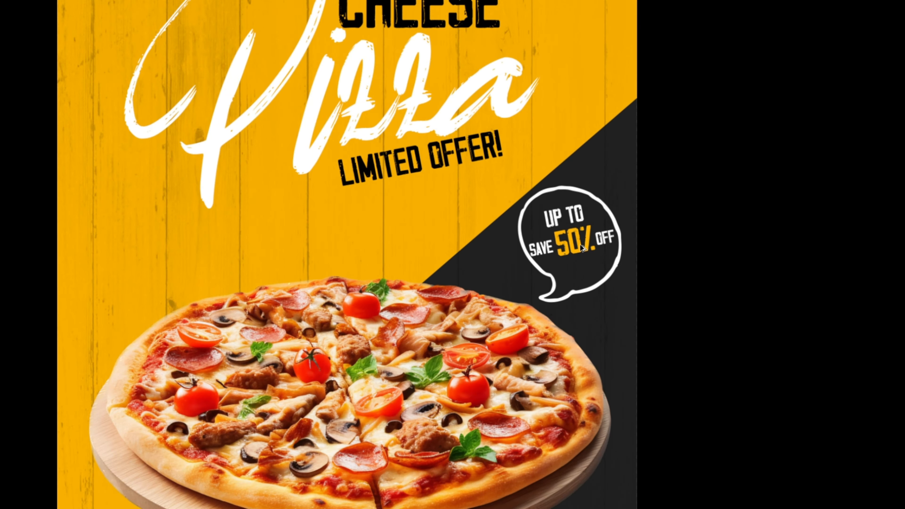
# Step: Examine the pizza with its shadow and the footer's delivery and contact details up close in full-screen view
pyautogui.scroll(2, 431, 381)
pyautogui.scroll(3, 483, 431)
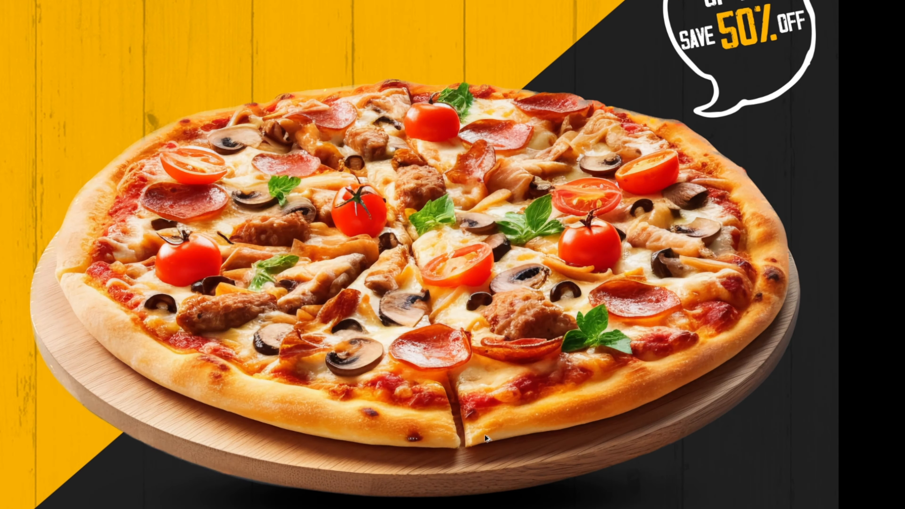
pyautogui.scroll(-2, 516, 263)
pyautogui.scroll(2, 447, 301)
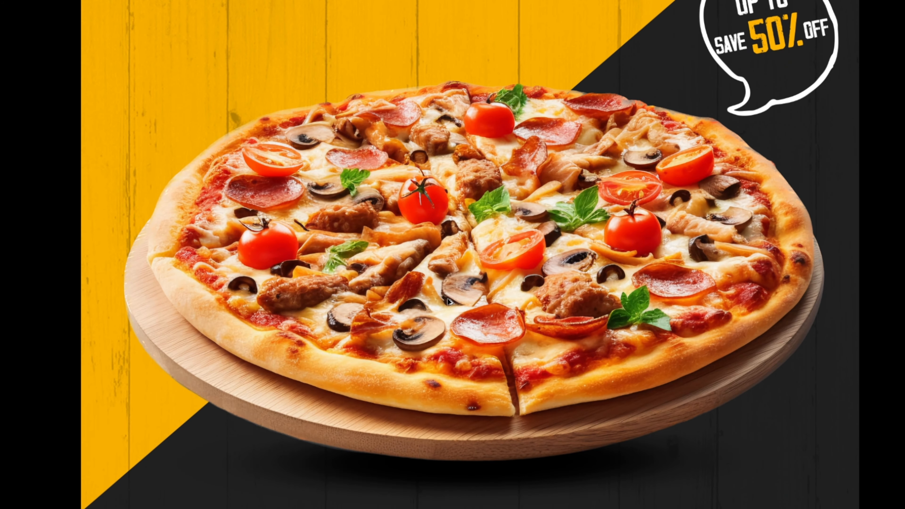
pyautogui.scroll(-4, 448, 301)
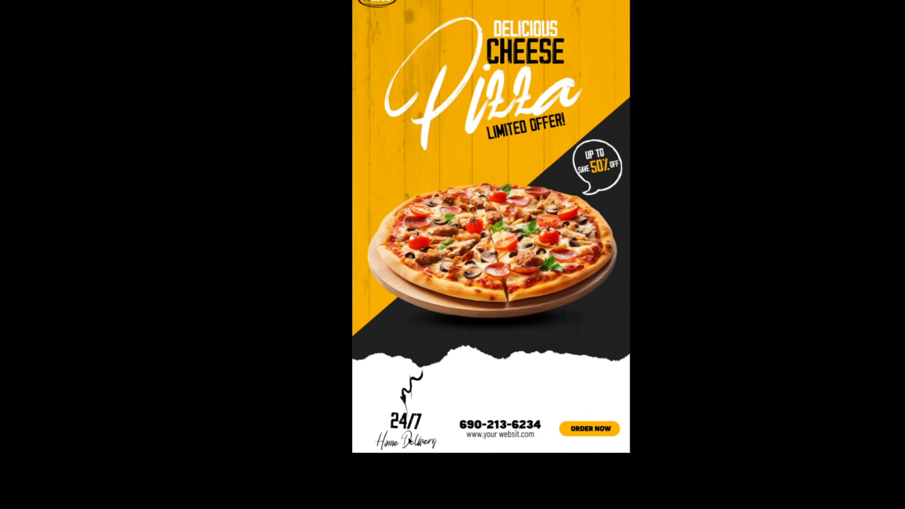
pyautogui.scroll(4, 407, 456)
pyautogui.scroll(3, 408, 455)
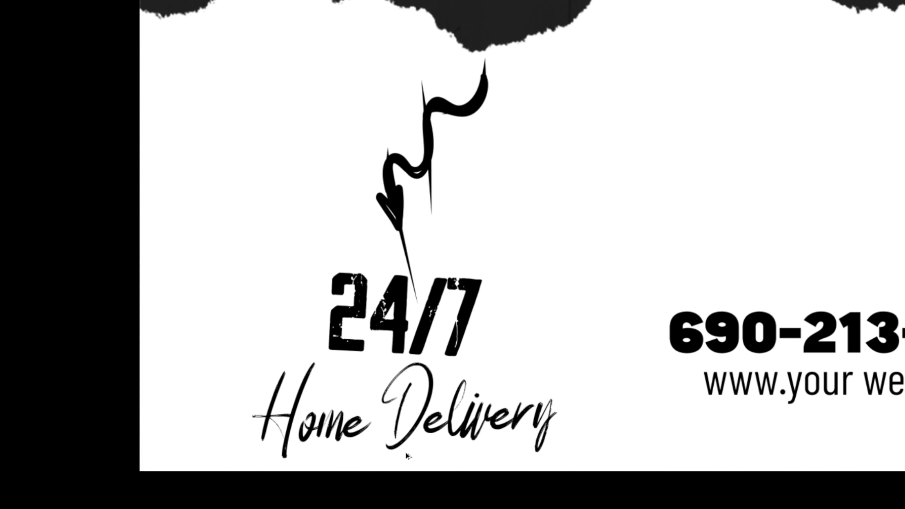
pyautogui.scroll(-4, 421, 294)
pyautogui.scroll(5, 713, 333)
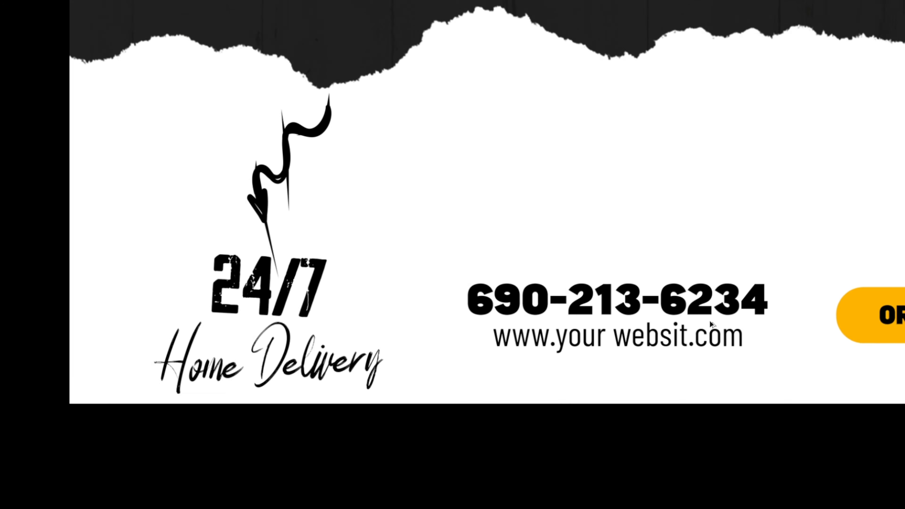